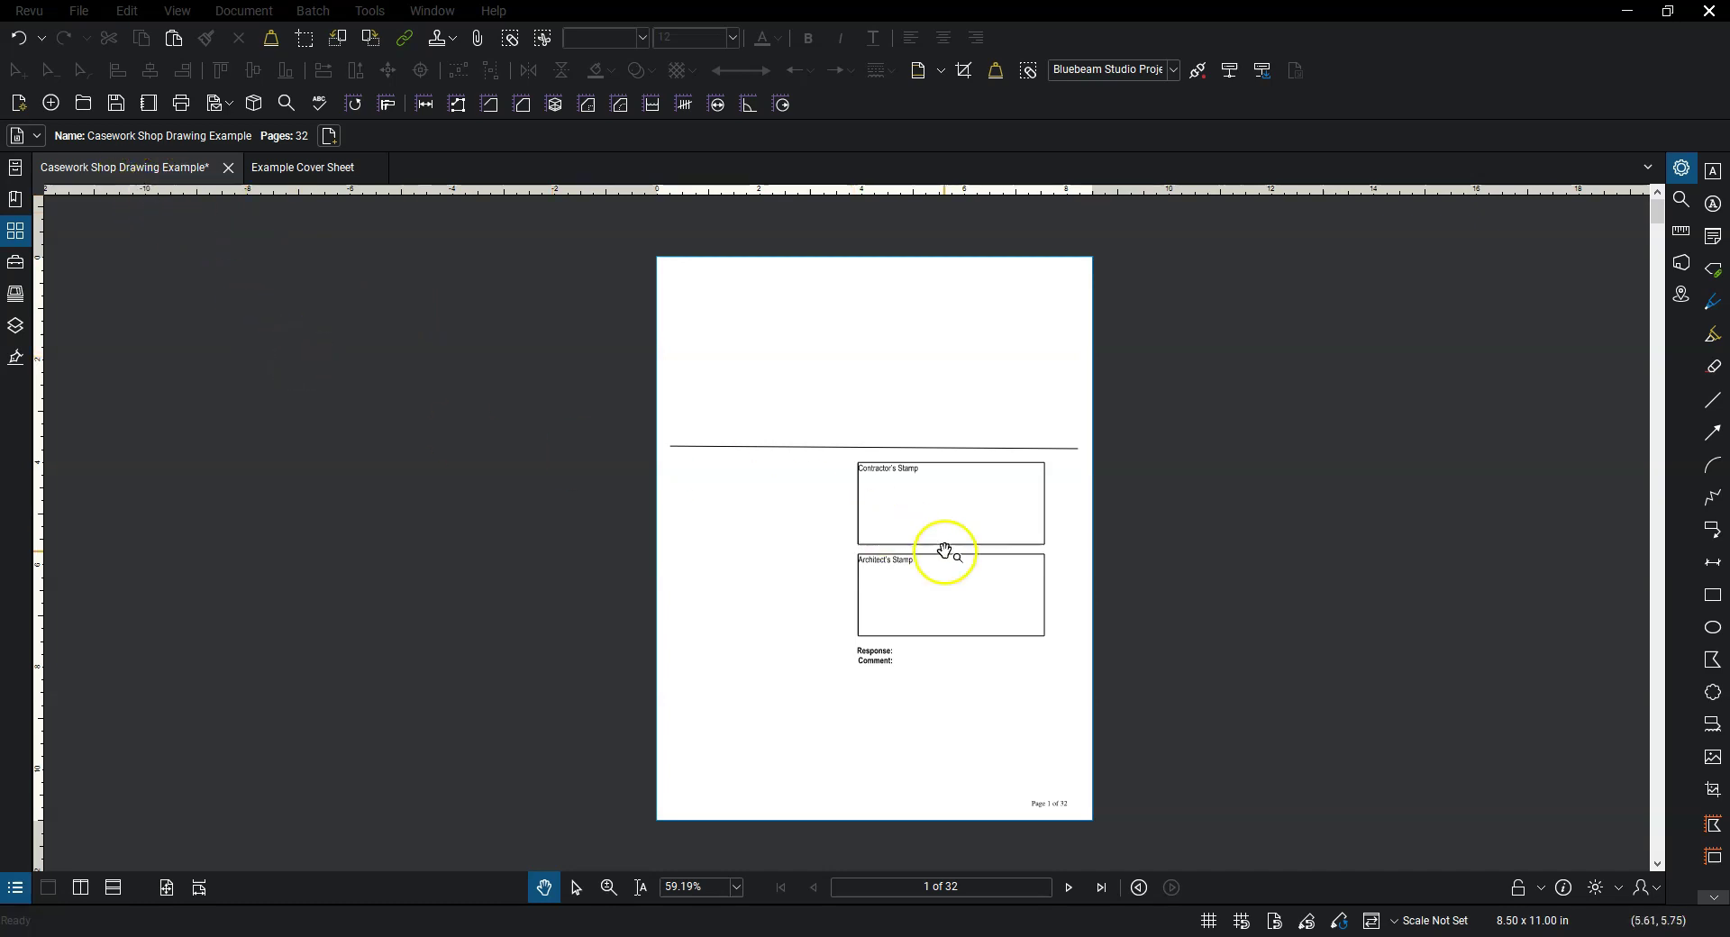
Pan around page 1 with its Contractor's and Architect's Stamp boxes.
left_click_drag(937, 595, 976, 602)
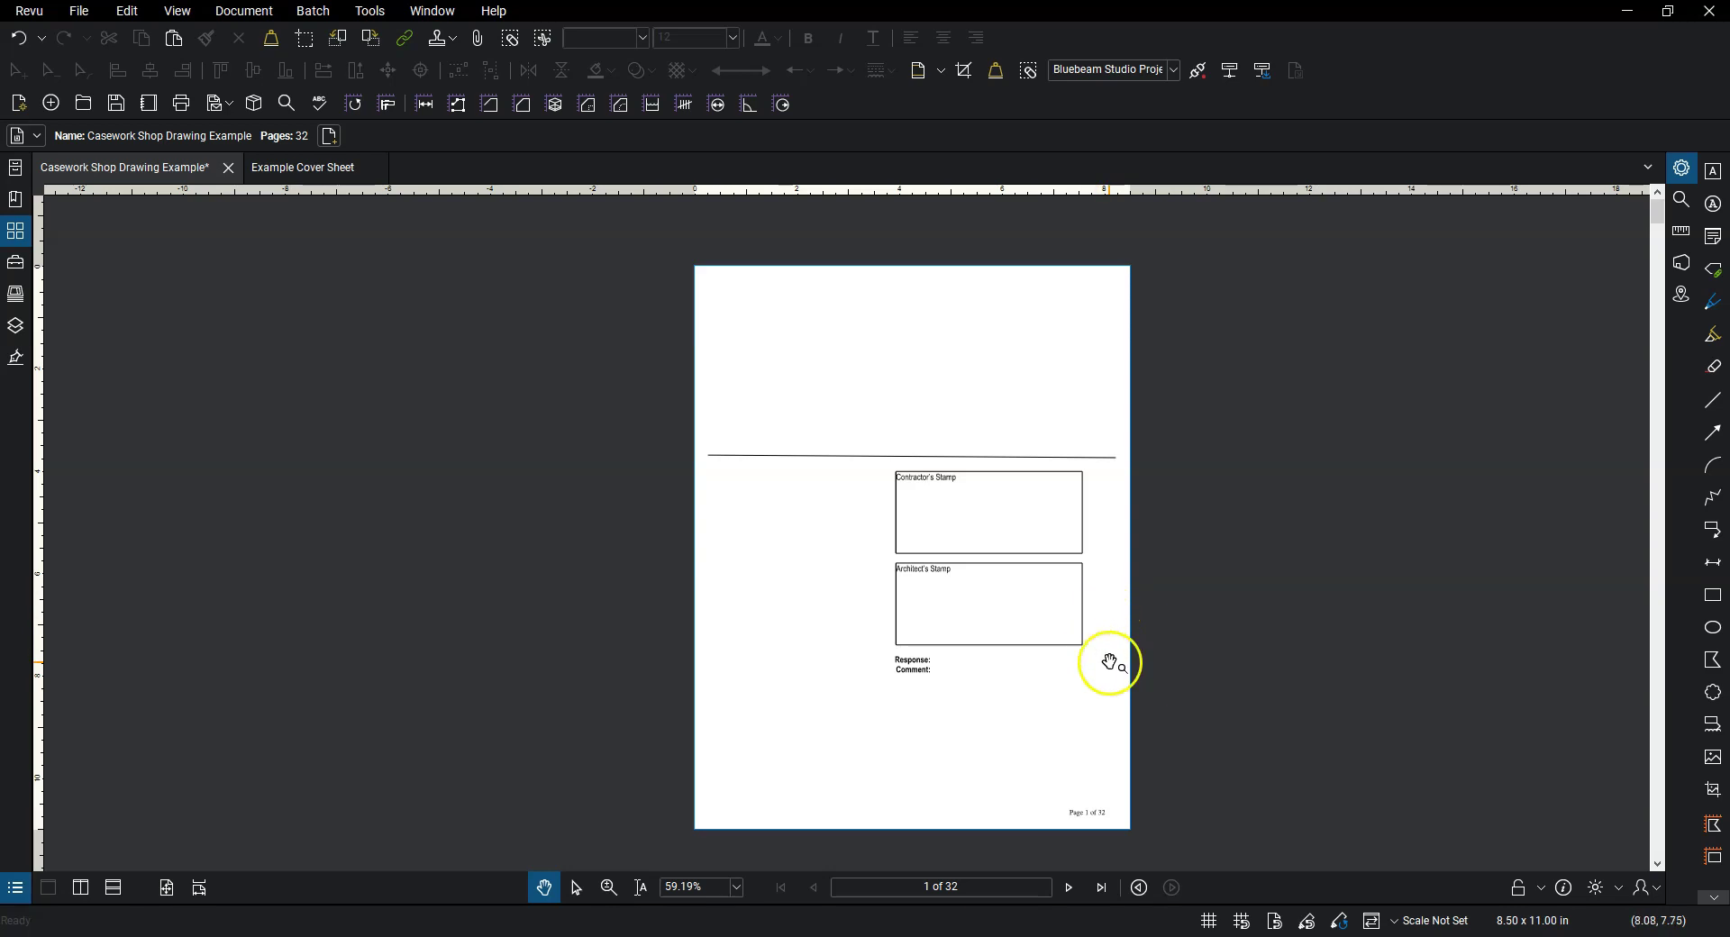
left_click_drag(1112, 664, 1118, 629)
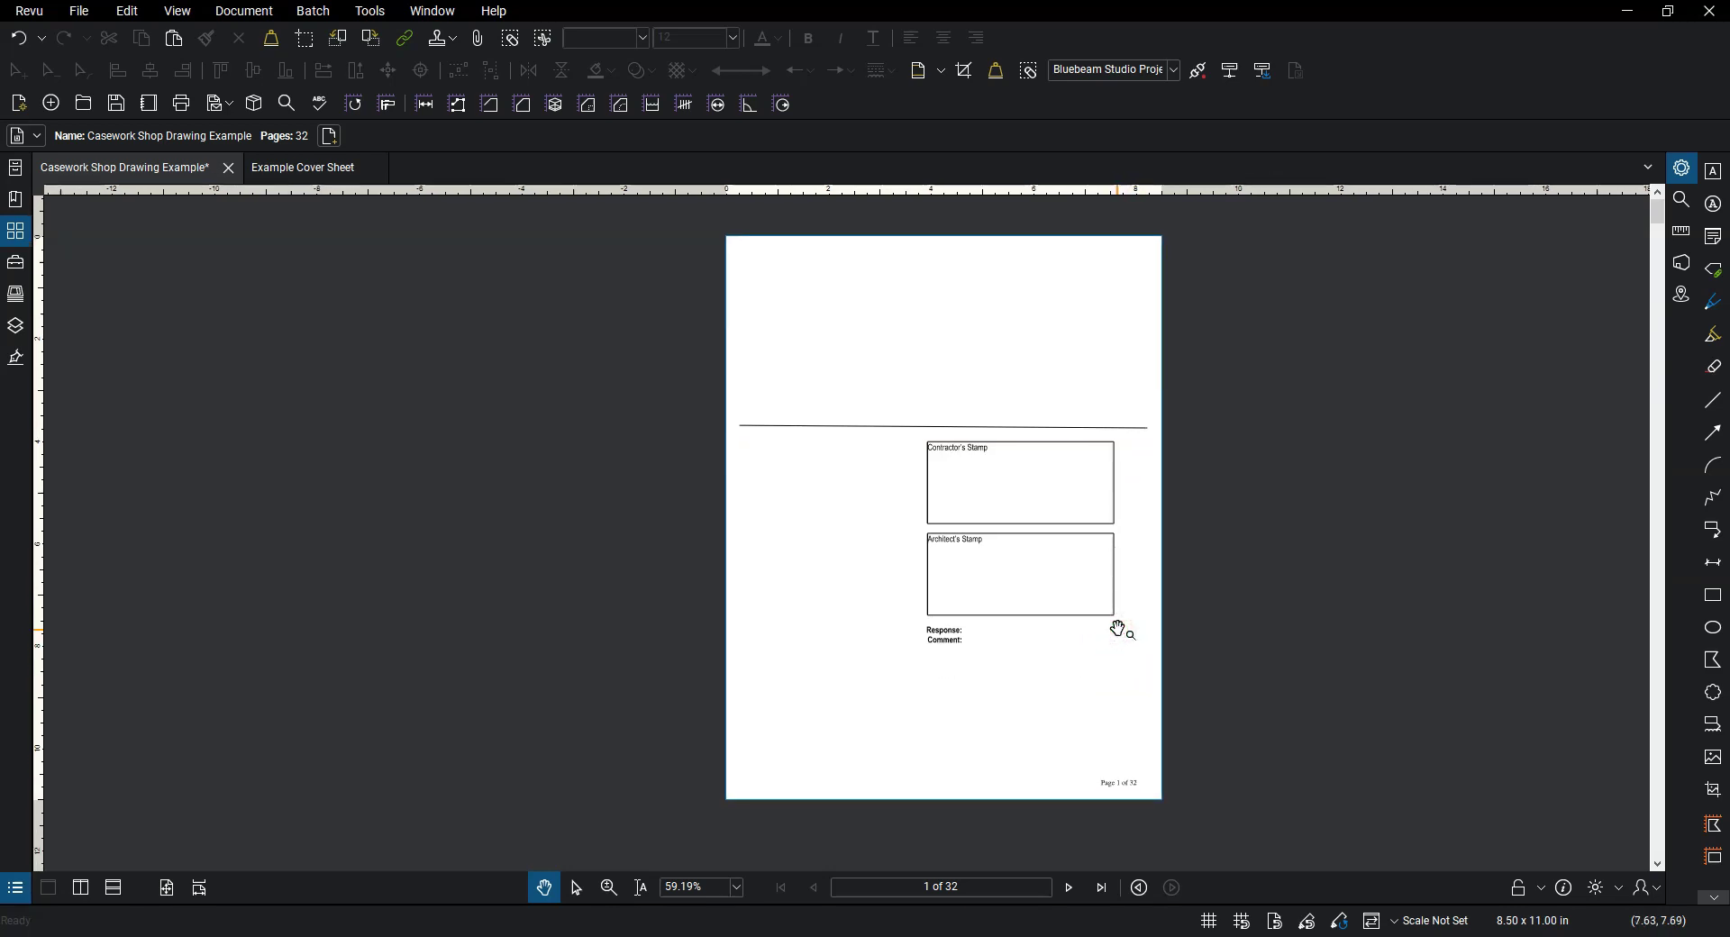
Advance to page 3 and zoom in on the U-shaped cabinet plan's 130 1/4 top dimension.
left_click(1069, 887)
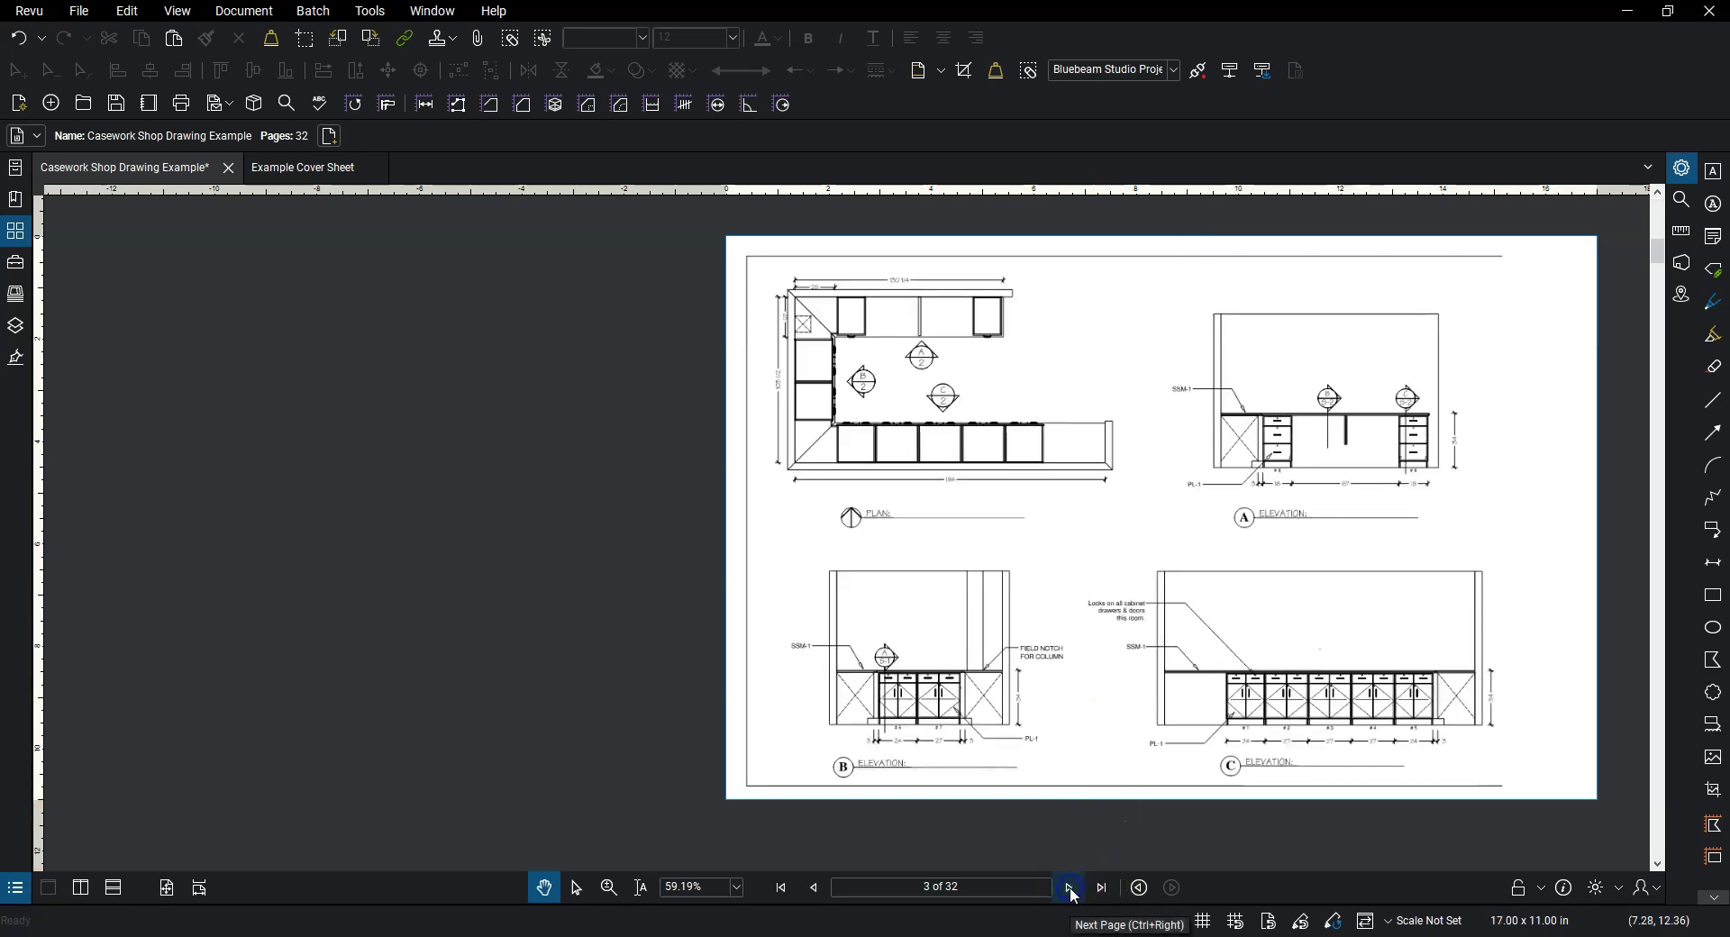
left_click(1069, 887)
left_click_drag(1134, 655, 1040, 663)
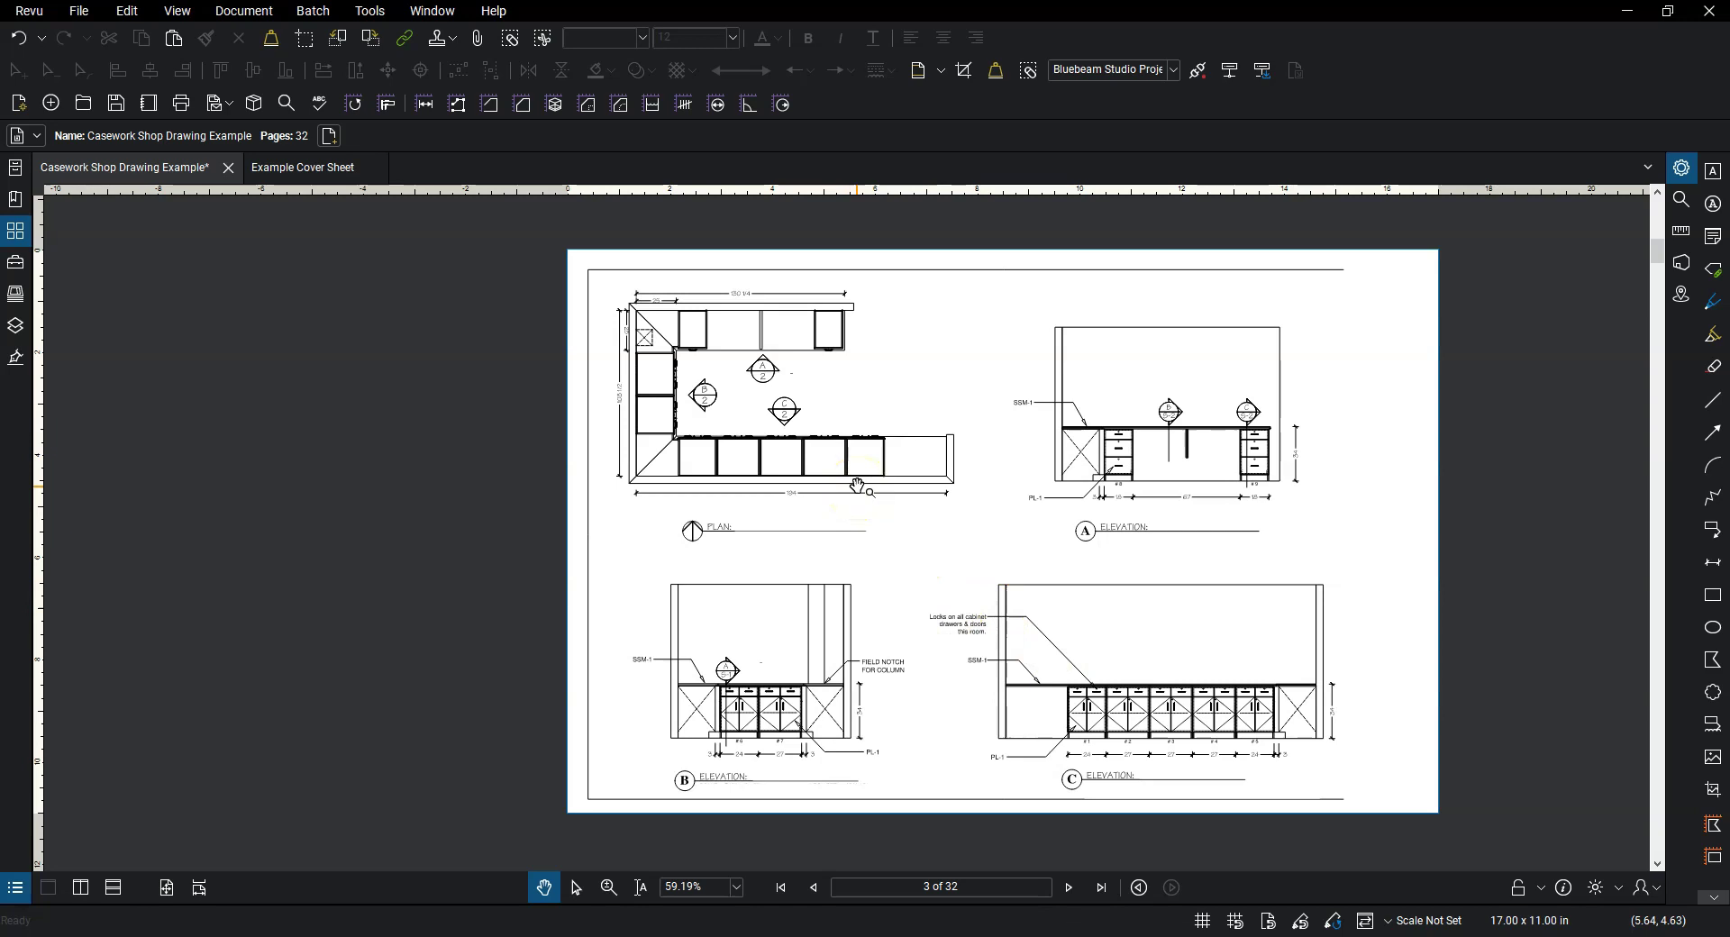
scroll(699, 382, "up", 5)
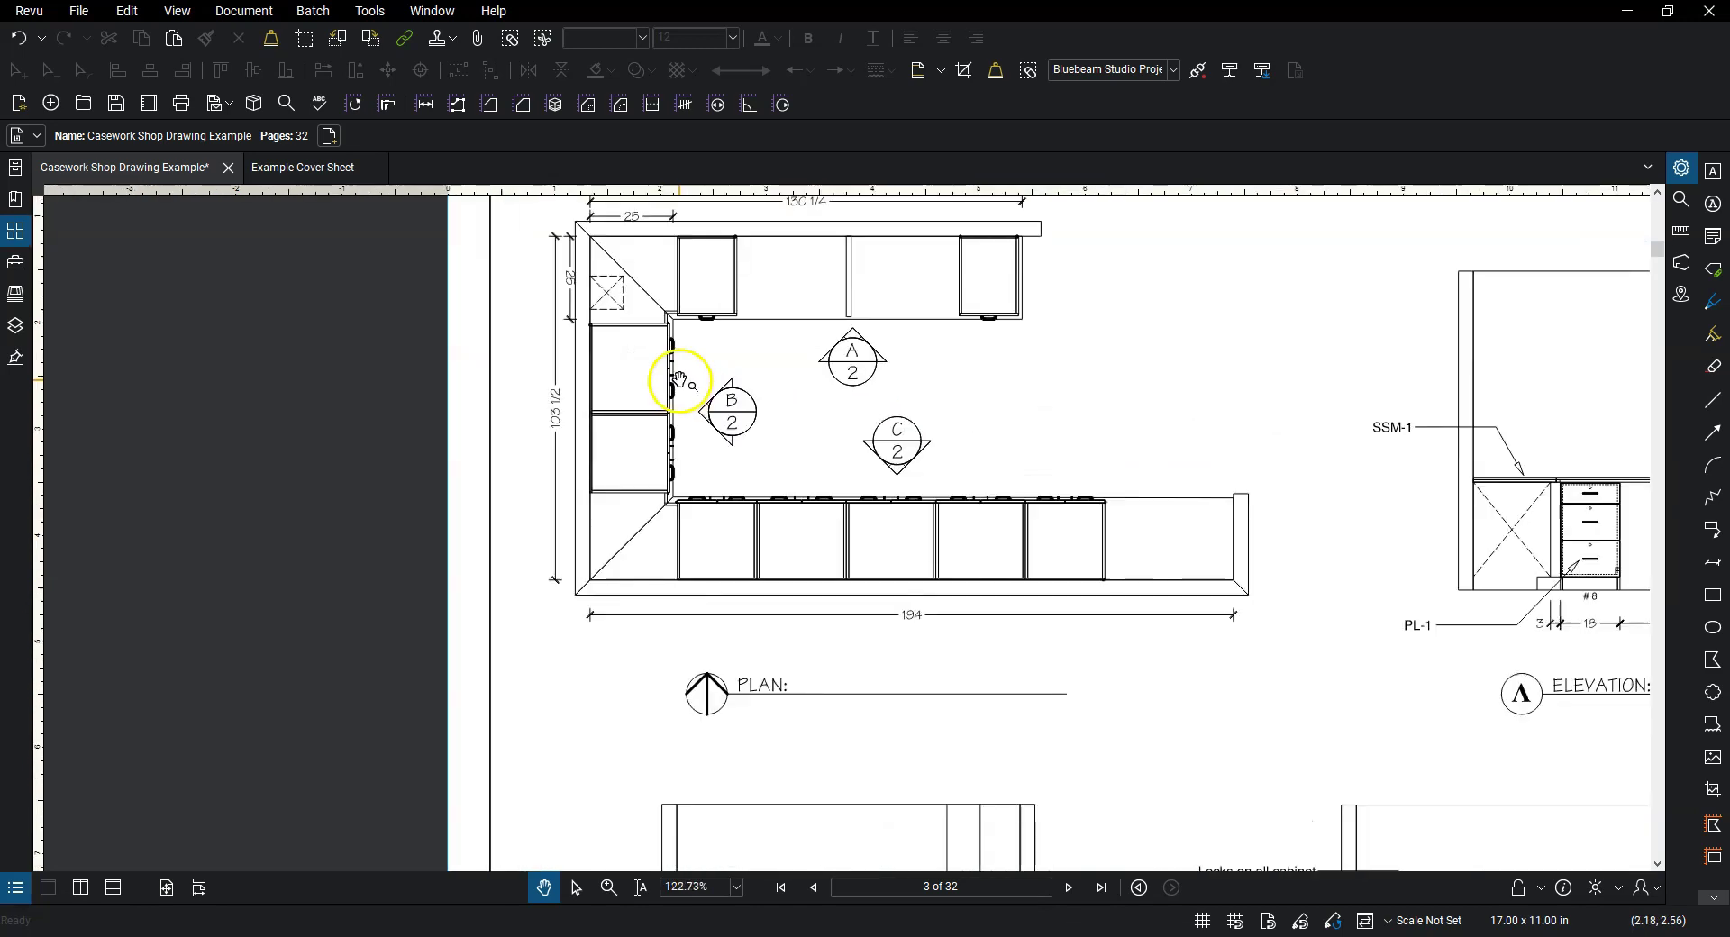
left_click_drag(693, 388, 664, 490)
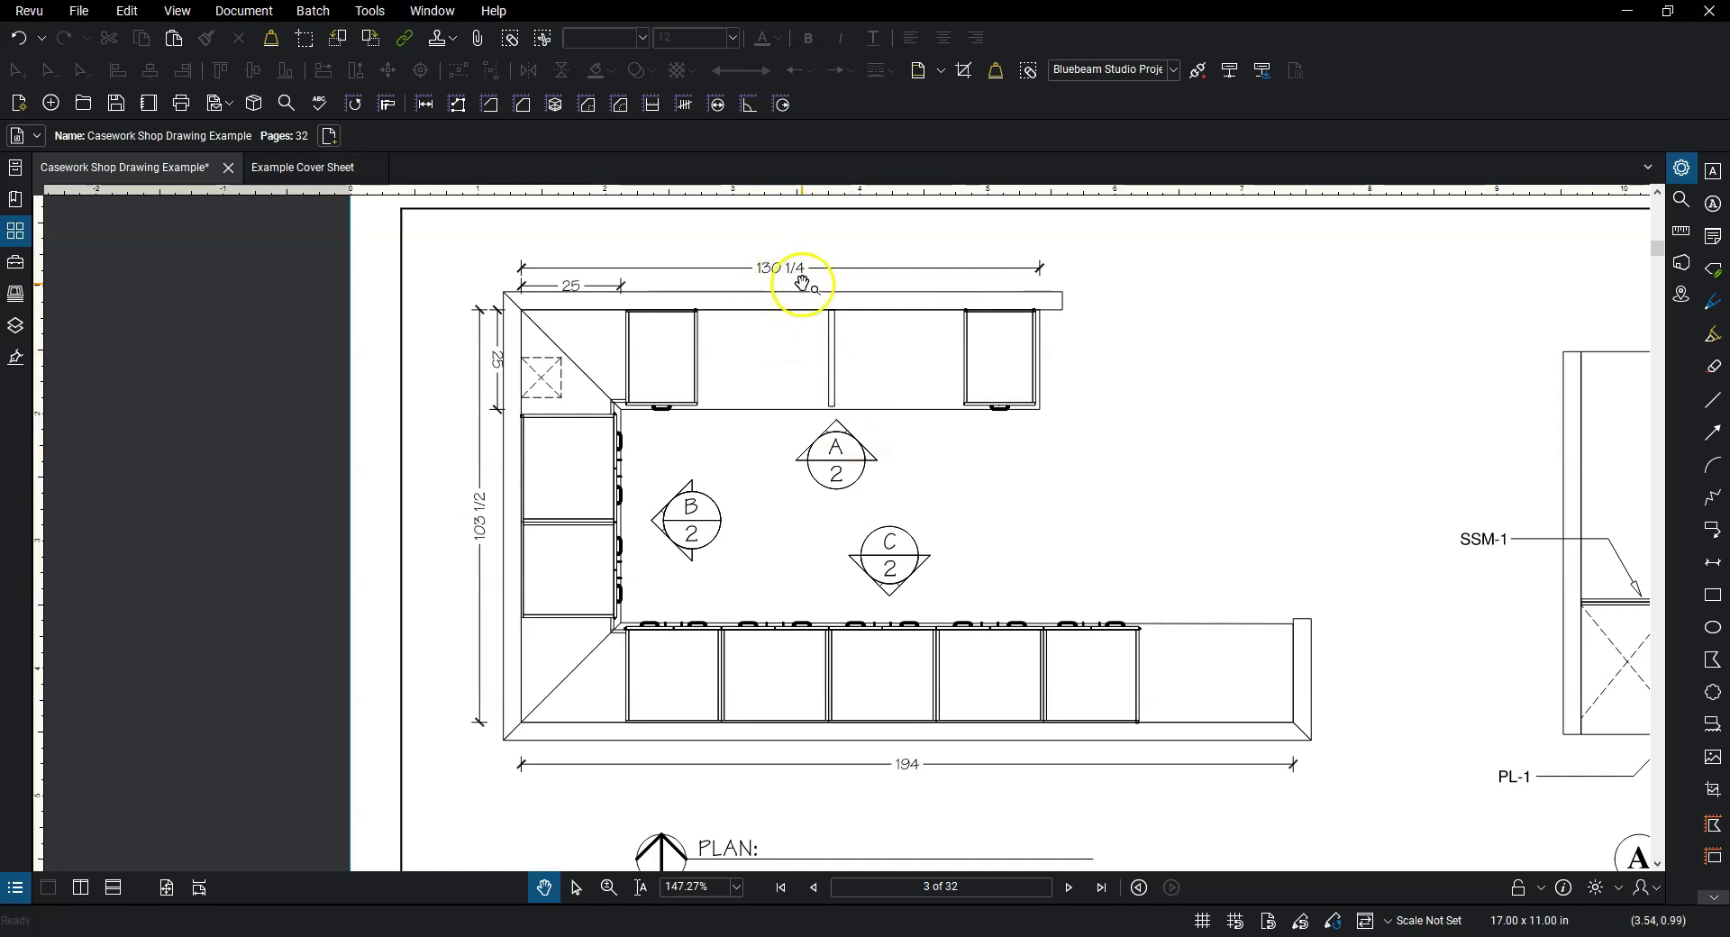
left_click_drag(785, 276, 757, 295)
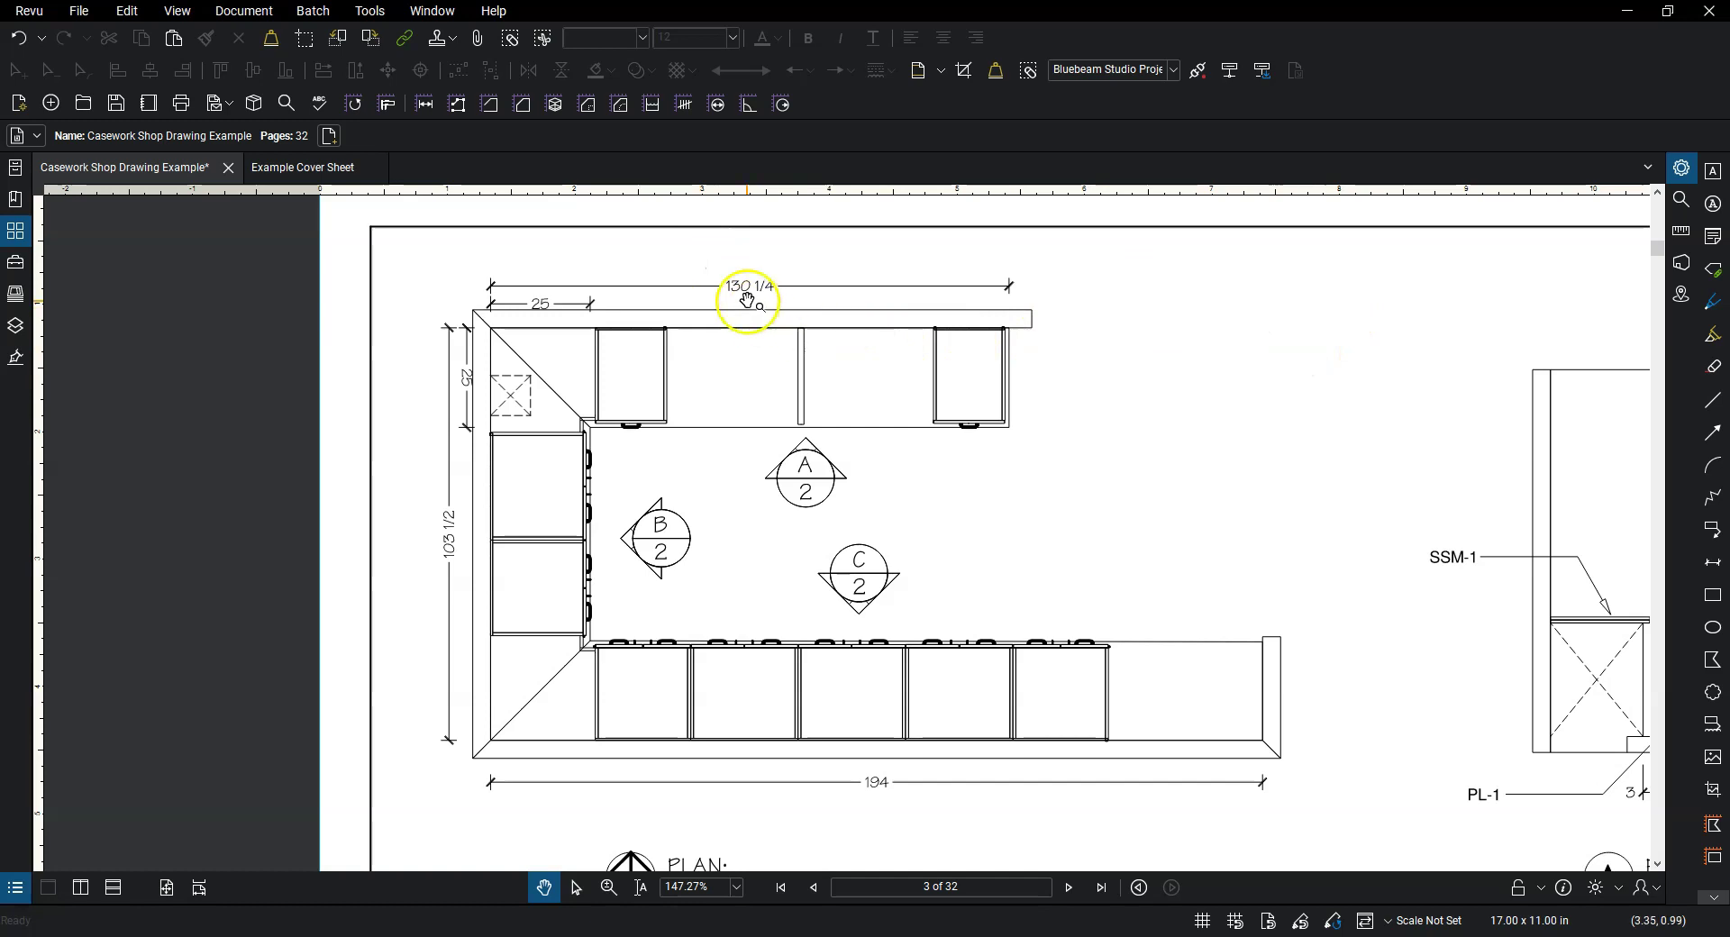
Strike a red line through the 130 1/4 plan dimension.
left_click(1704, 404)
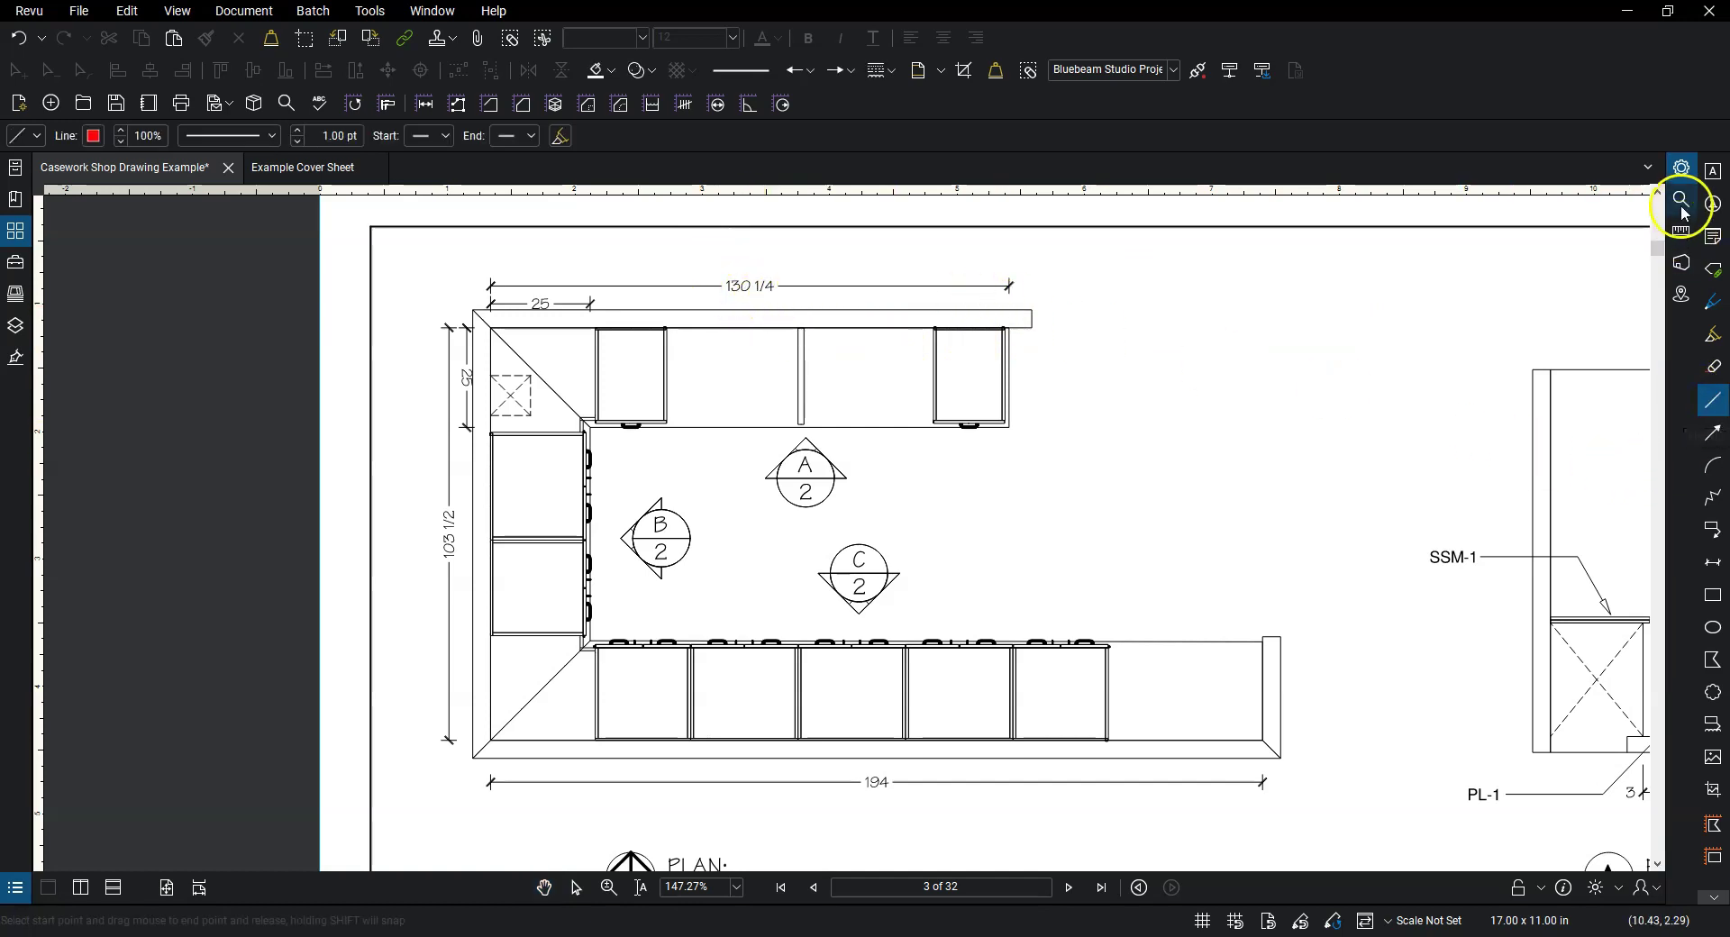
left_click(1681, 171)
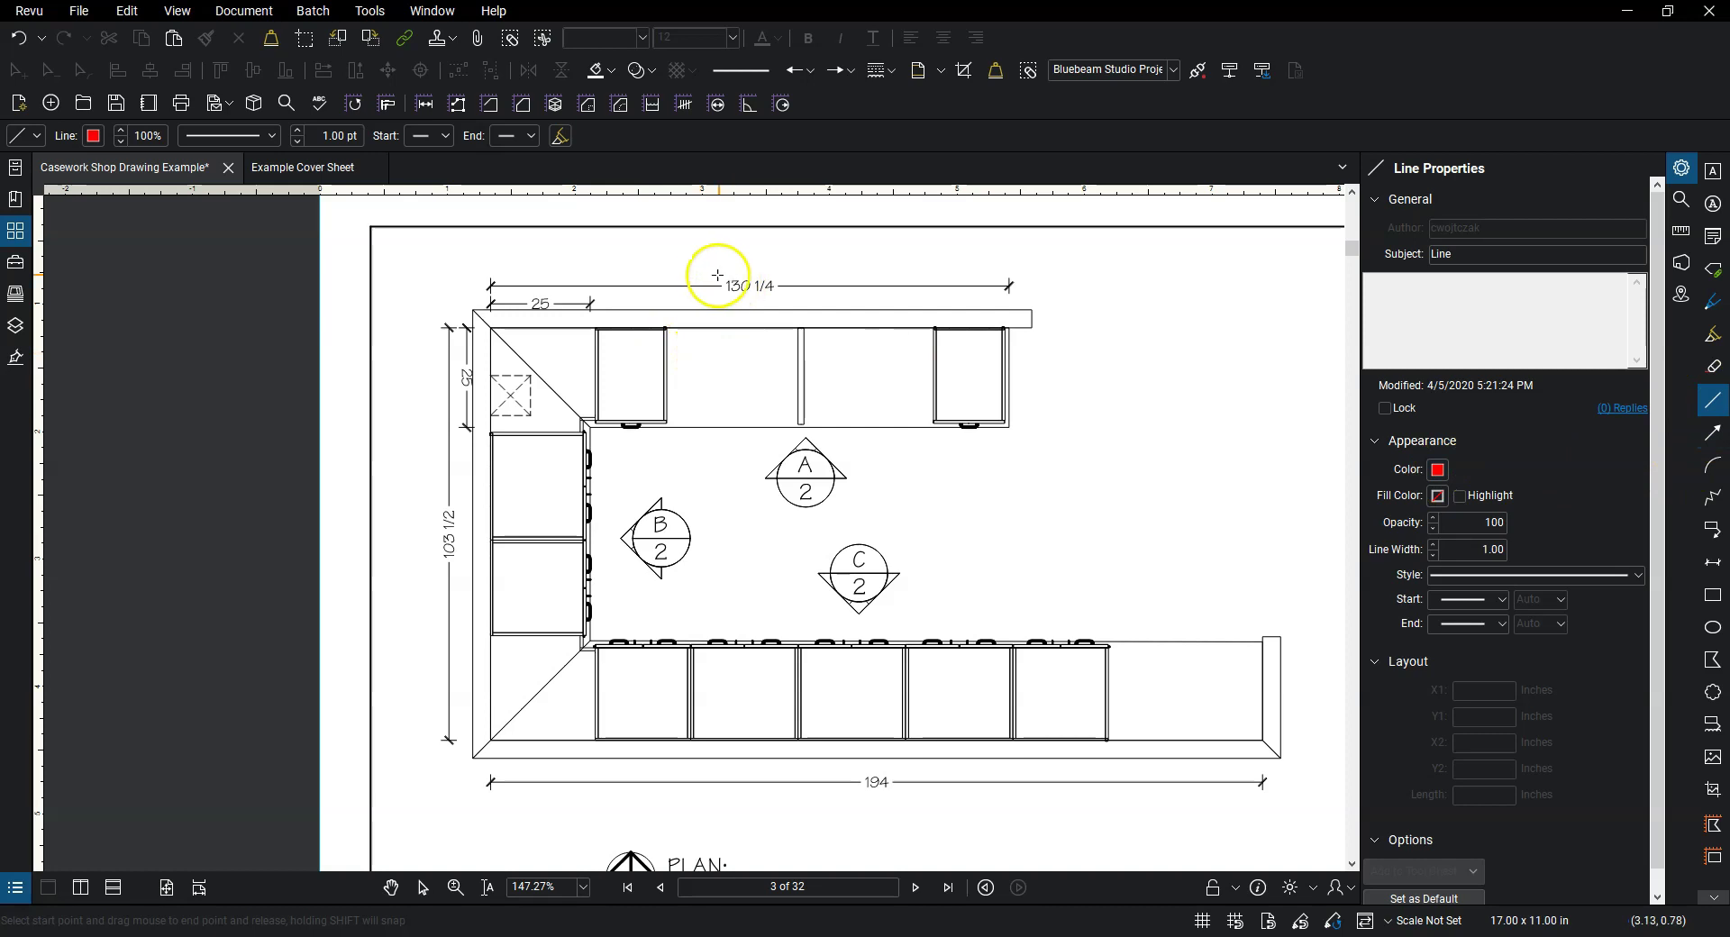
left_click(781, 289)
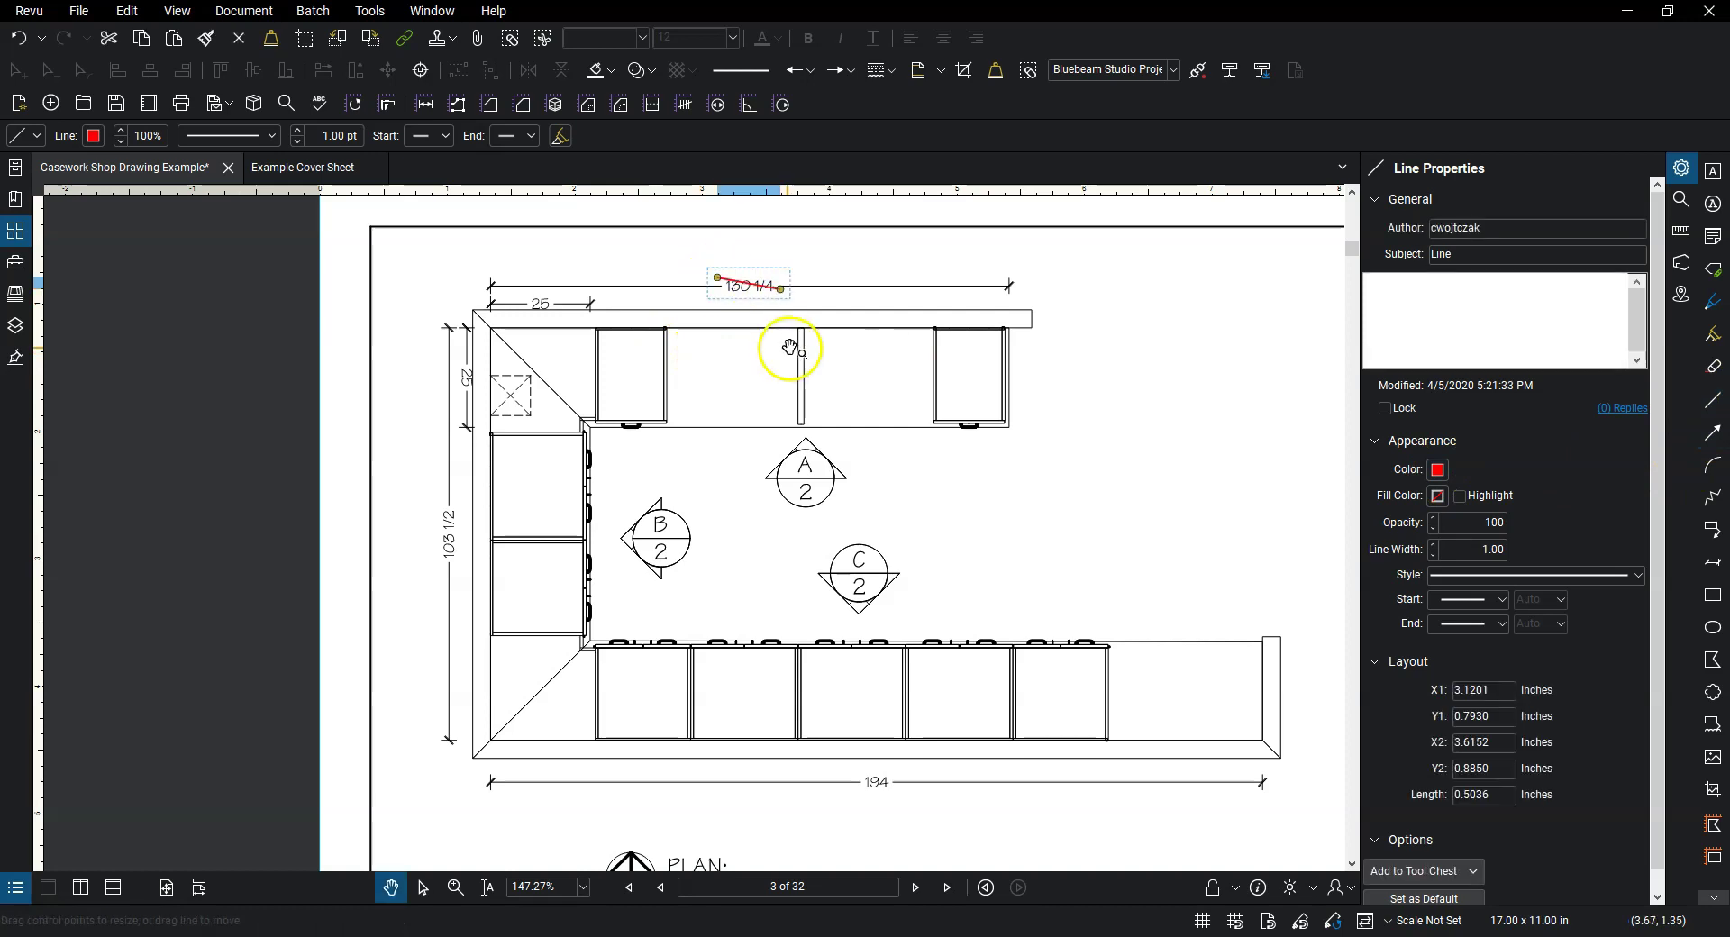
key("Escape")
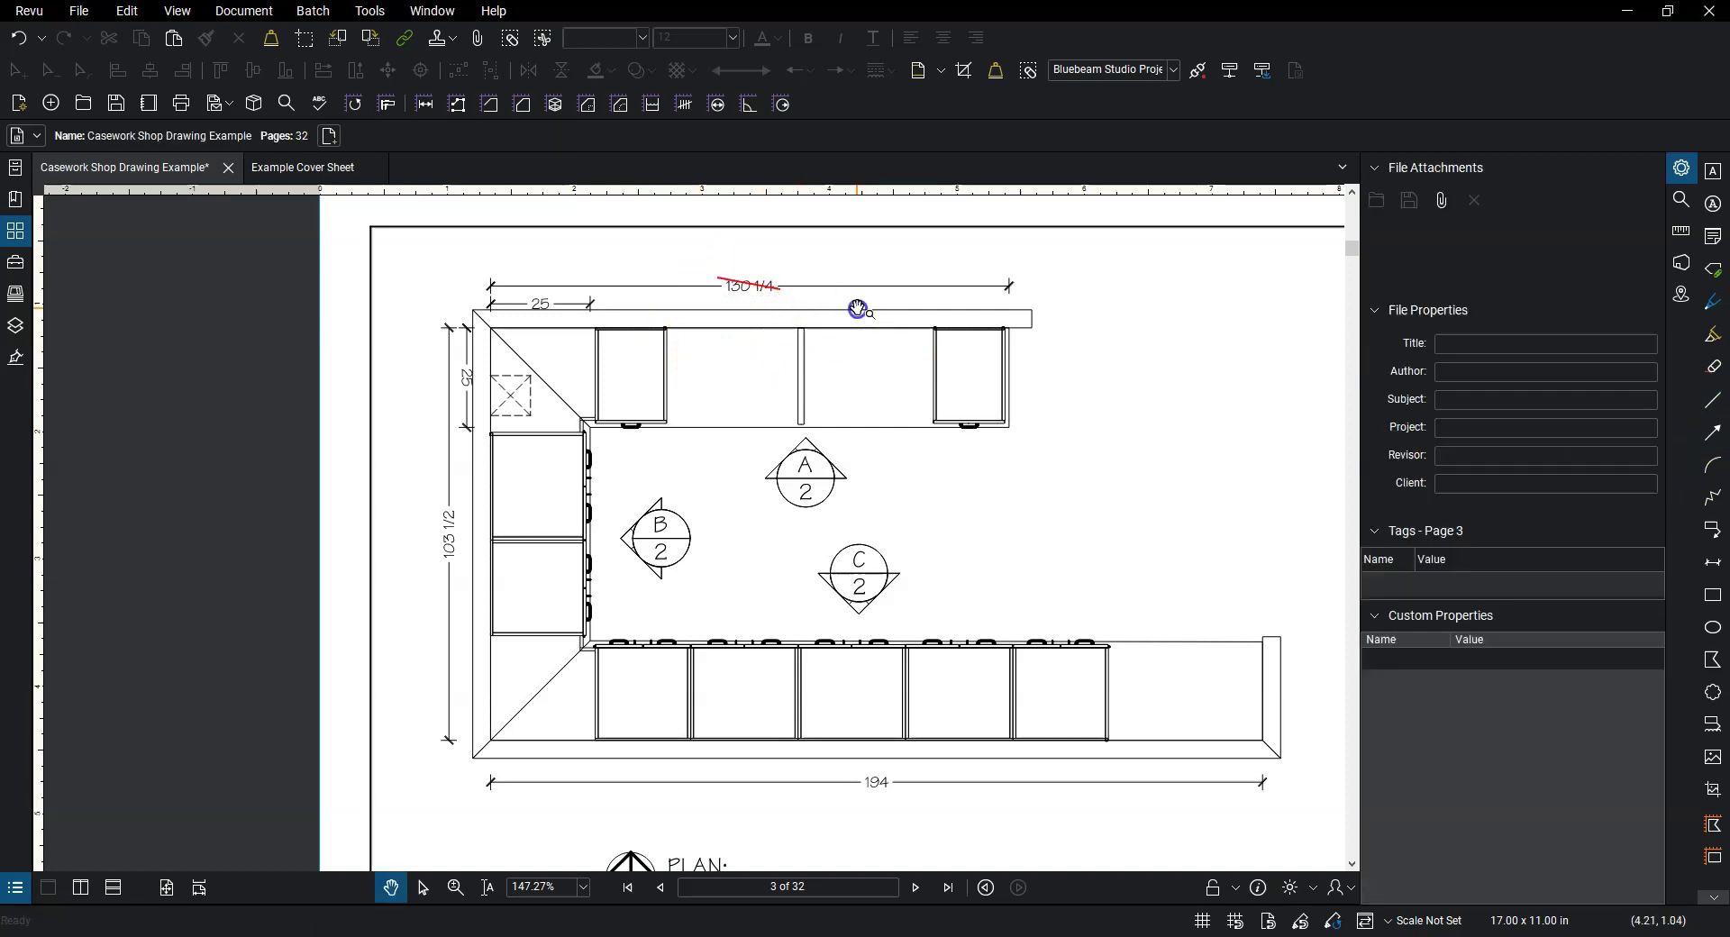
Add a red '124' text box just above the struck dimension.
left_click(1714, 171)
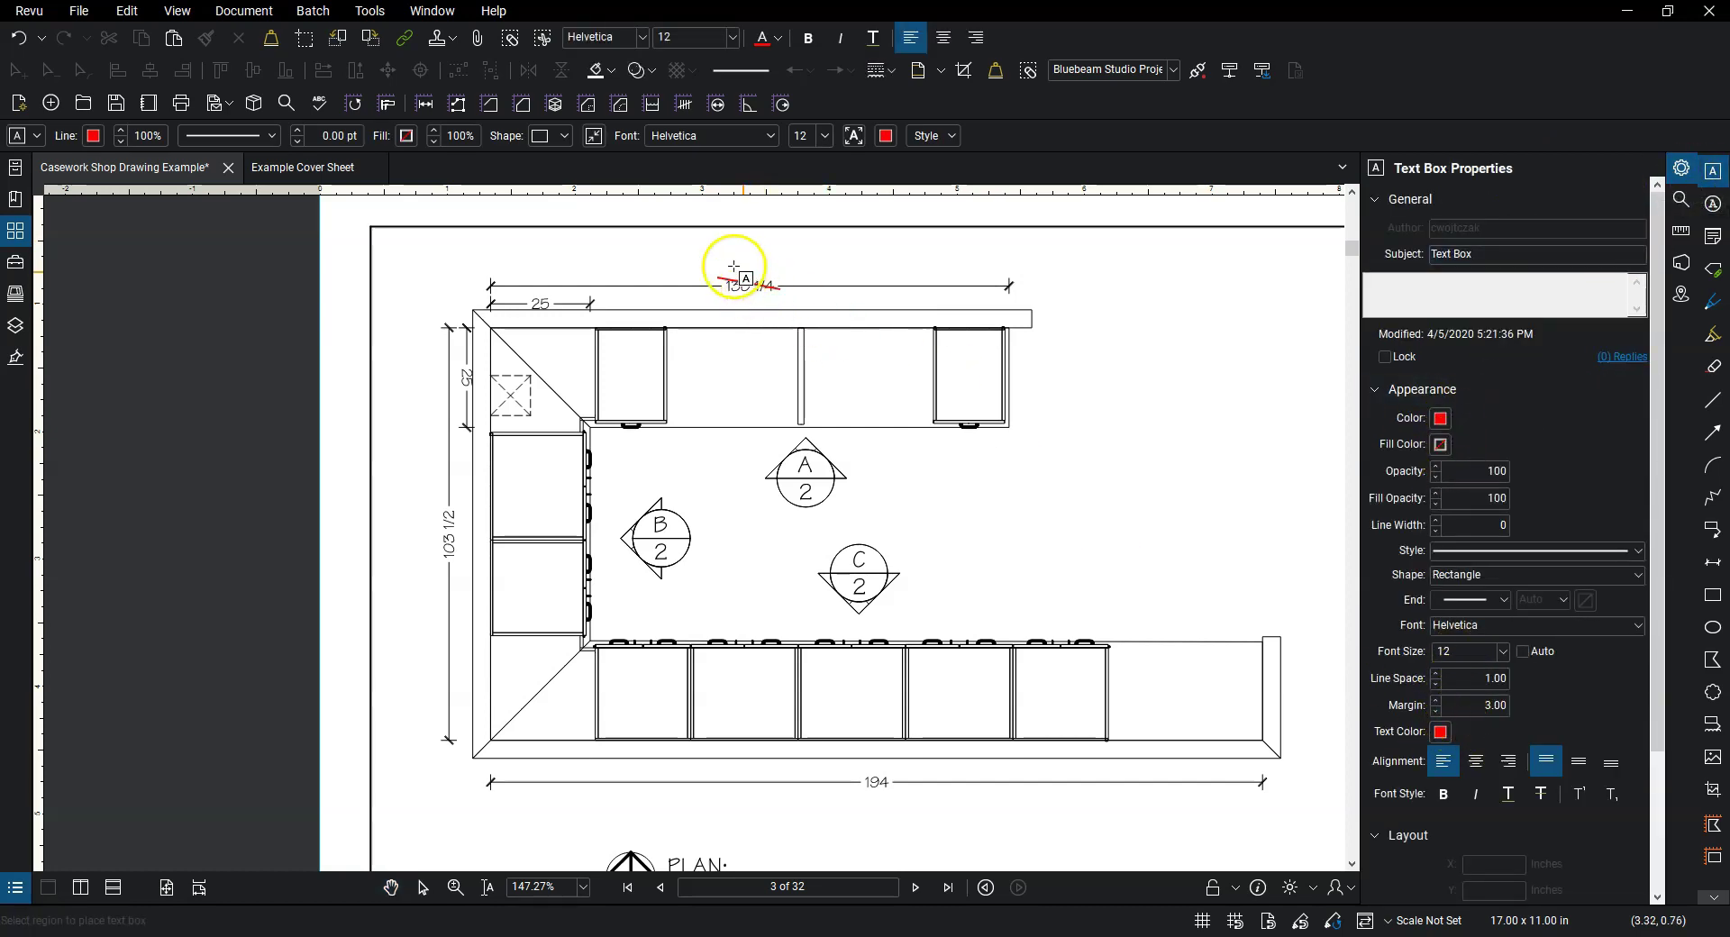
left_click_drag(799, 278, 840, 297)
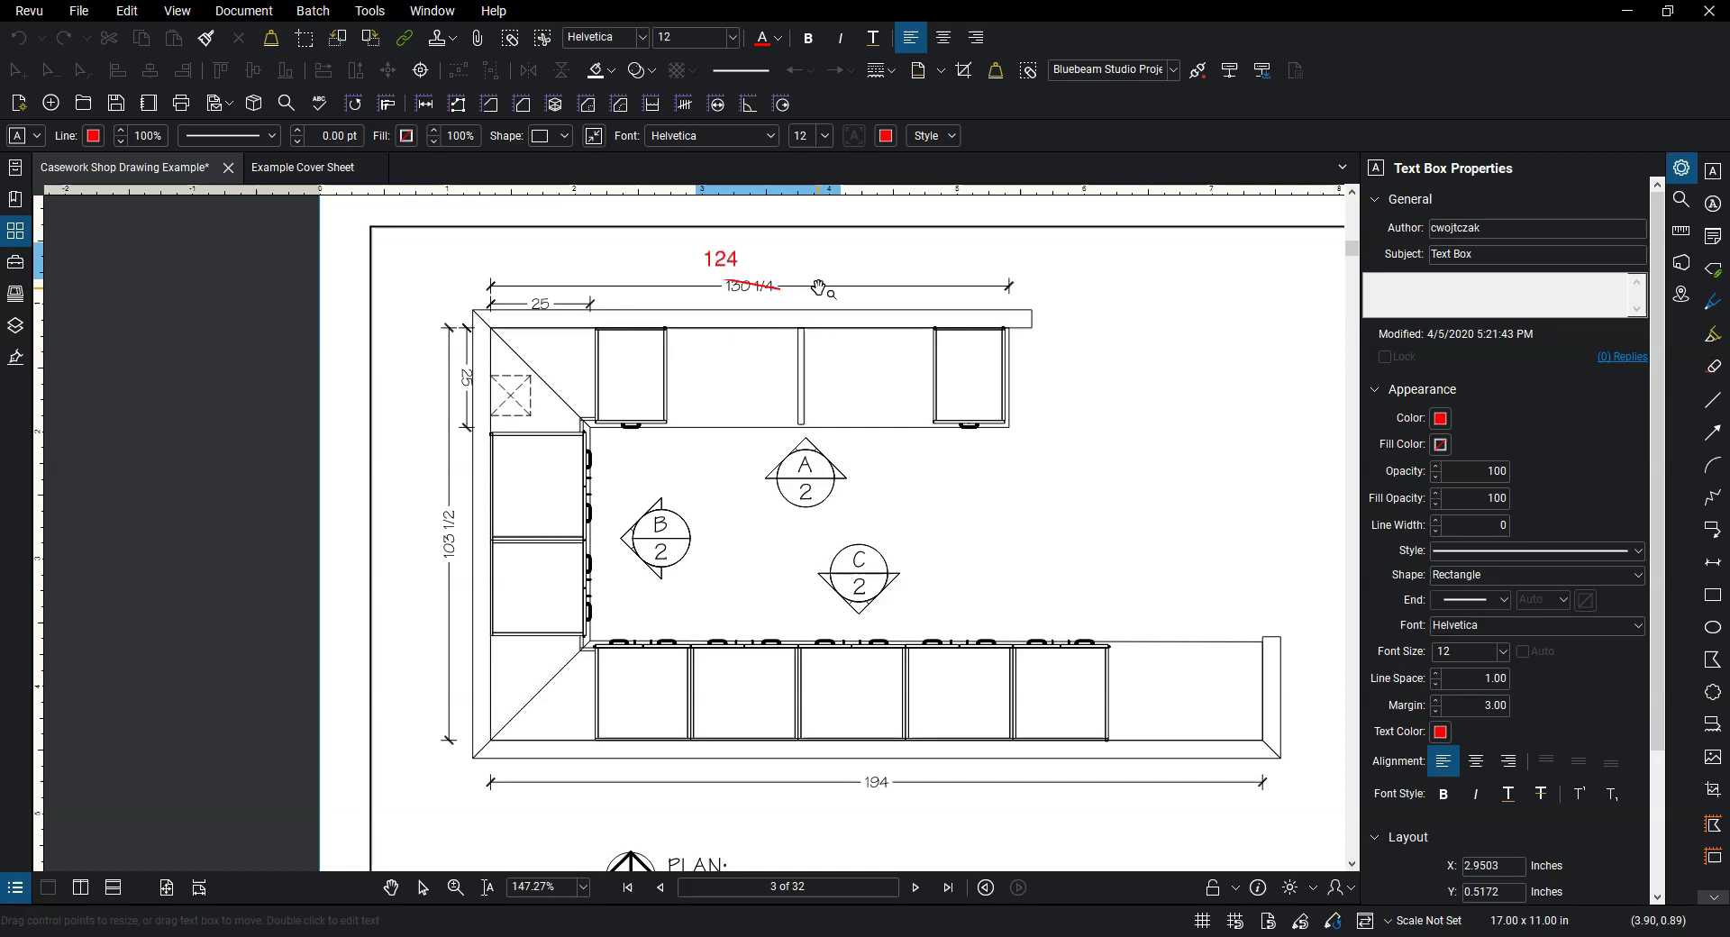
key("Escape")
left_click_drag(751, 270, 779, 275)
left_click(775, 390)
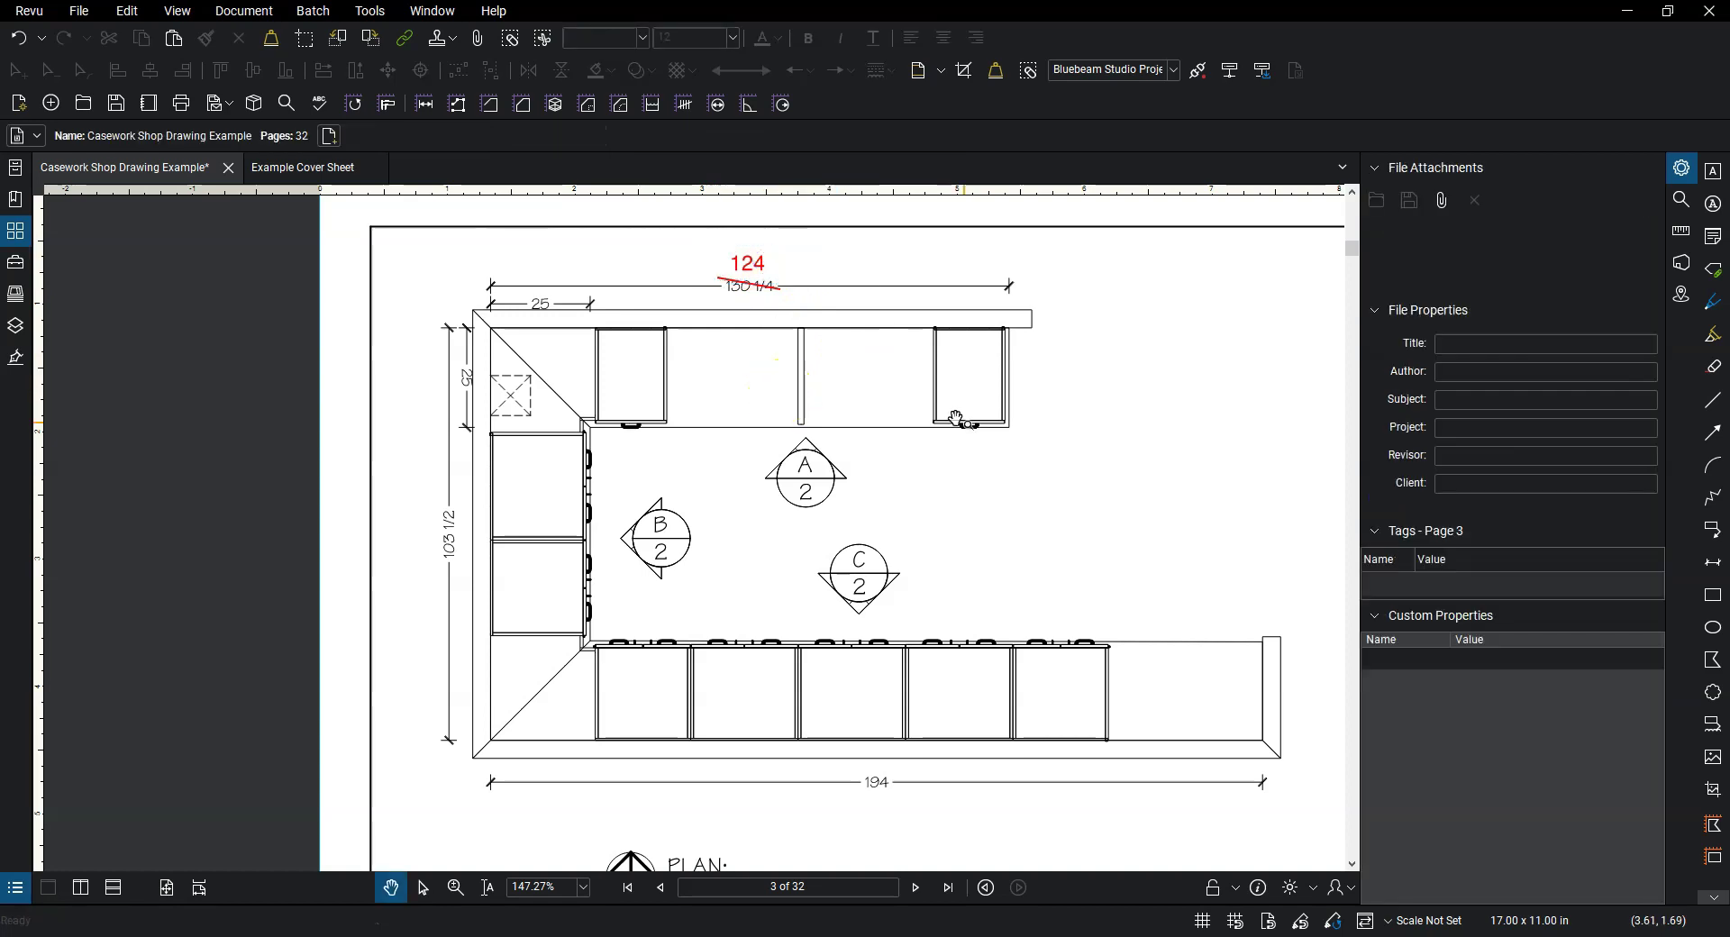
Draw a red revision cloud around the 124 note and struck 130 1/4 dimension.
left_click(1712, 695)
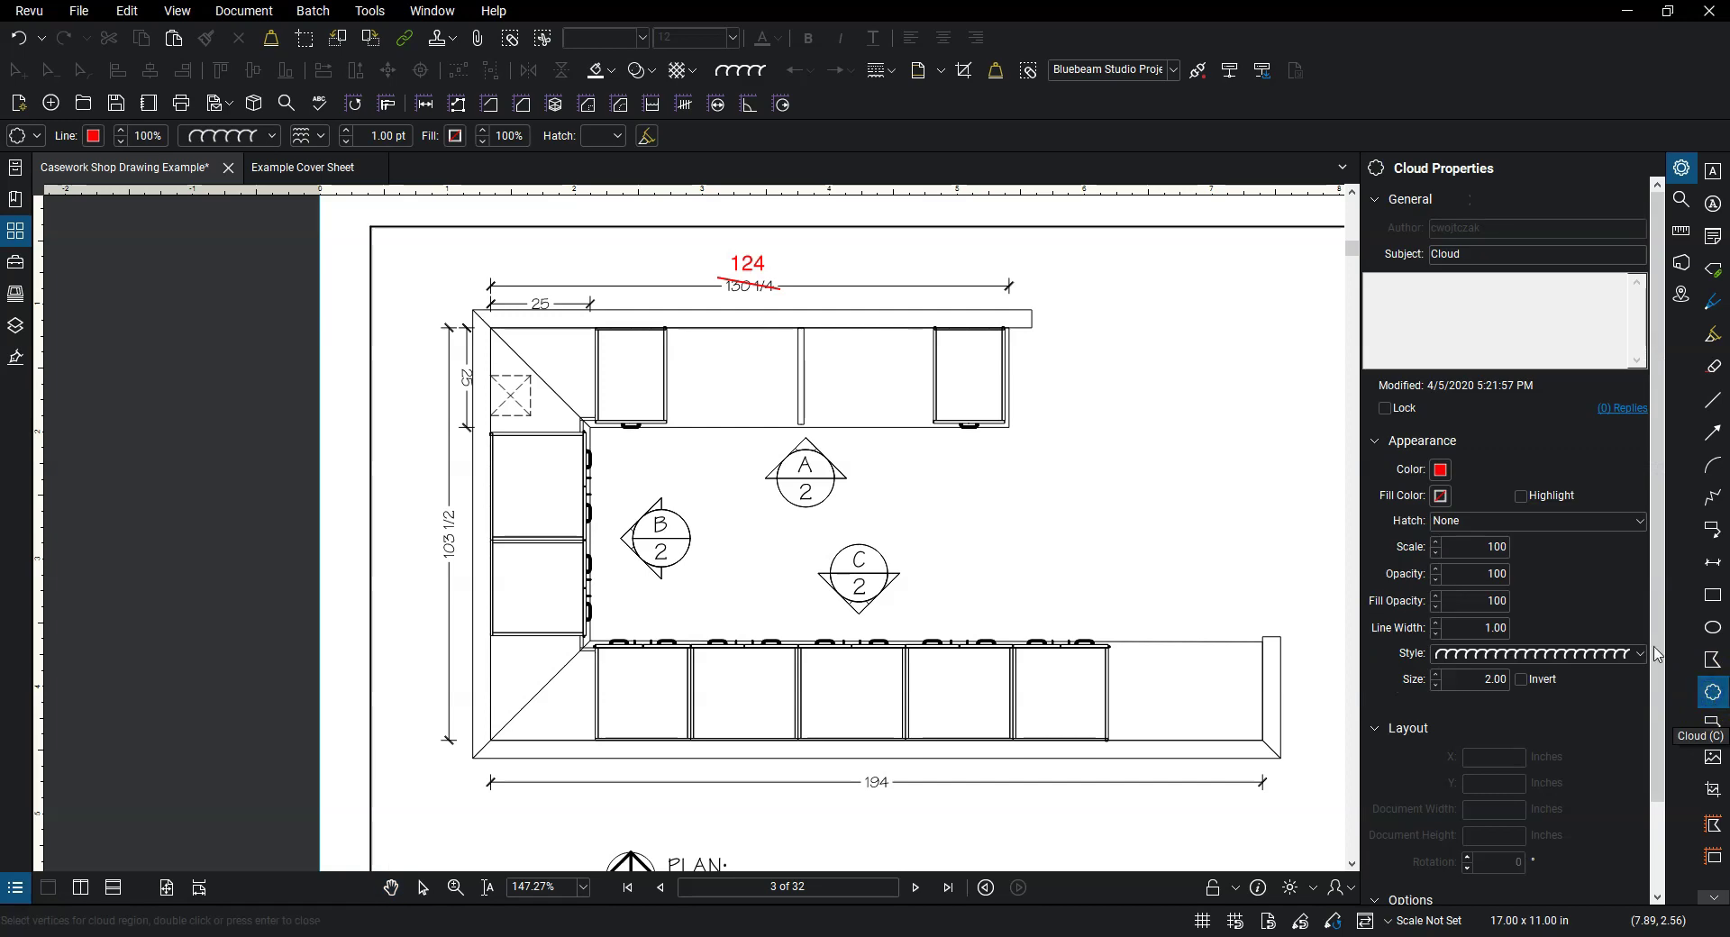
left_click_drag(692, 243, 807, 304)
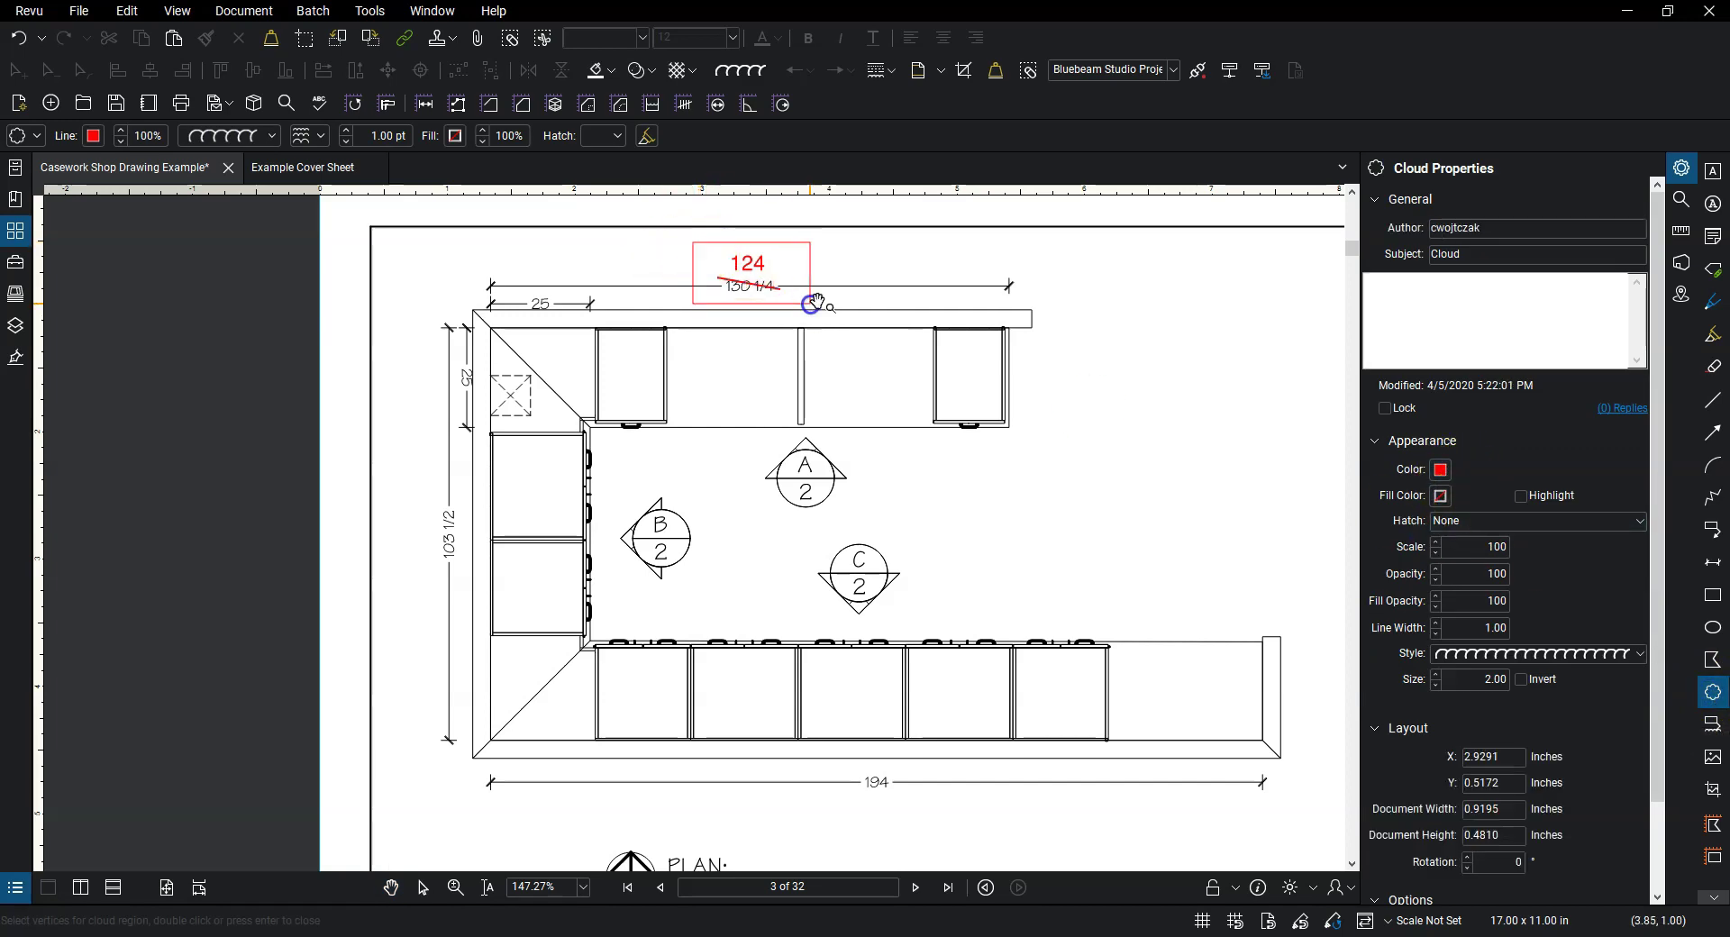
left_click(951, 258)
Zoom out and pan over to elevation A with its 3-18-67-18 dimensions.
scroll(771, 297, "down", 1)
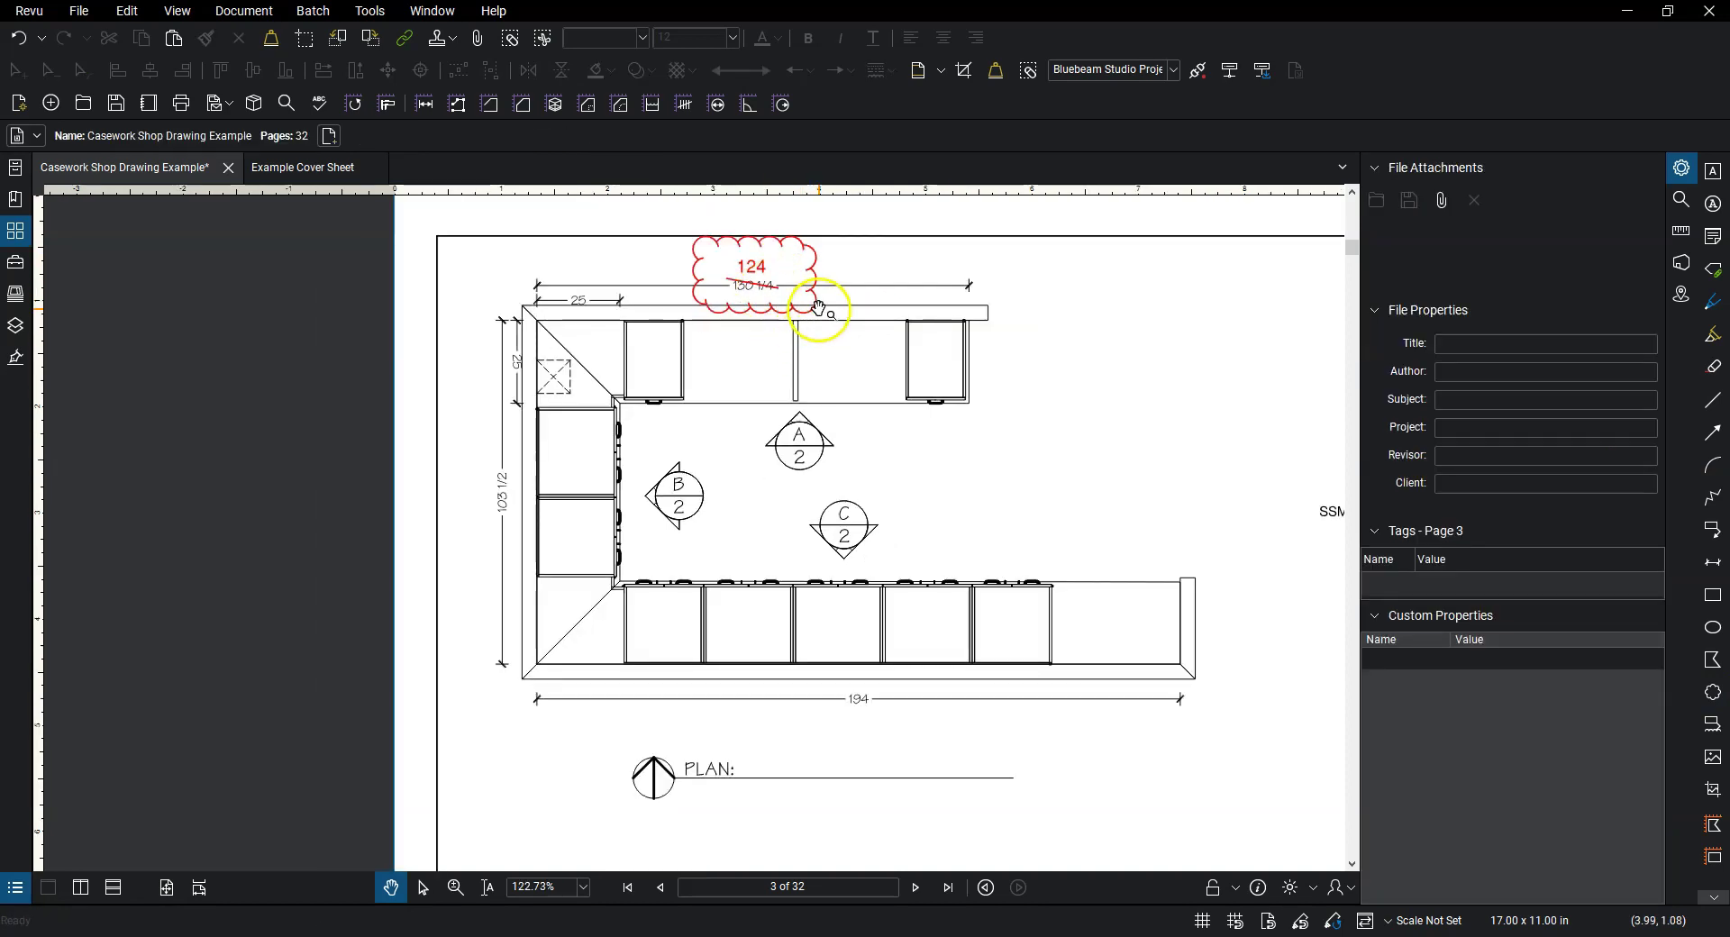
left_click_drag(807, 317, 793, 369)
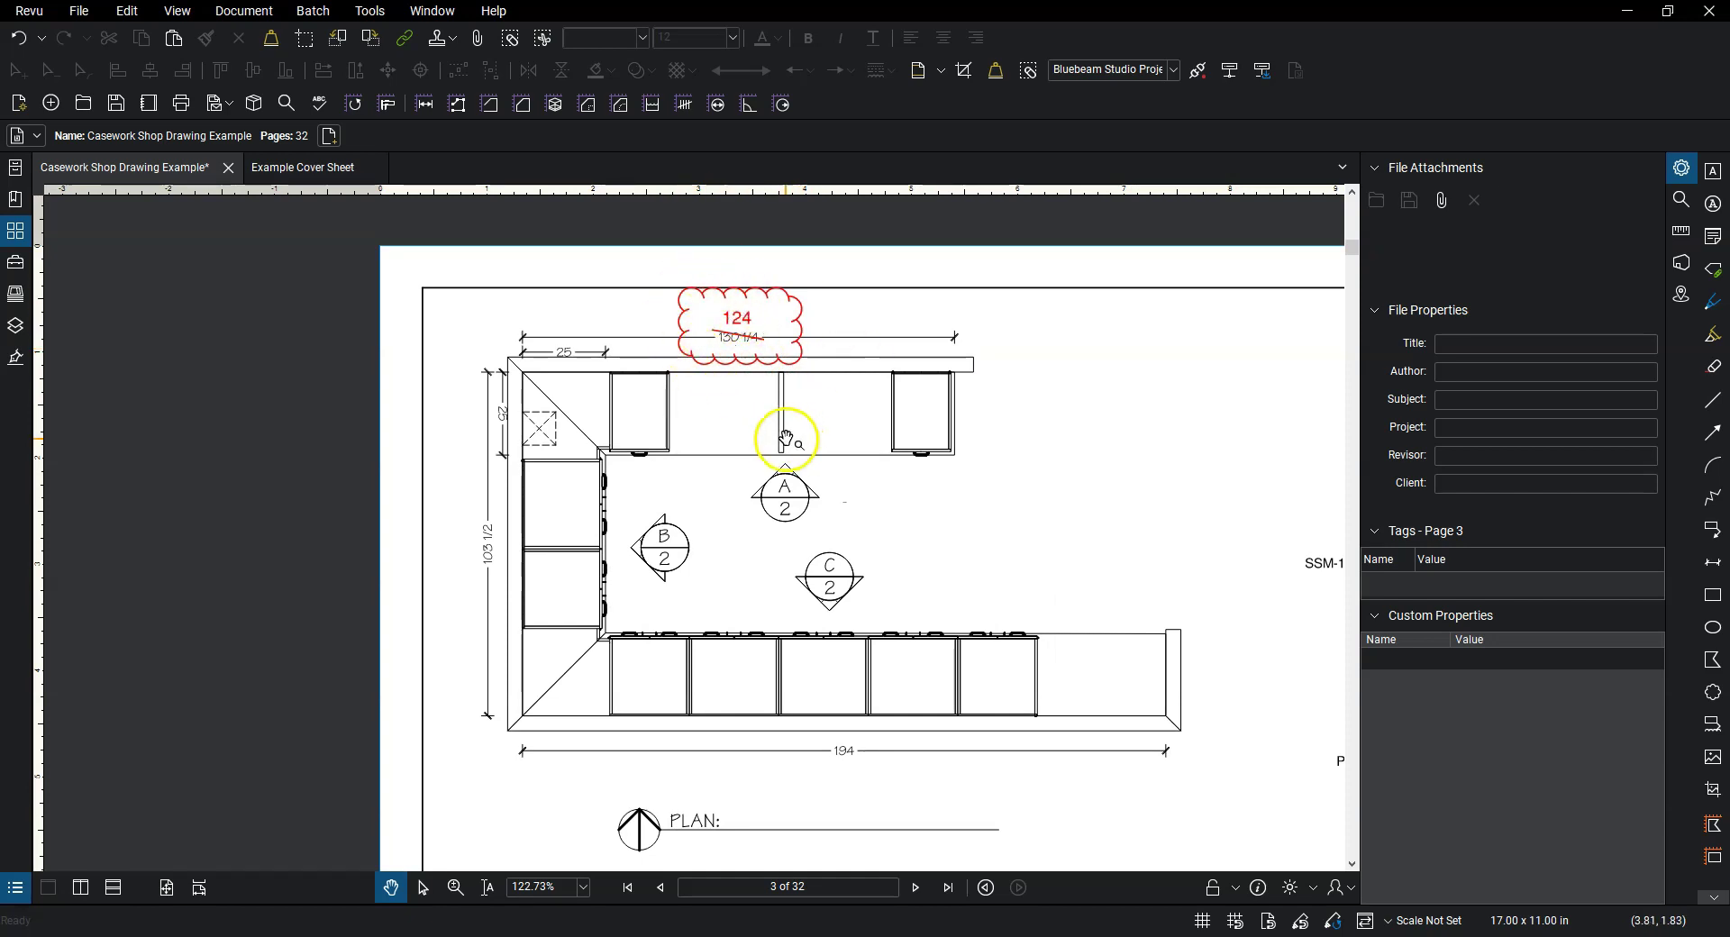
scroll(821, 455, "down", 1)
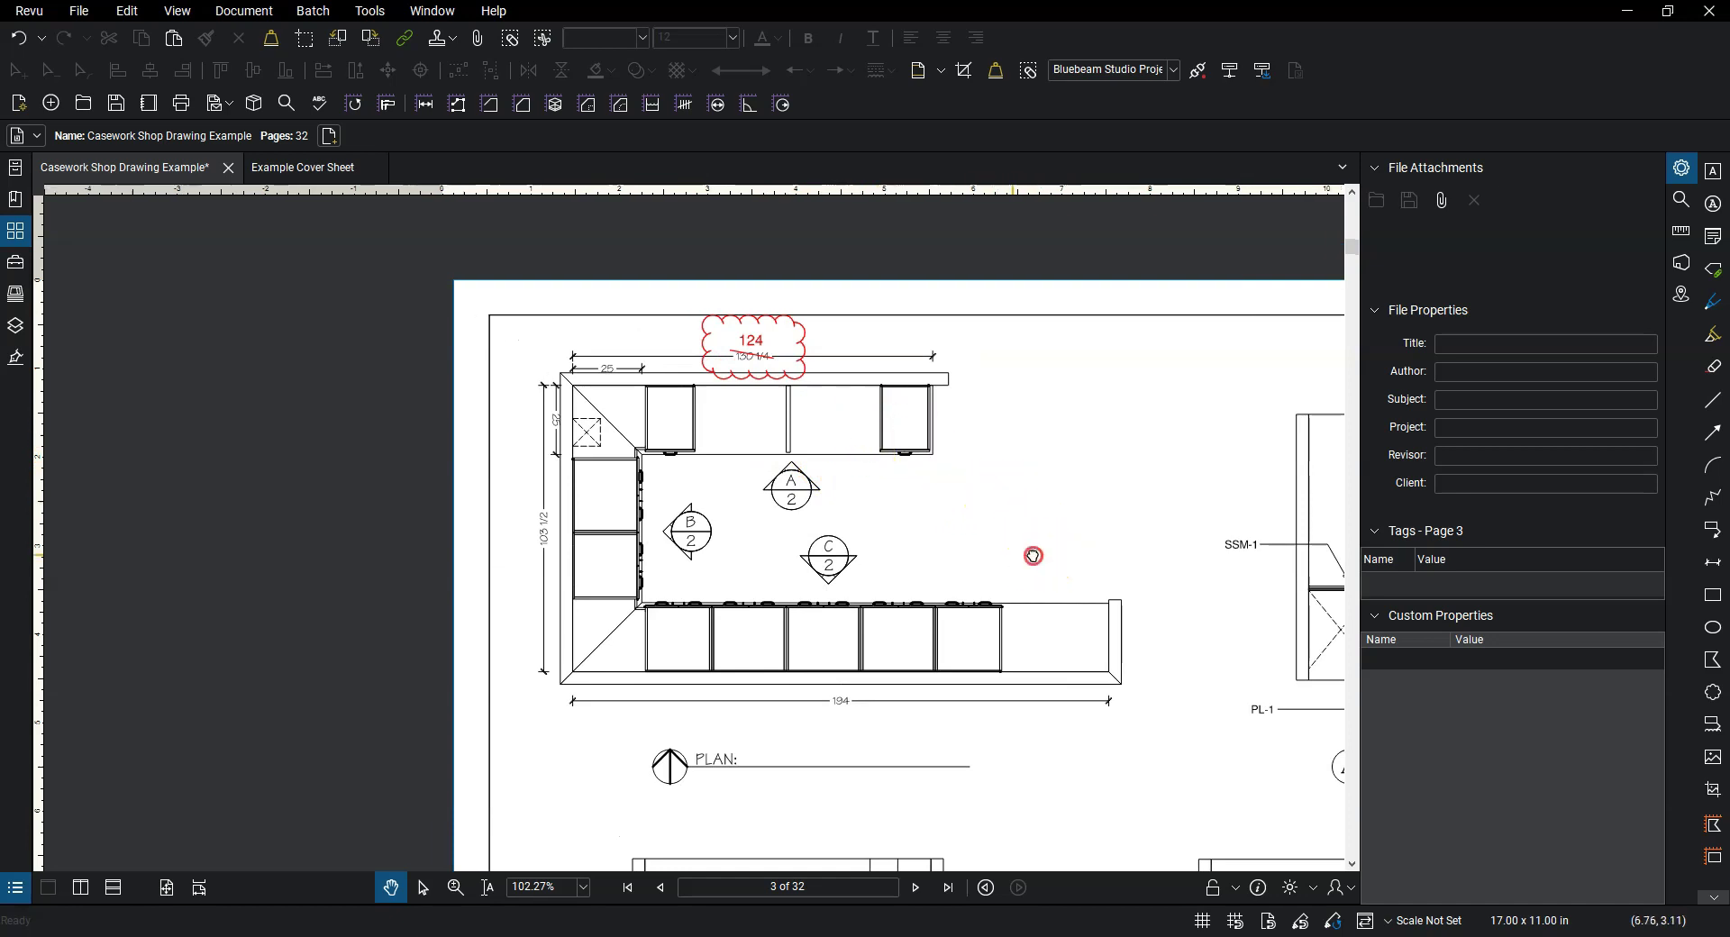
left_click_drag(1031, 556, 695, 528)
scroll(691, 559, "down", 1)
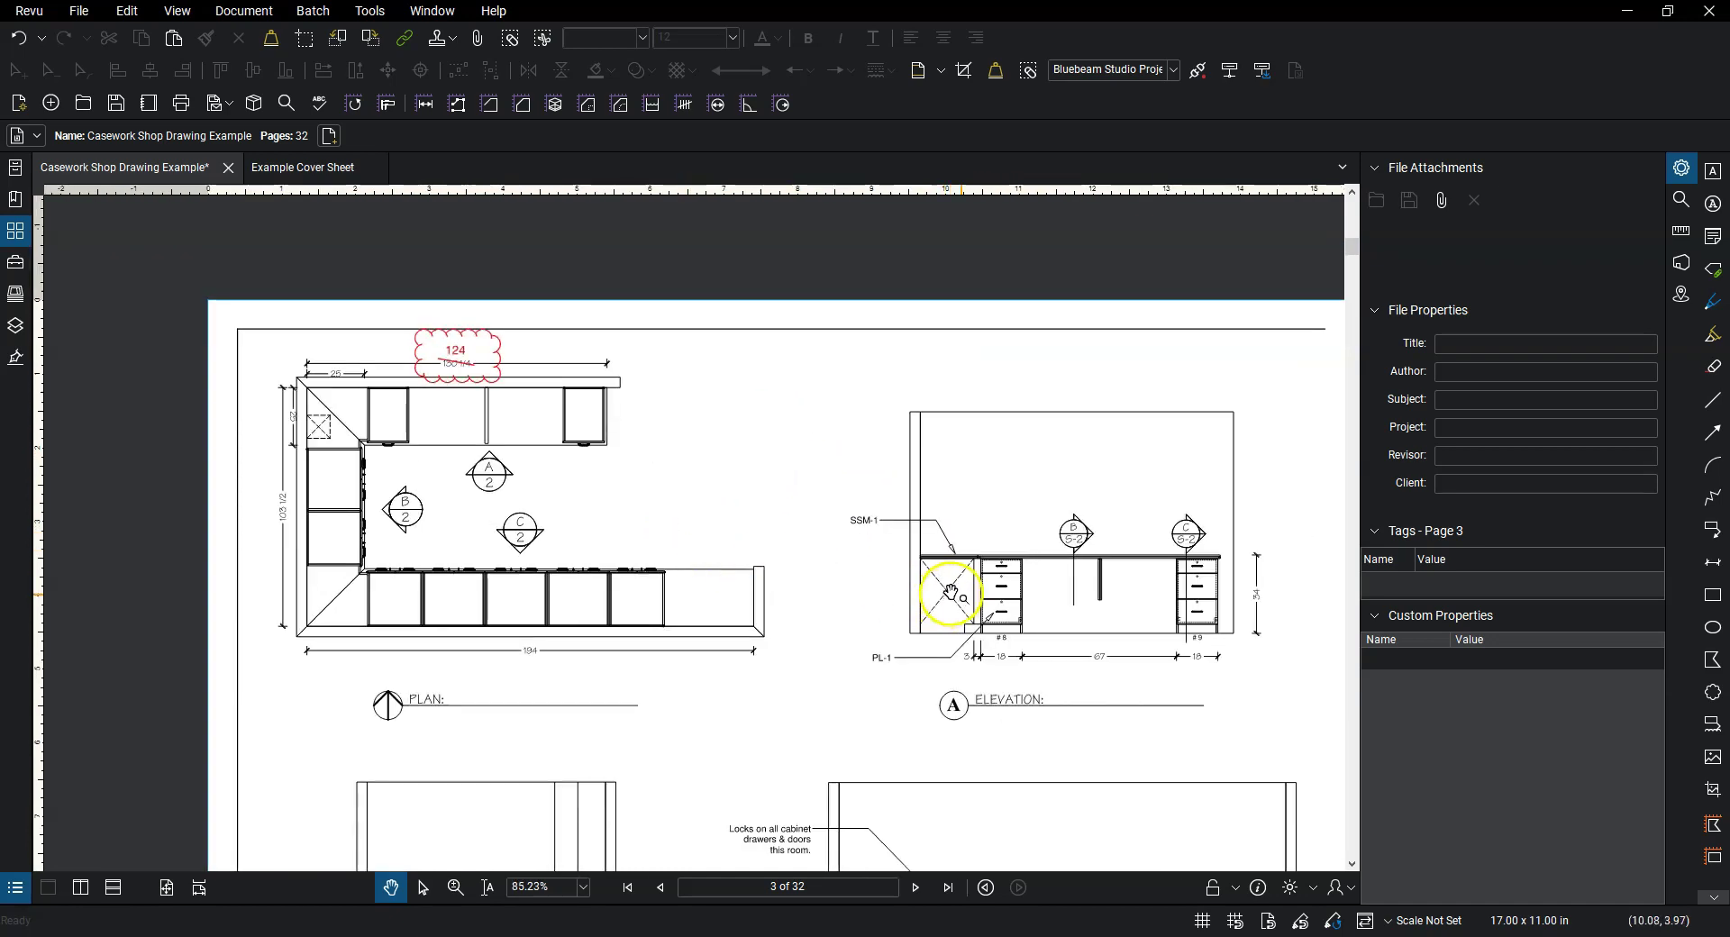
scroll(1109, 584, "up", 4)
Zoom into elevation A and strike a red line through the SSM-1 label.
left_click_drag(1112, 588, 861, 584)
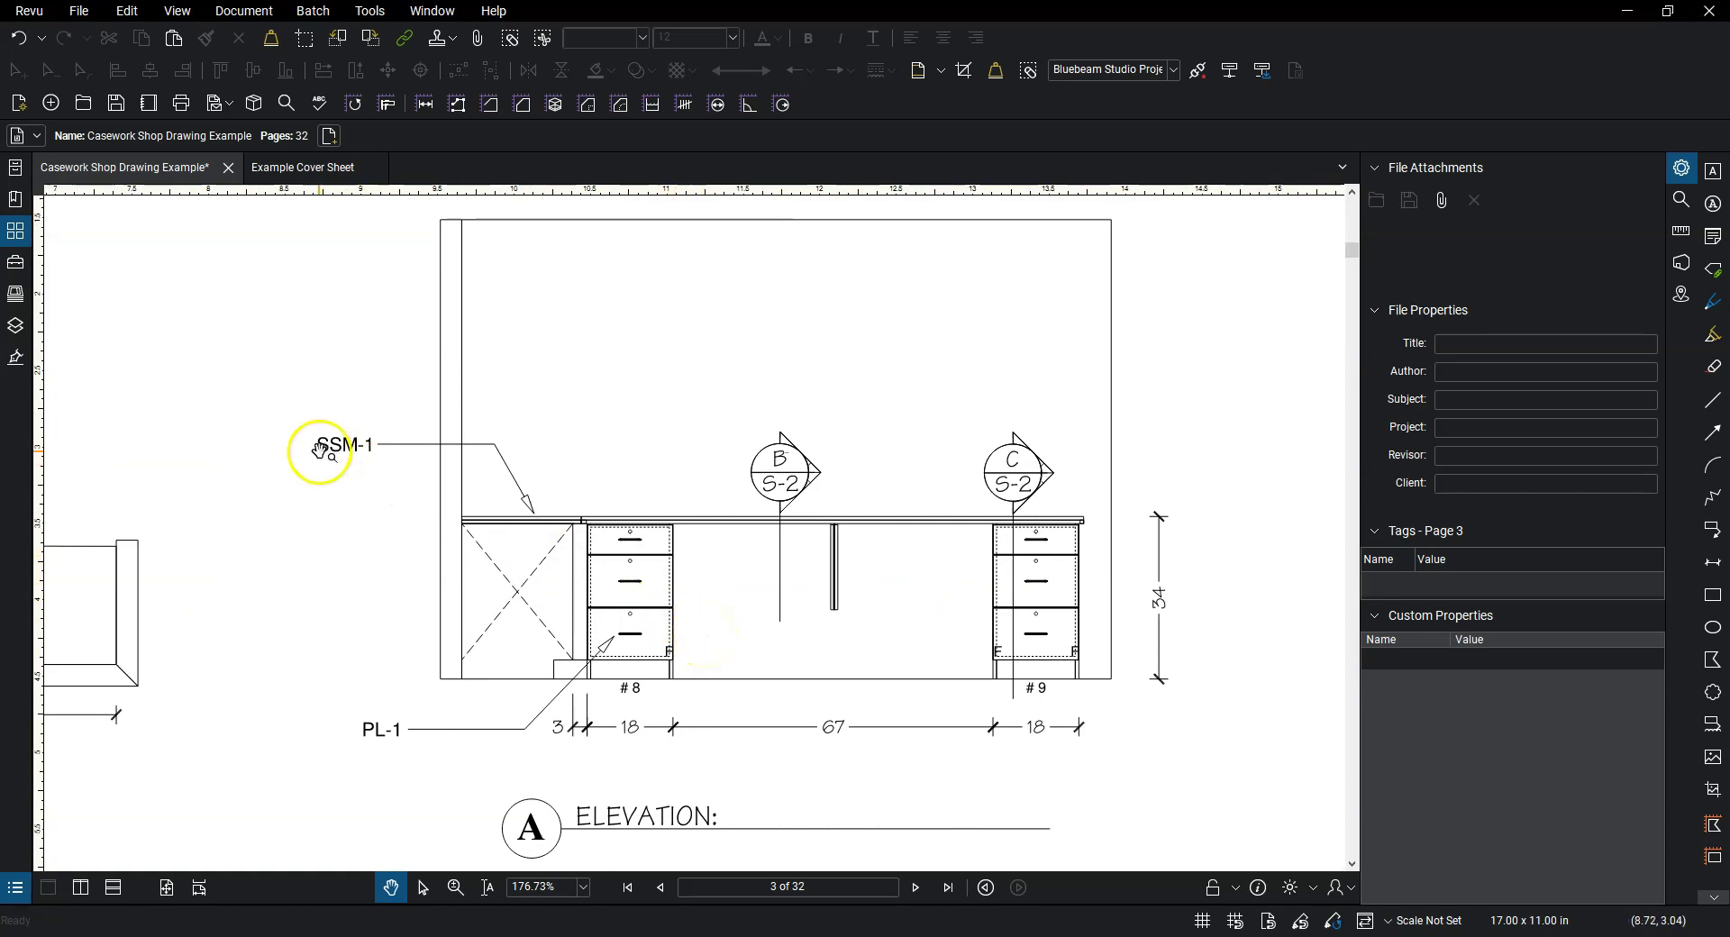
scroll(320, 451, "up", 1)
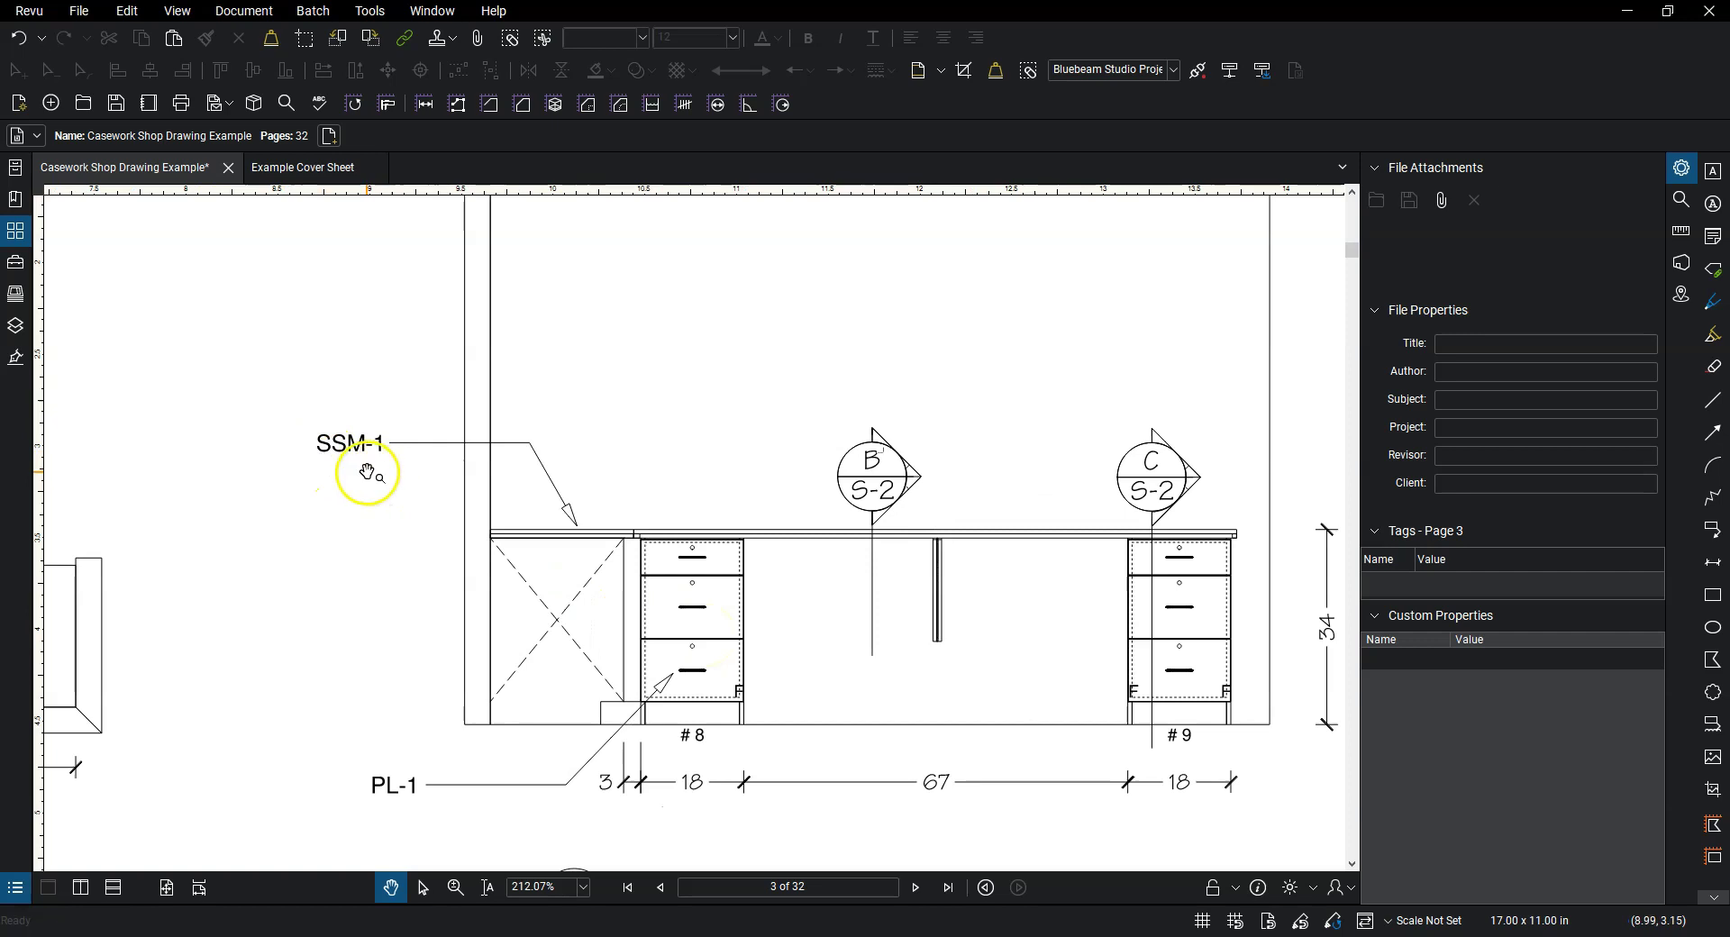
left_click_drag(340, 460, 365, 456)
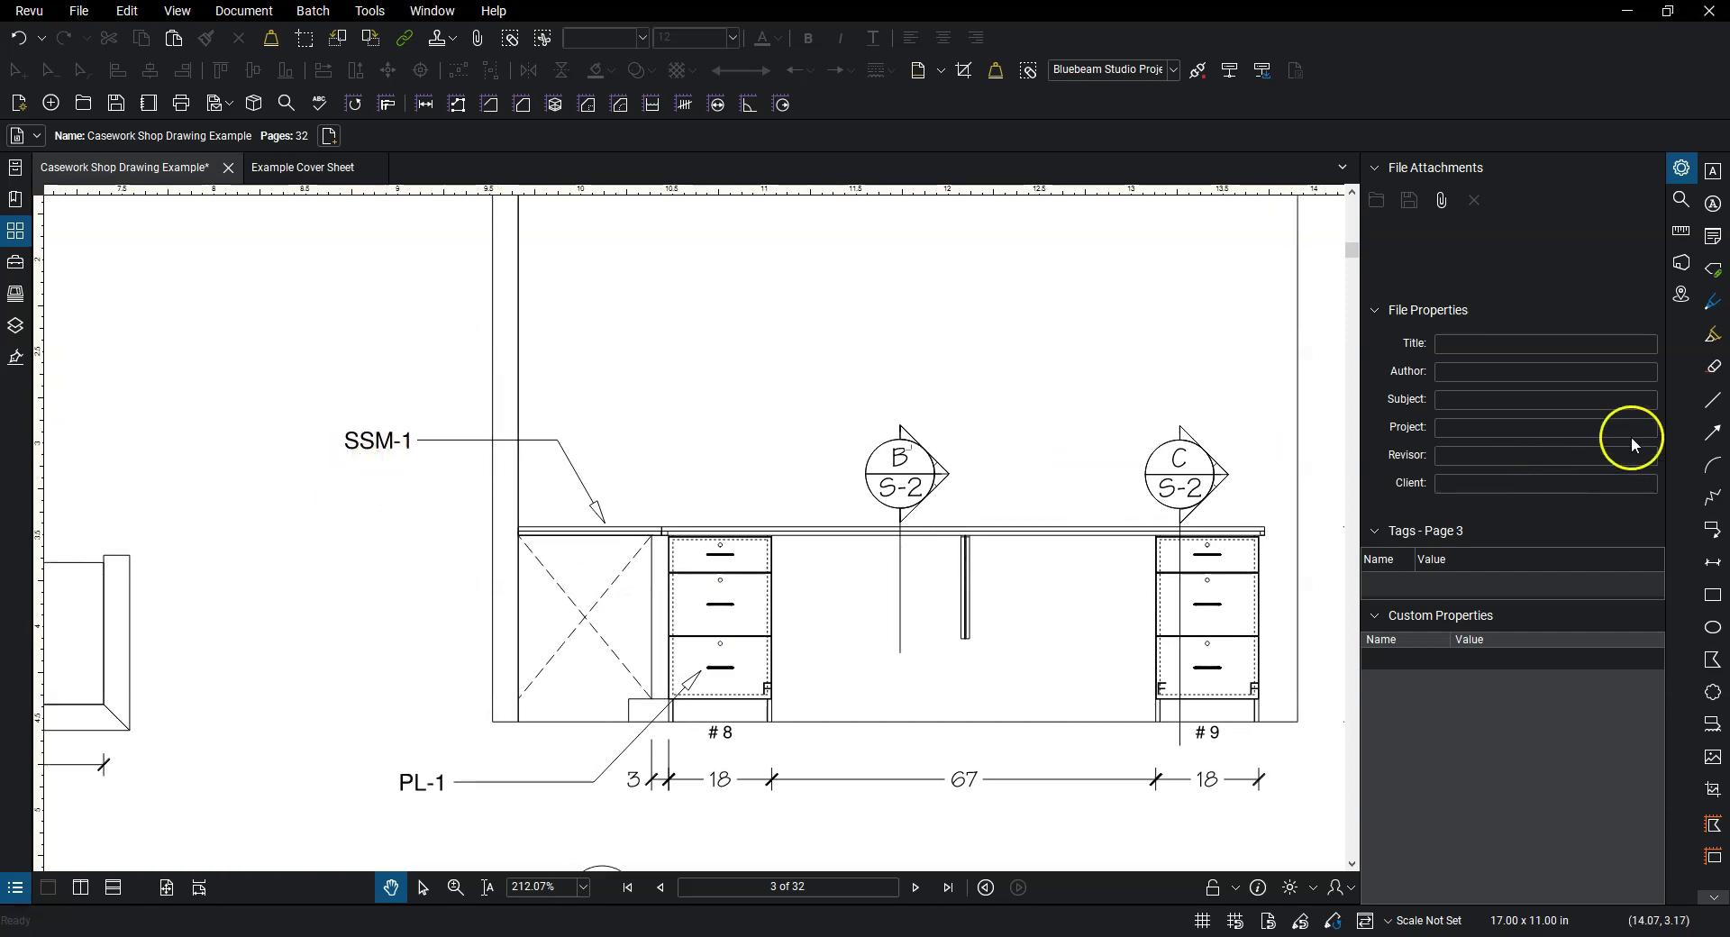
left_click(1713, 400)
left_click_drag(382, 444, 421, 453)
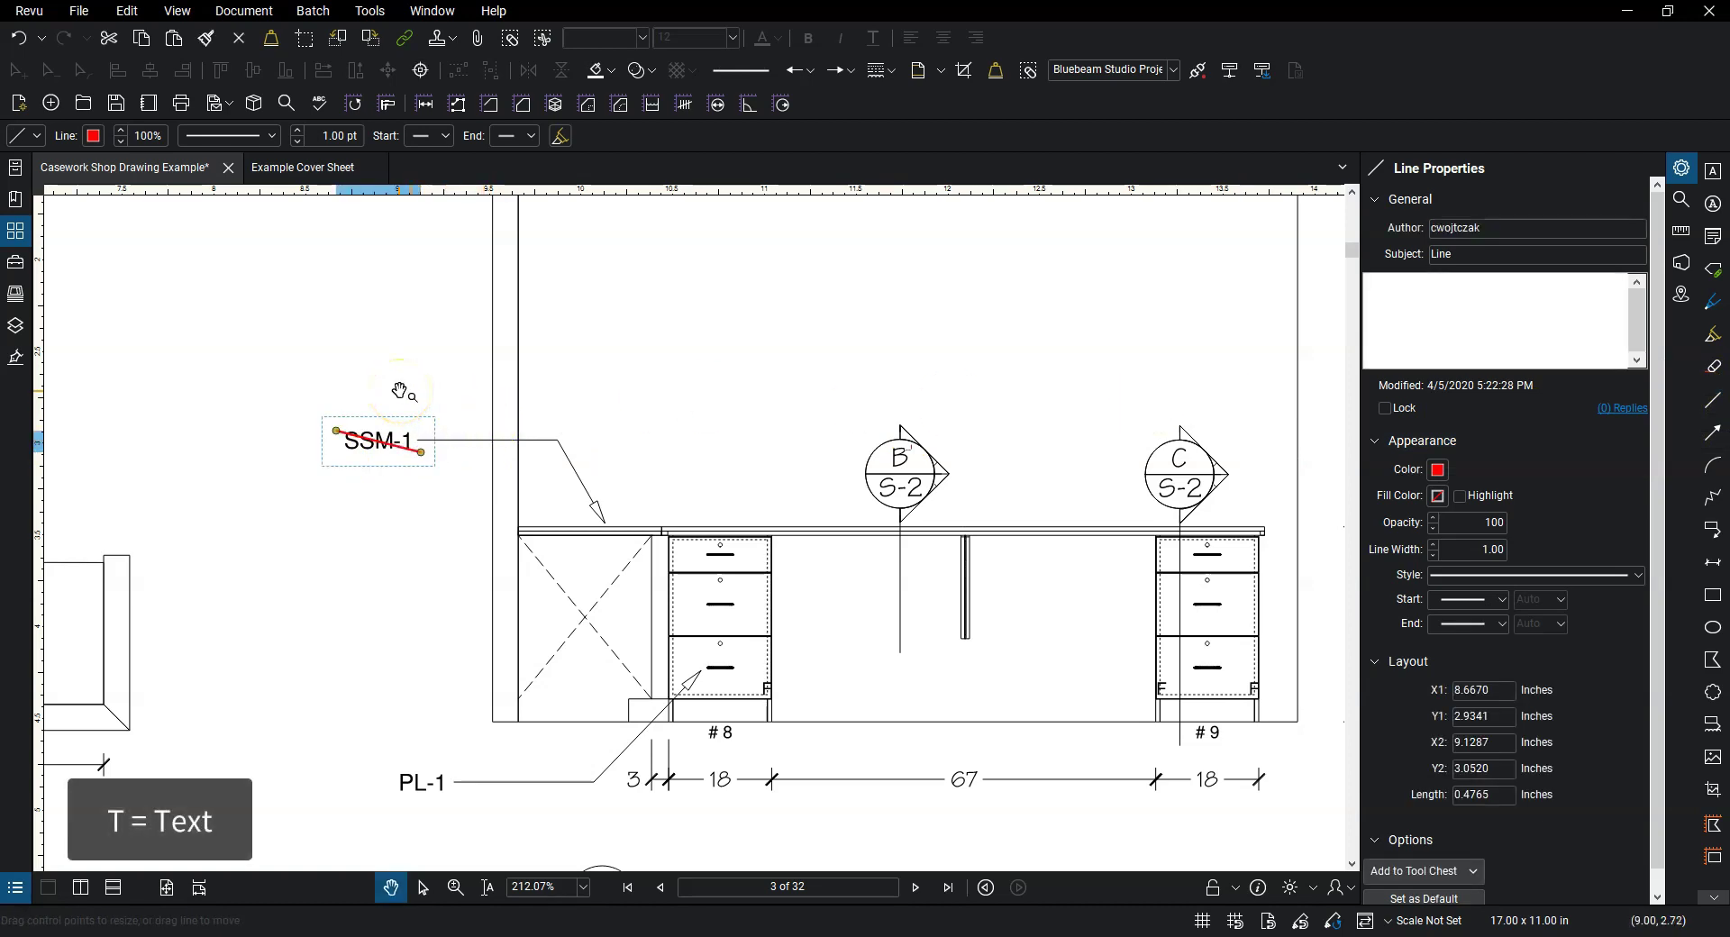
Add a red 'PLAM-2' text box positioned just above SSM-1.
key("t")
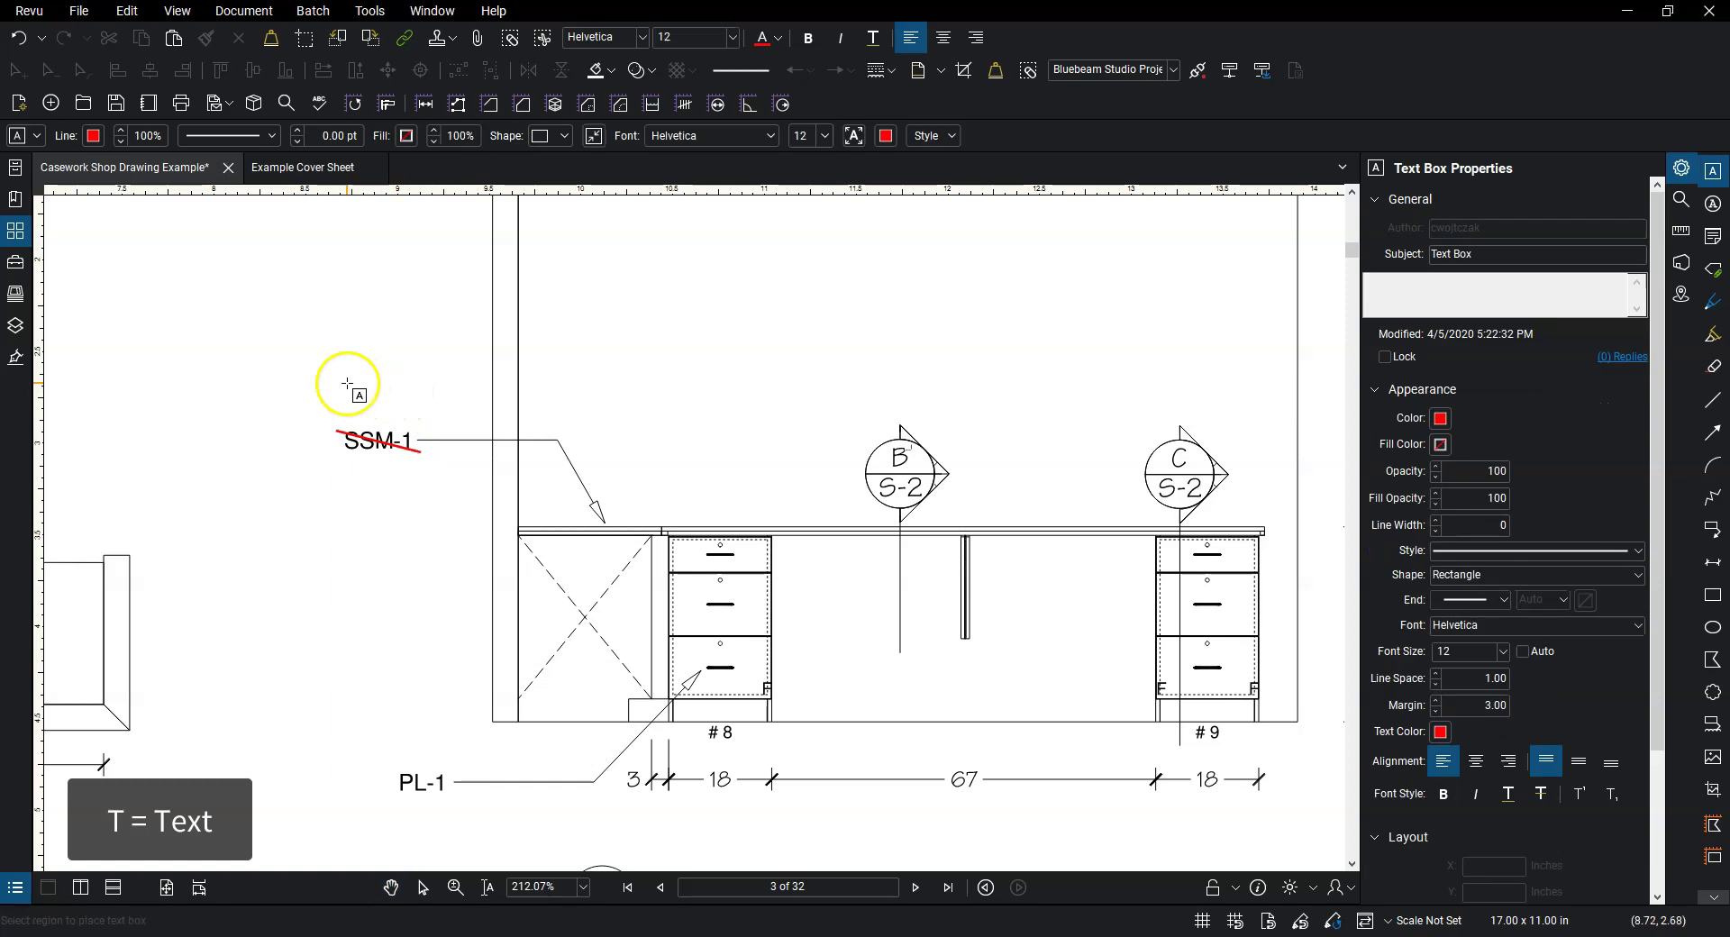
left_click_drag(335, 366, 466, 432)
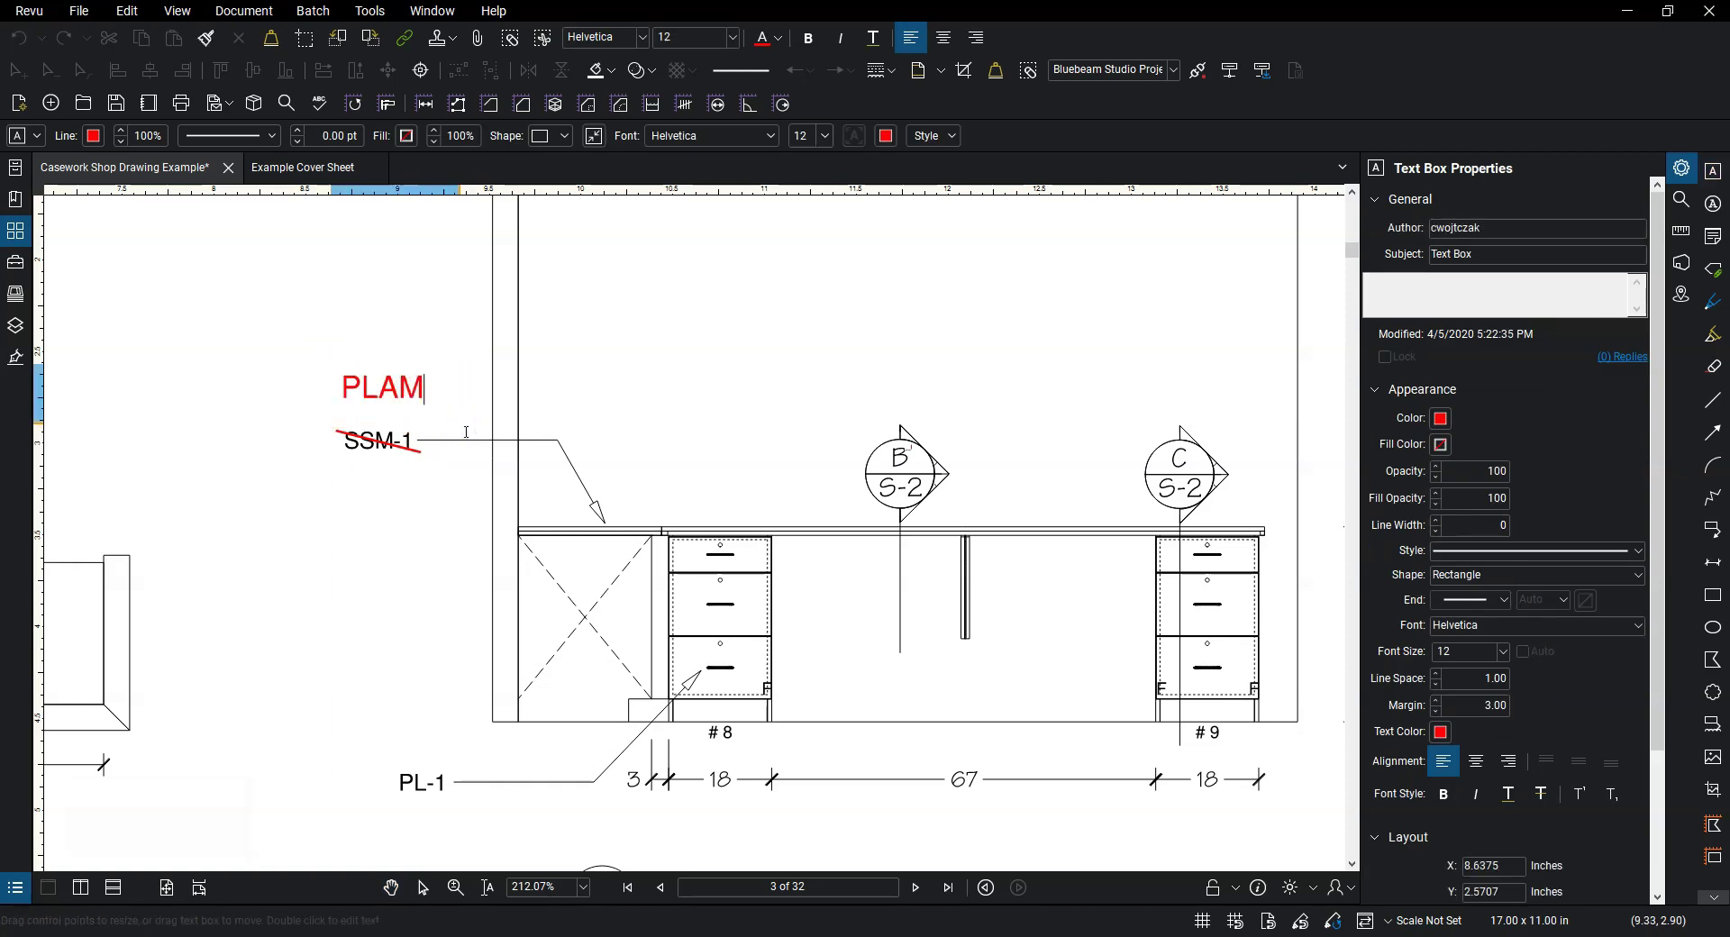
type("PLAM-2")
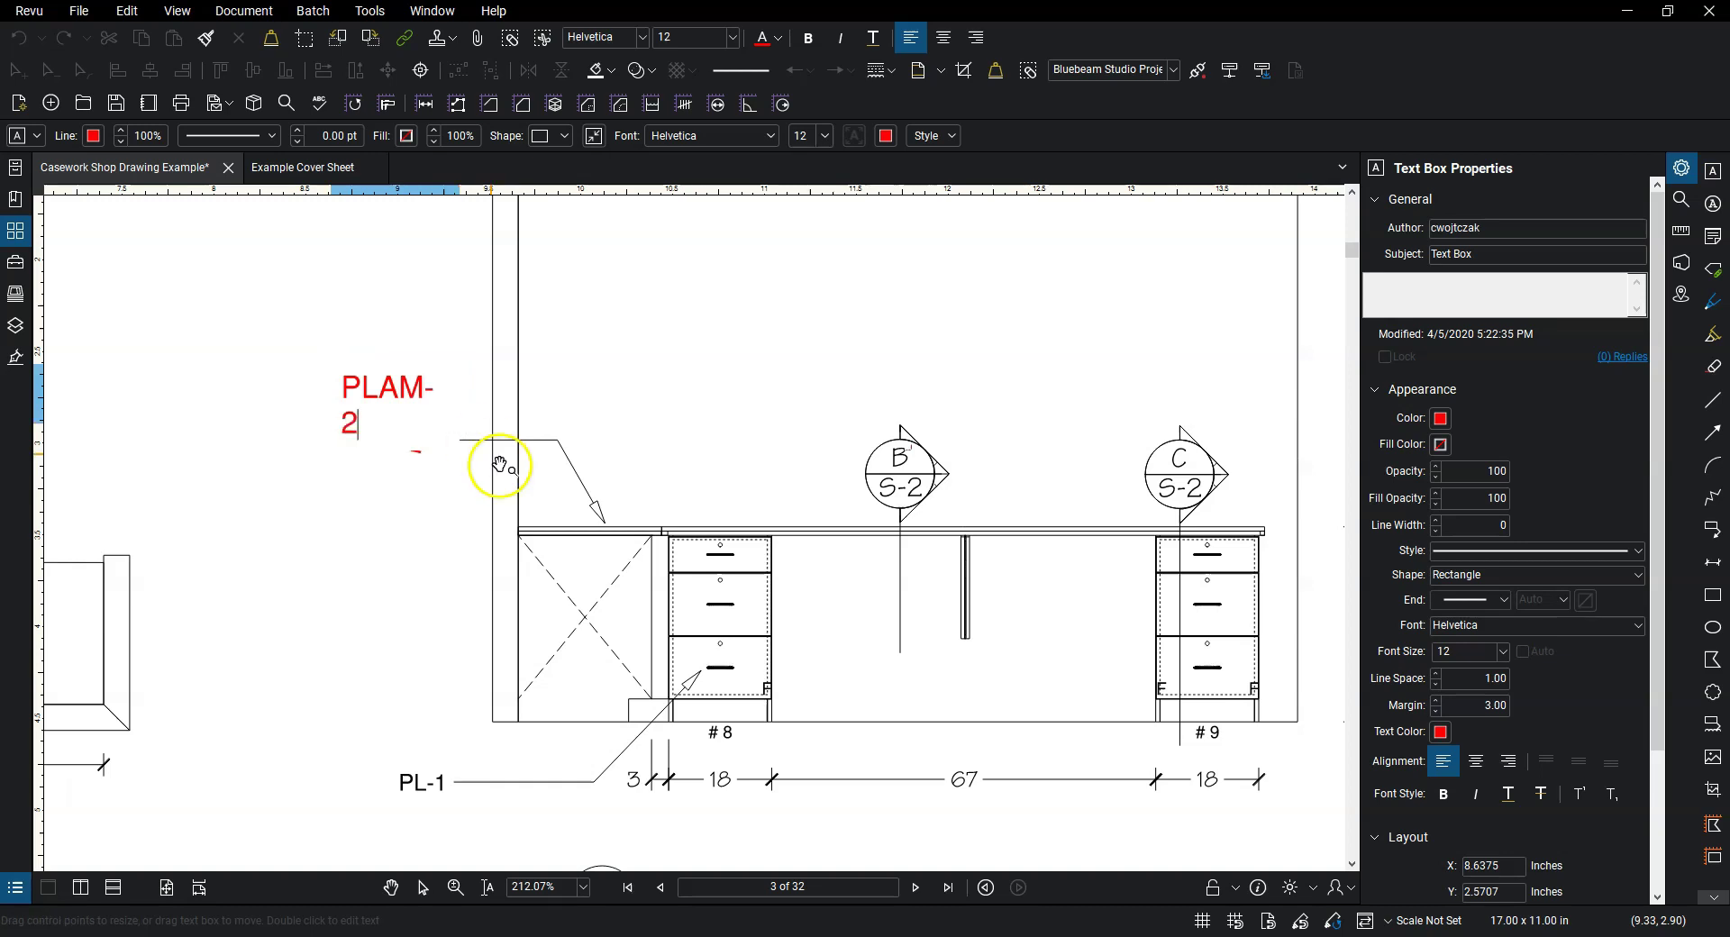
left_click(622, 401)
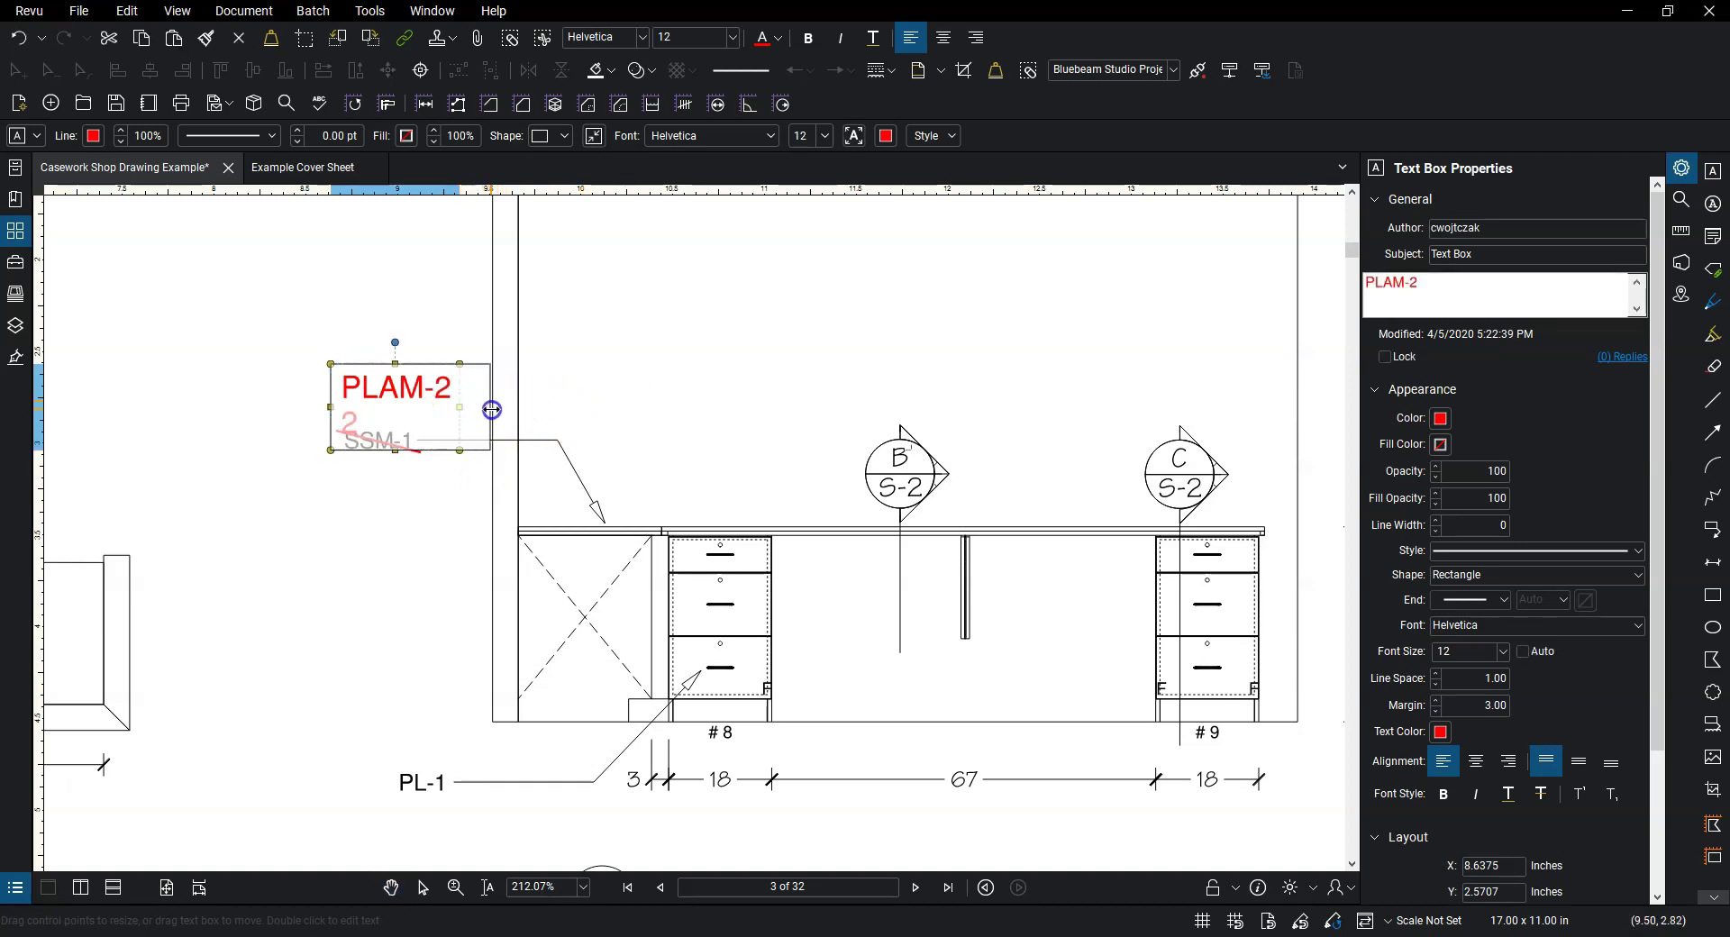
left_click_drag(418, 390, 397, 407)
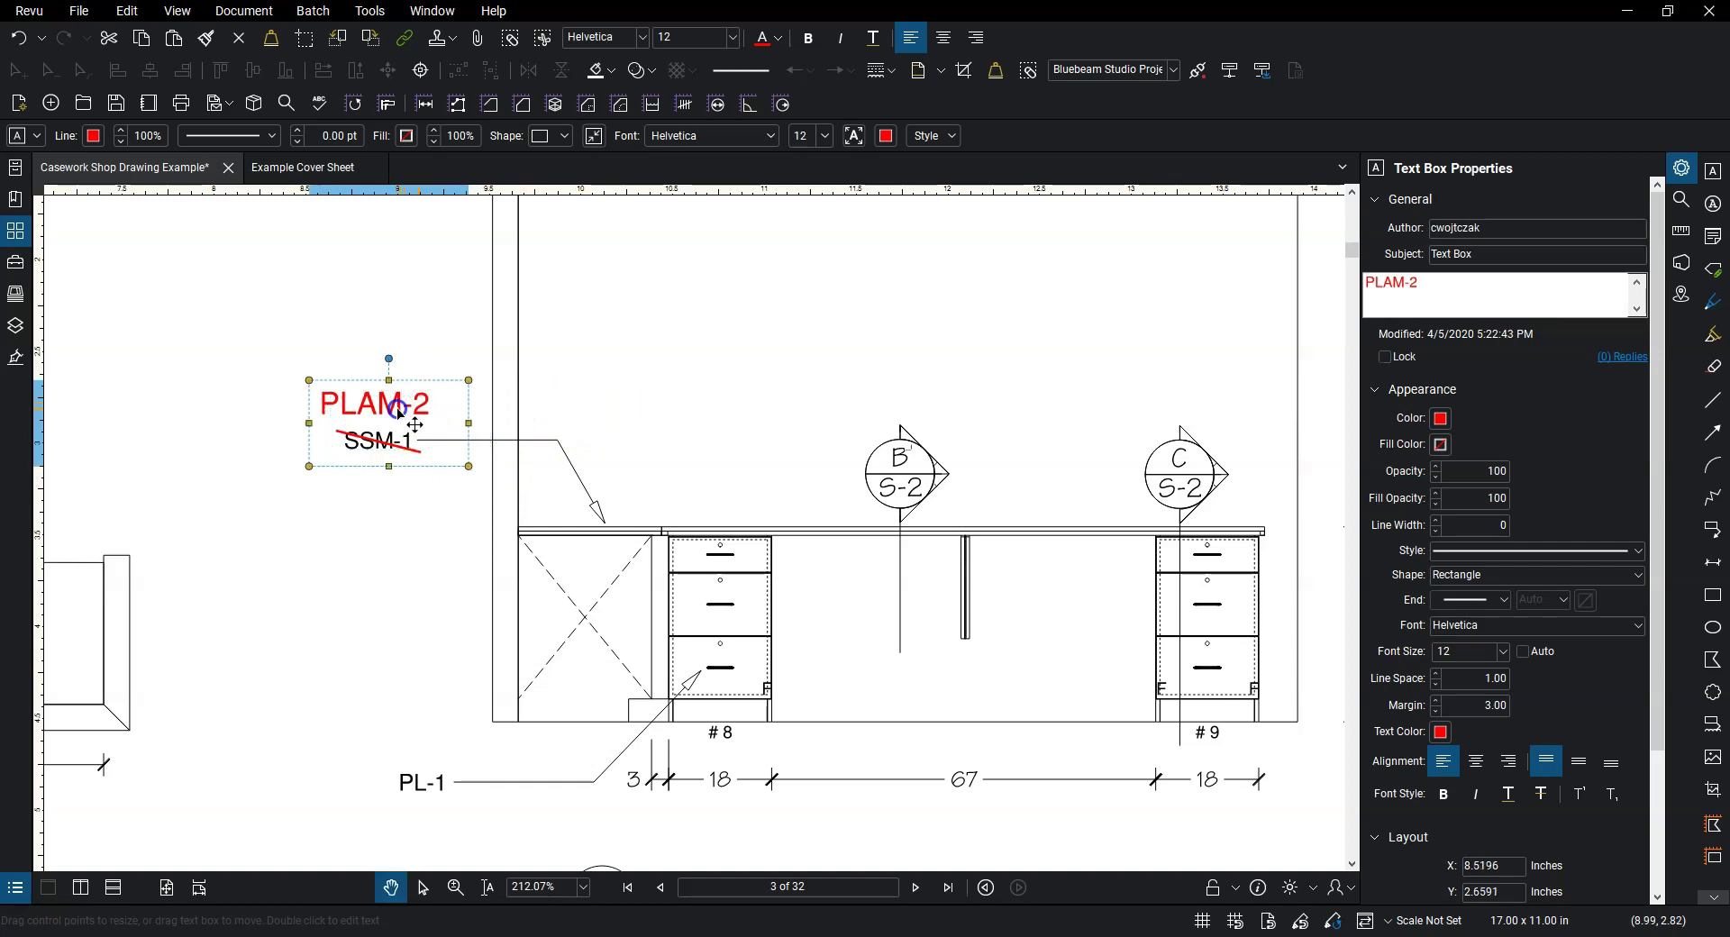
Draw a red revision cloud around the PLAM-2 note and struck SSM-1 label.
left_click(1716, 693)
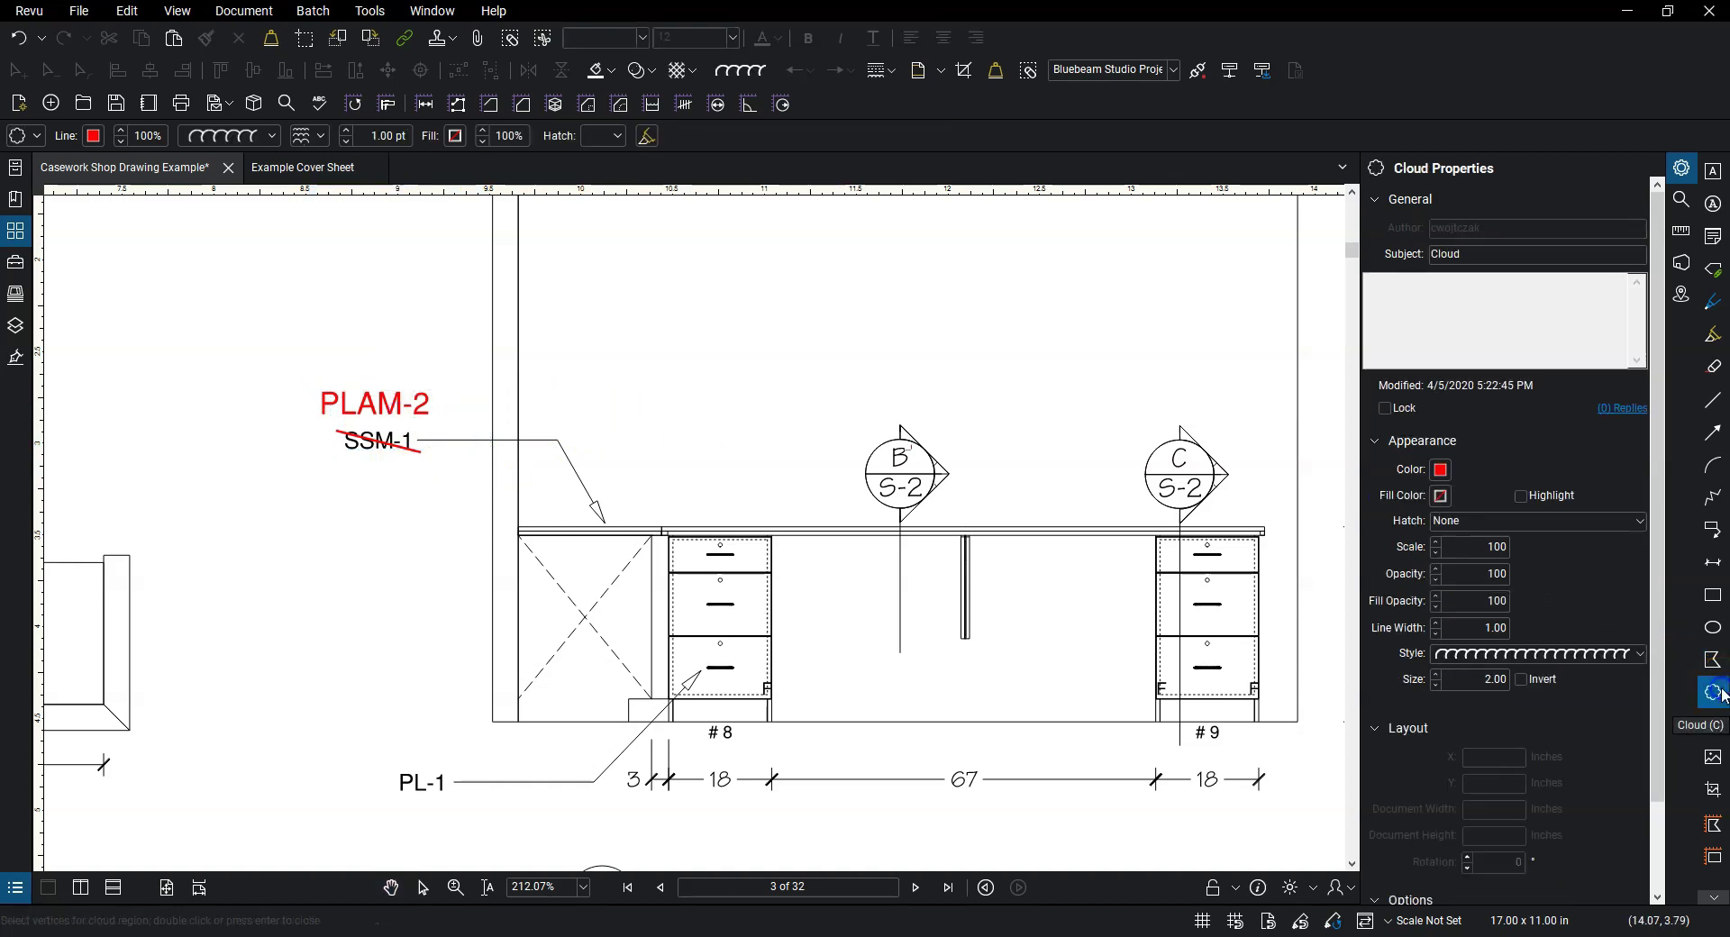
left_click_drag(286, 372, 455, 452)
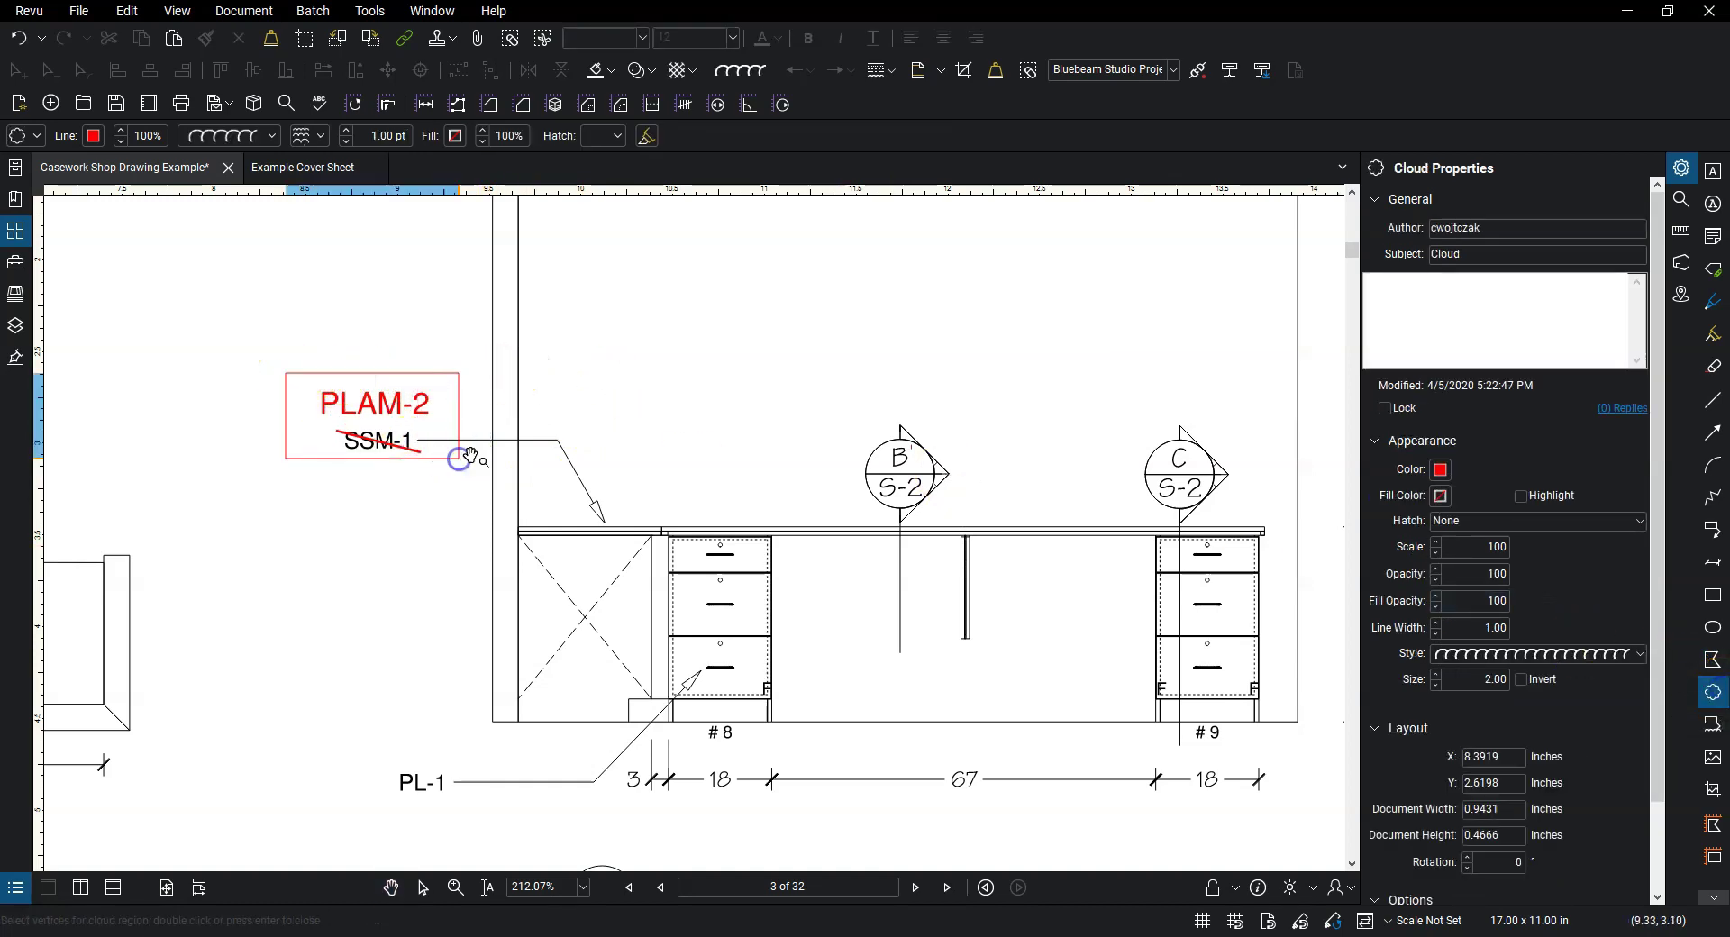
left_click(688, 341)
Zoom and pan elevation A to bring cabinet #9 near the view centre.
scroll(702, 437, "down", 1)
scroll(703, 437, "down", 3)
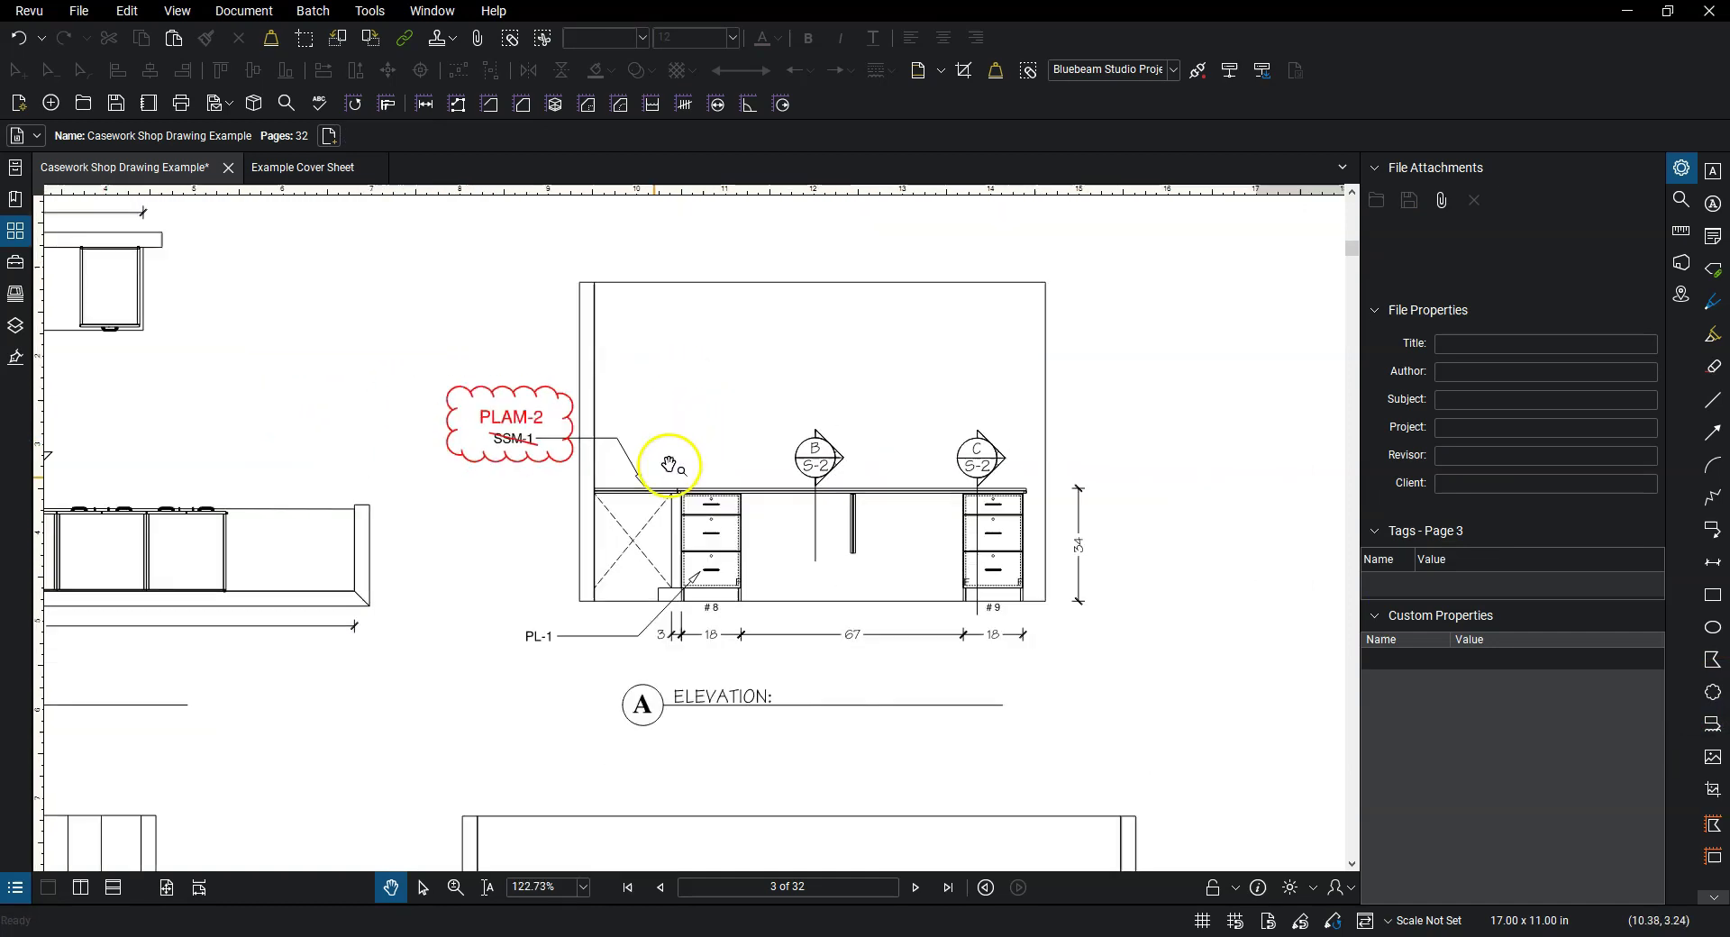
left_click_drag(599, 505, 878, 485)
scroll(1031, 494, "up", 2)
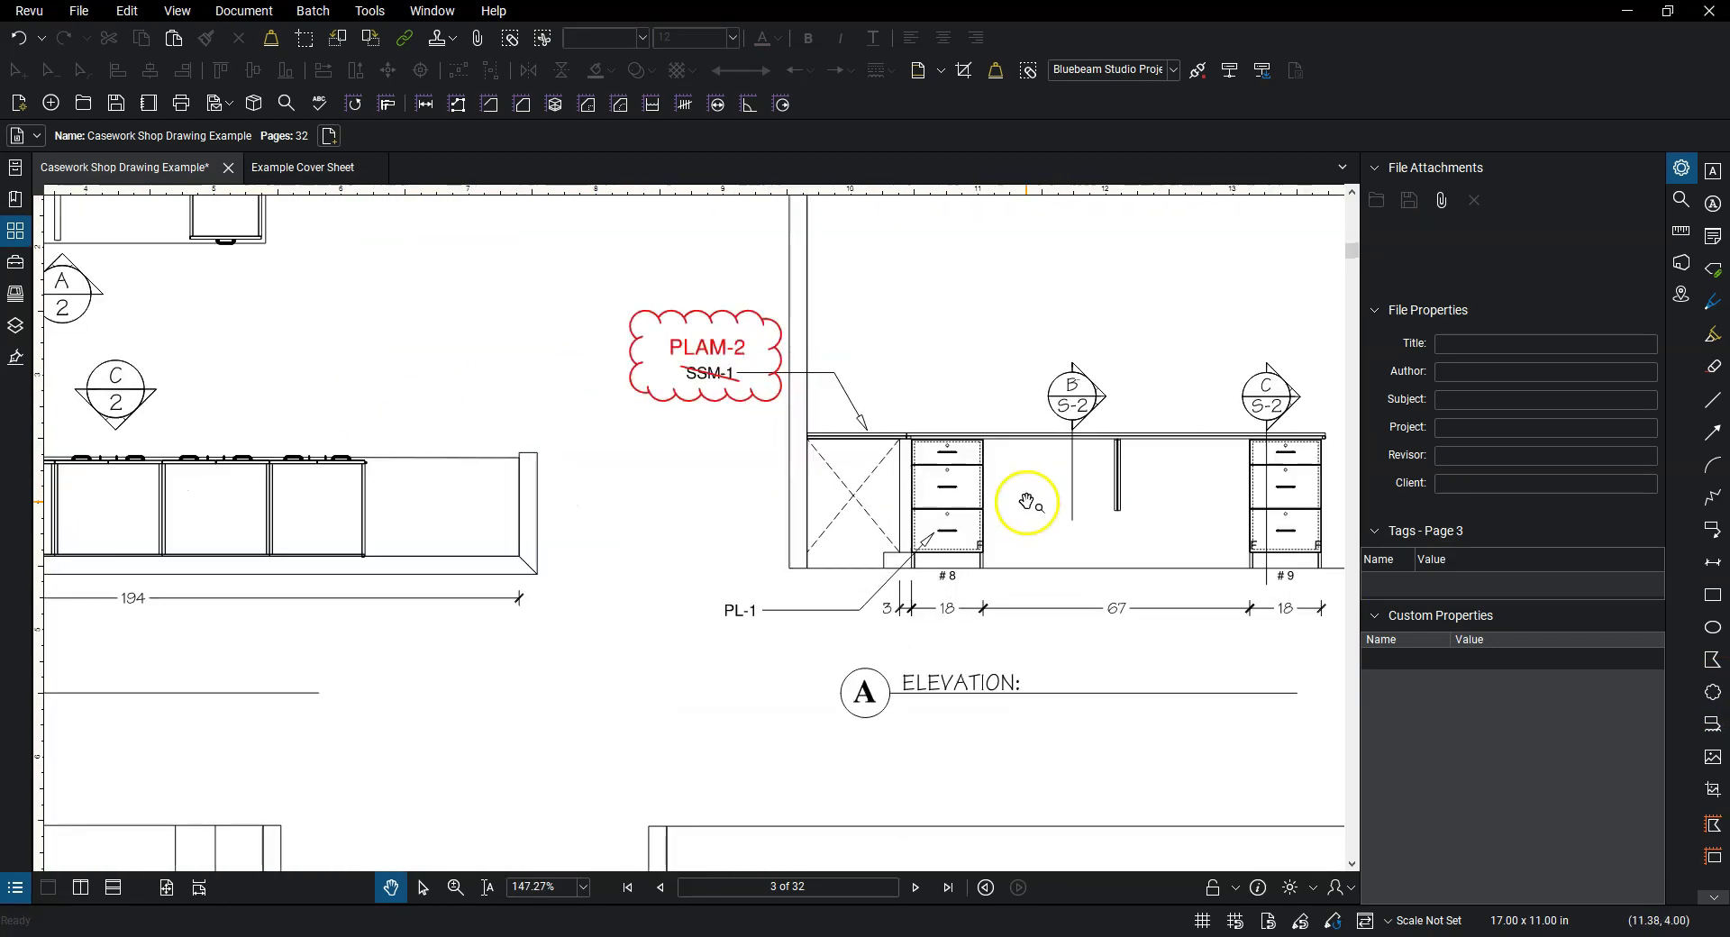
left_click_drag(1030, 495, 726, 567)
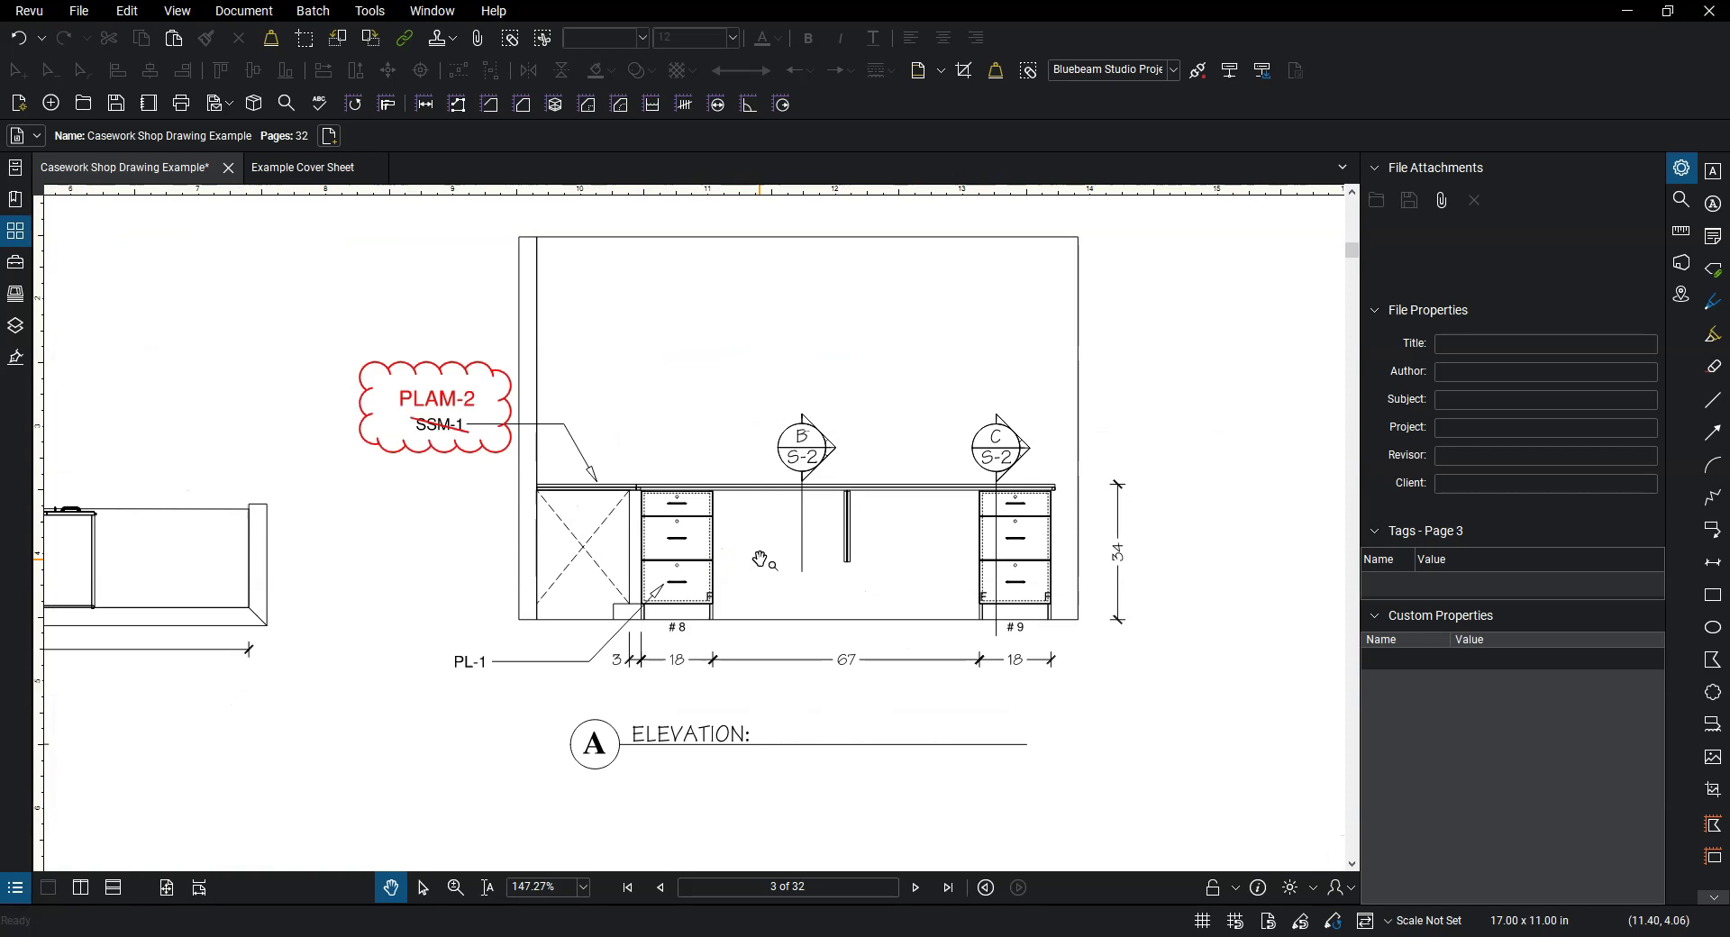
scroll(759, 565, "up", 2)
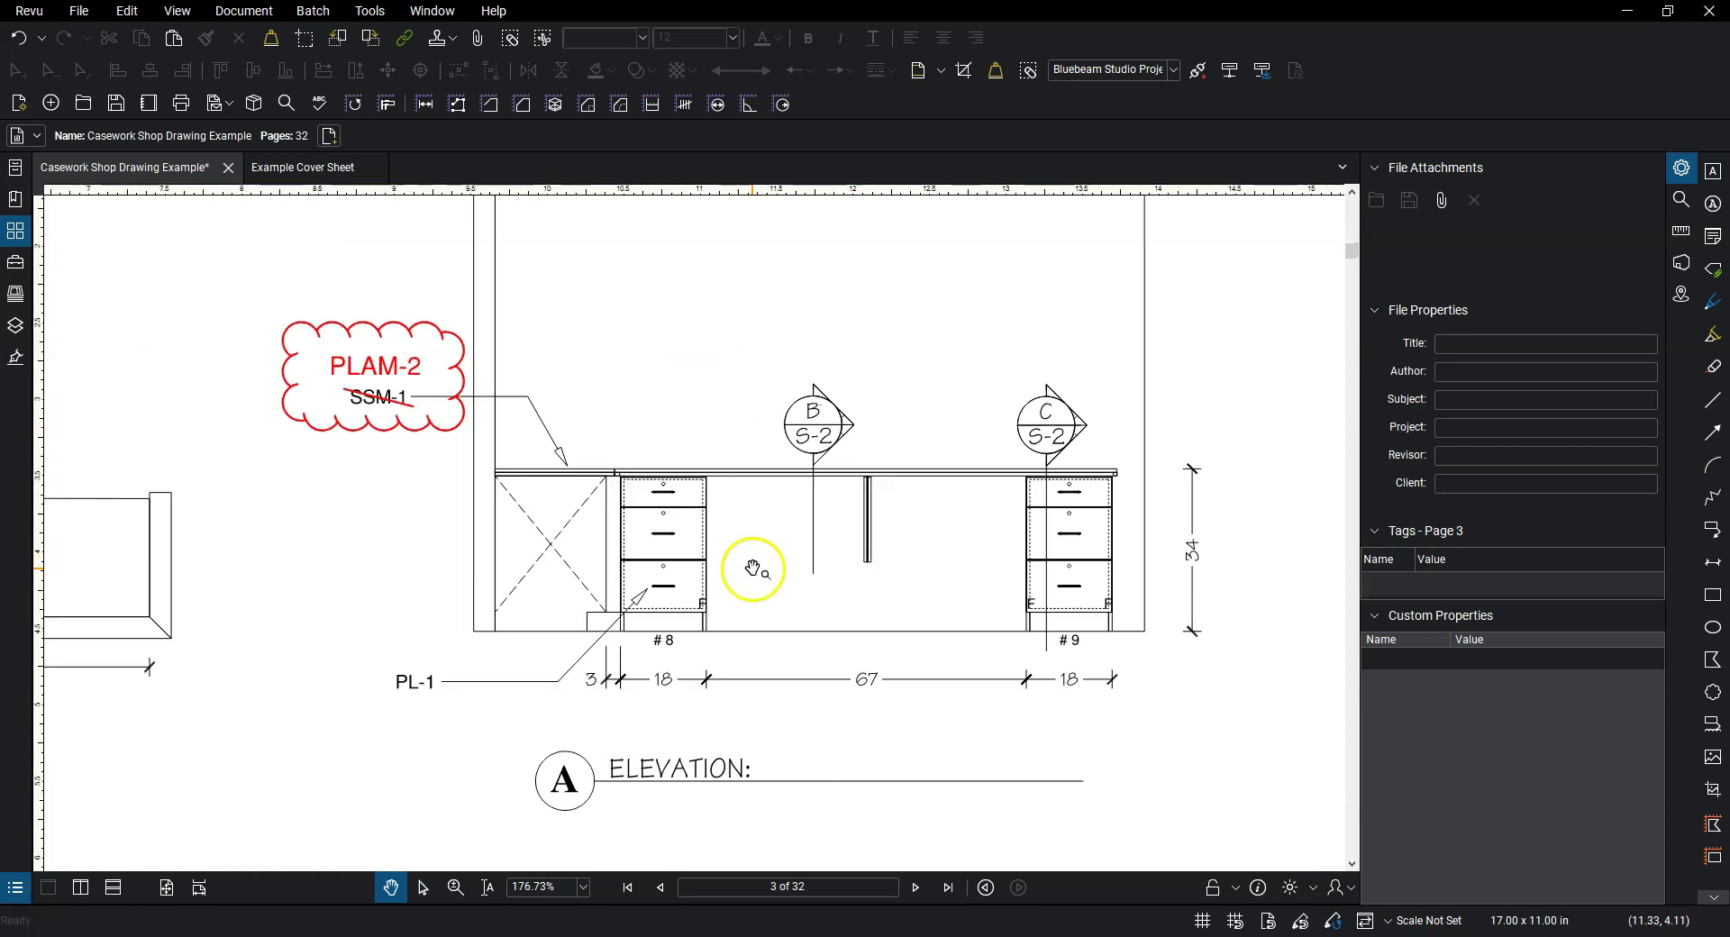
left_click_drag(758, 572, 600, 613)
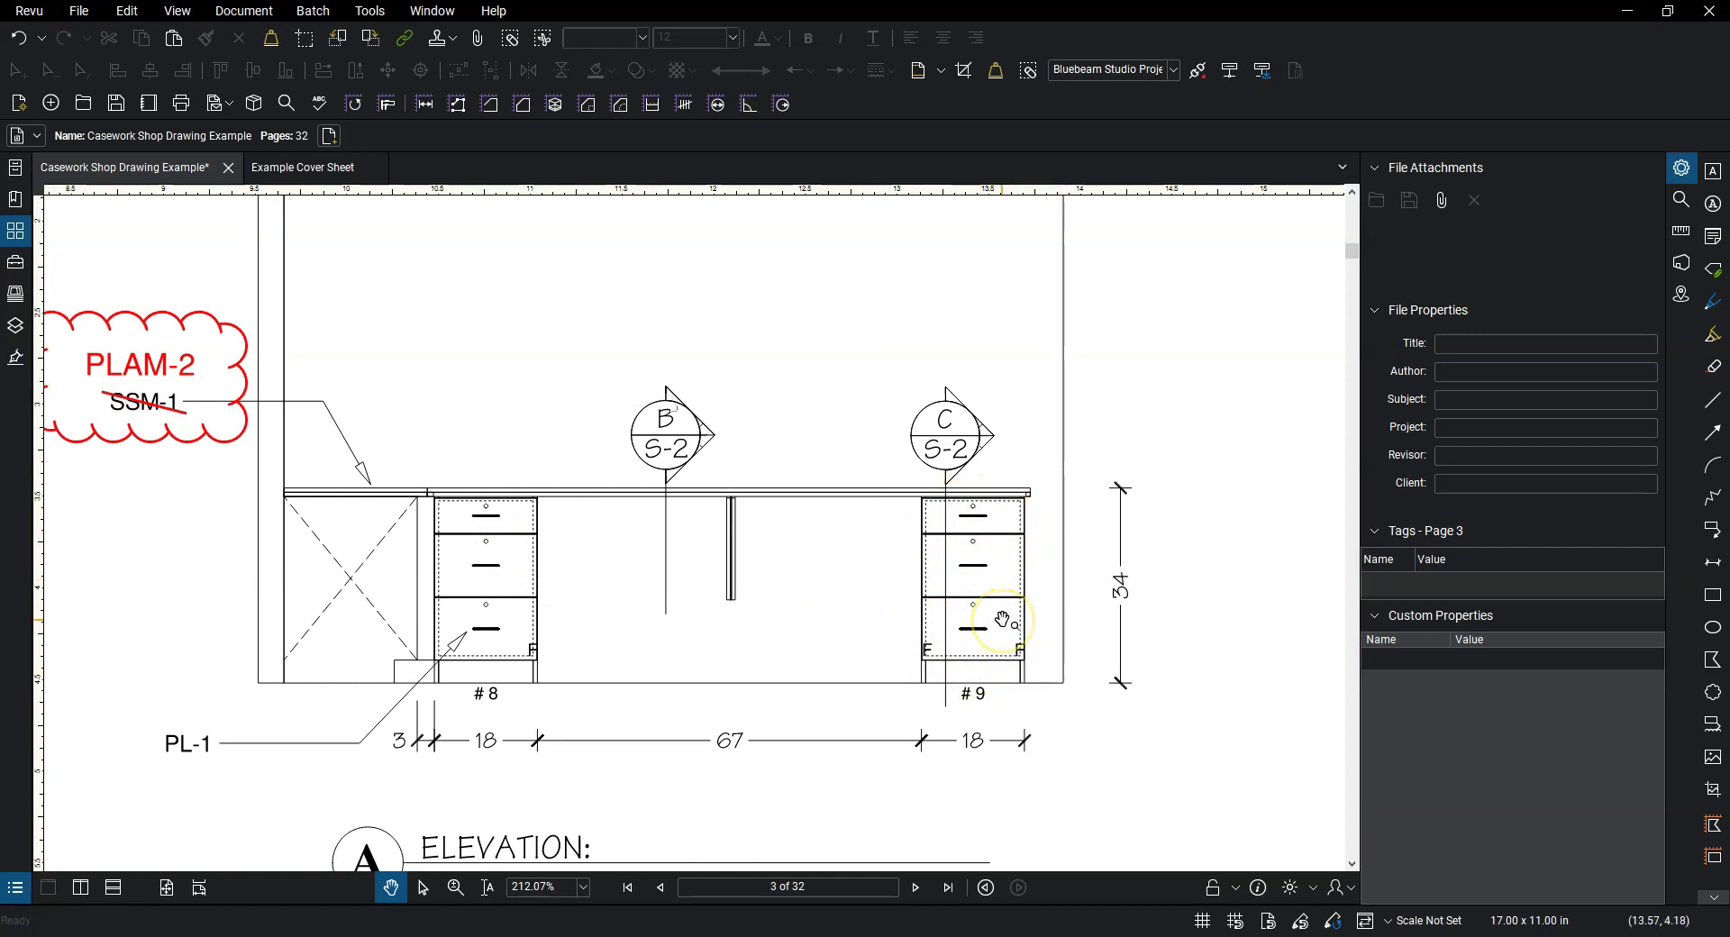
left_click_drag(986, 598, 880, 605)
Snapshot cabinet #9 and paste the copy into empty space right of elevation A.
key("g")
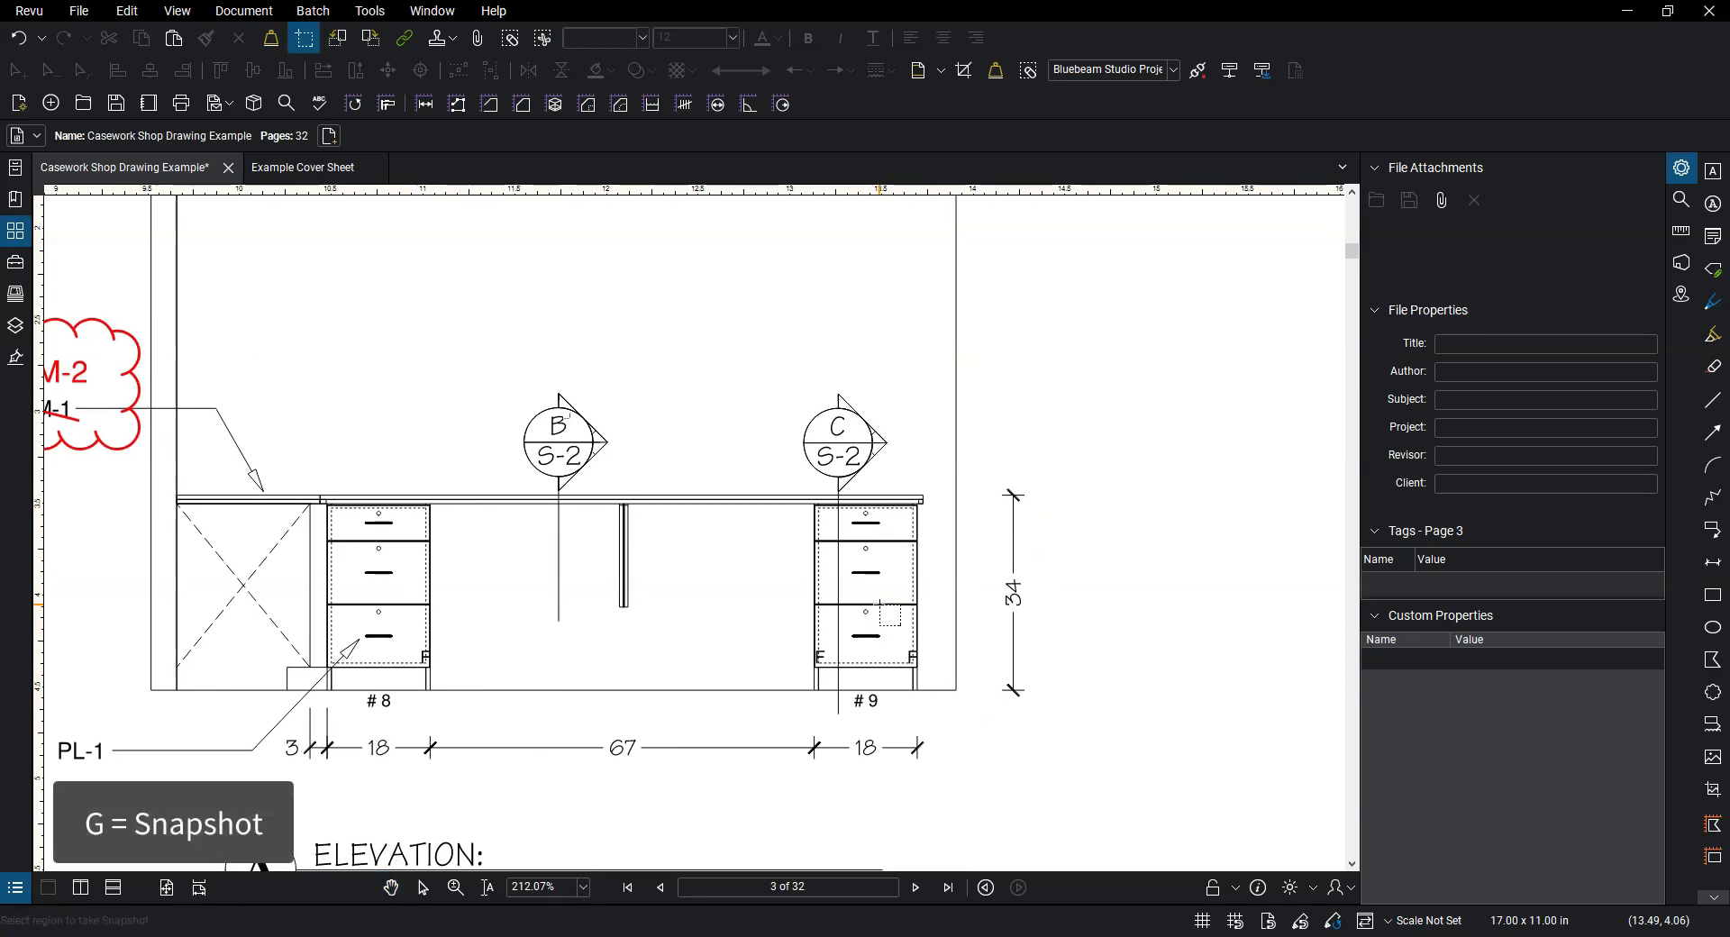
left_click_drag(811, 503, 923, 692)
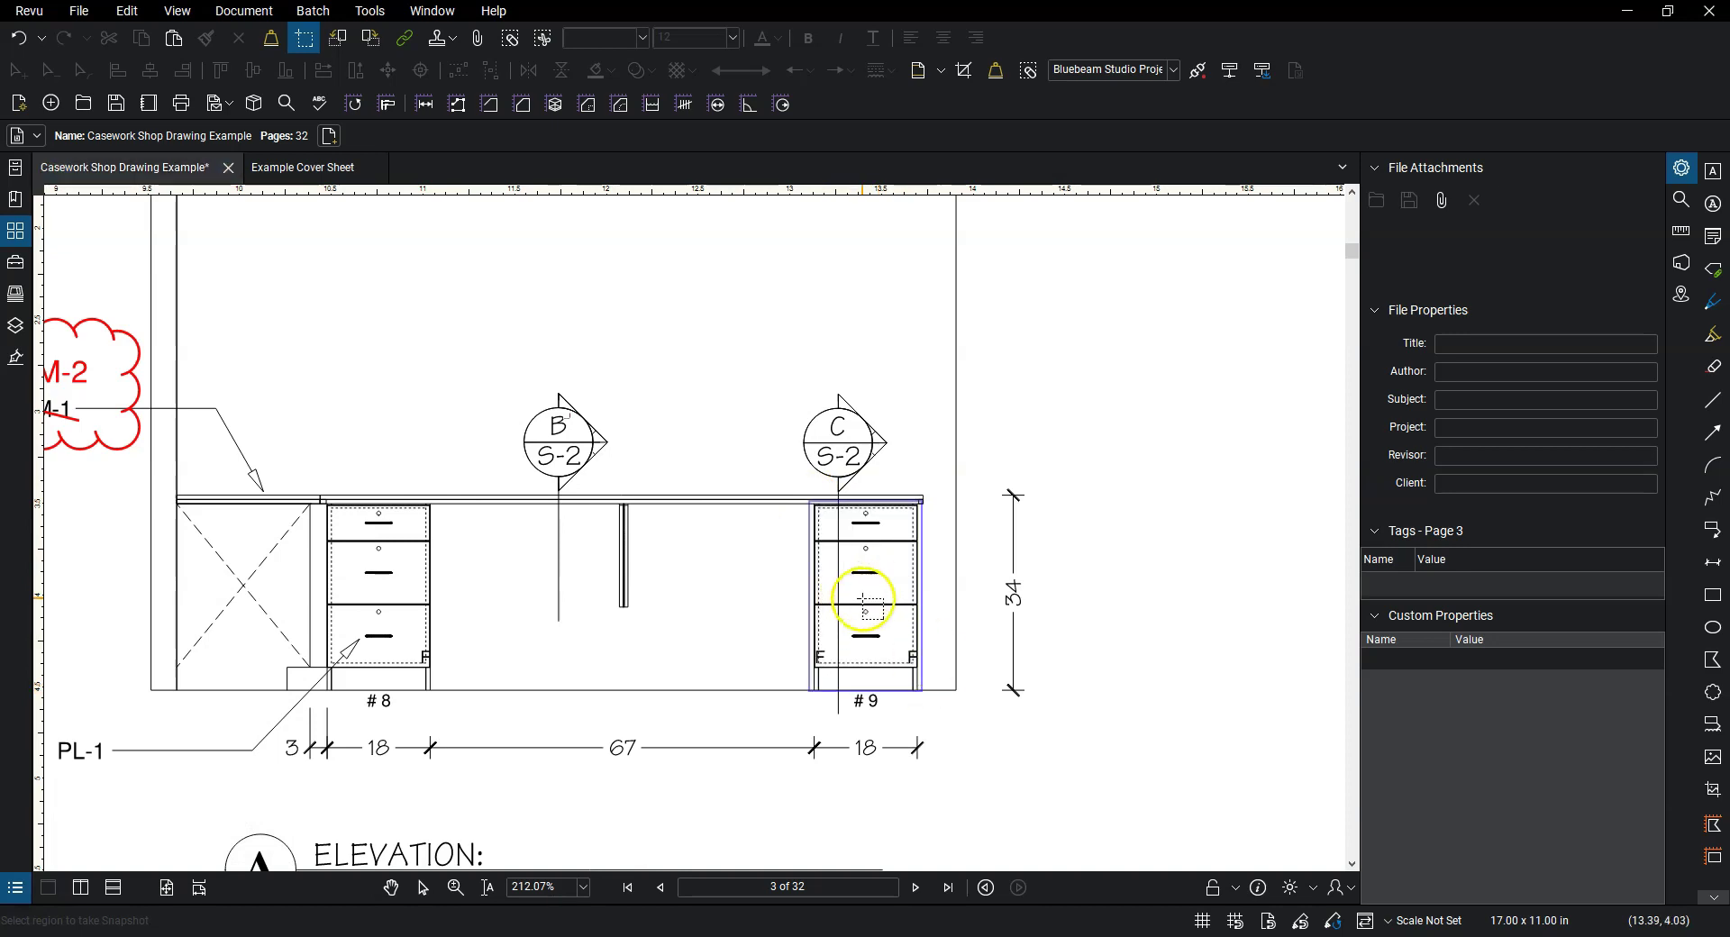
key("ctrl+v")
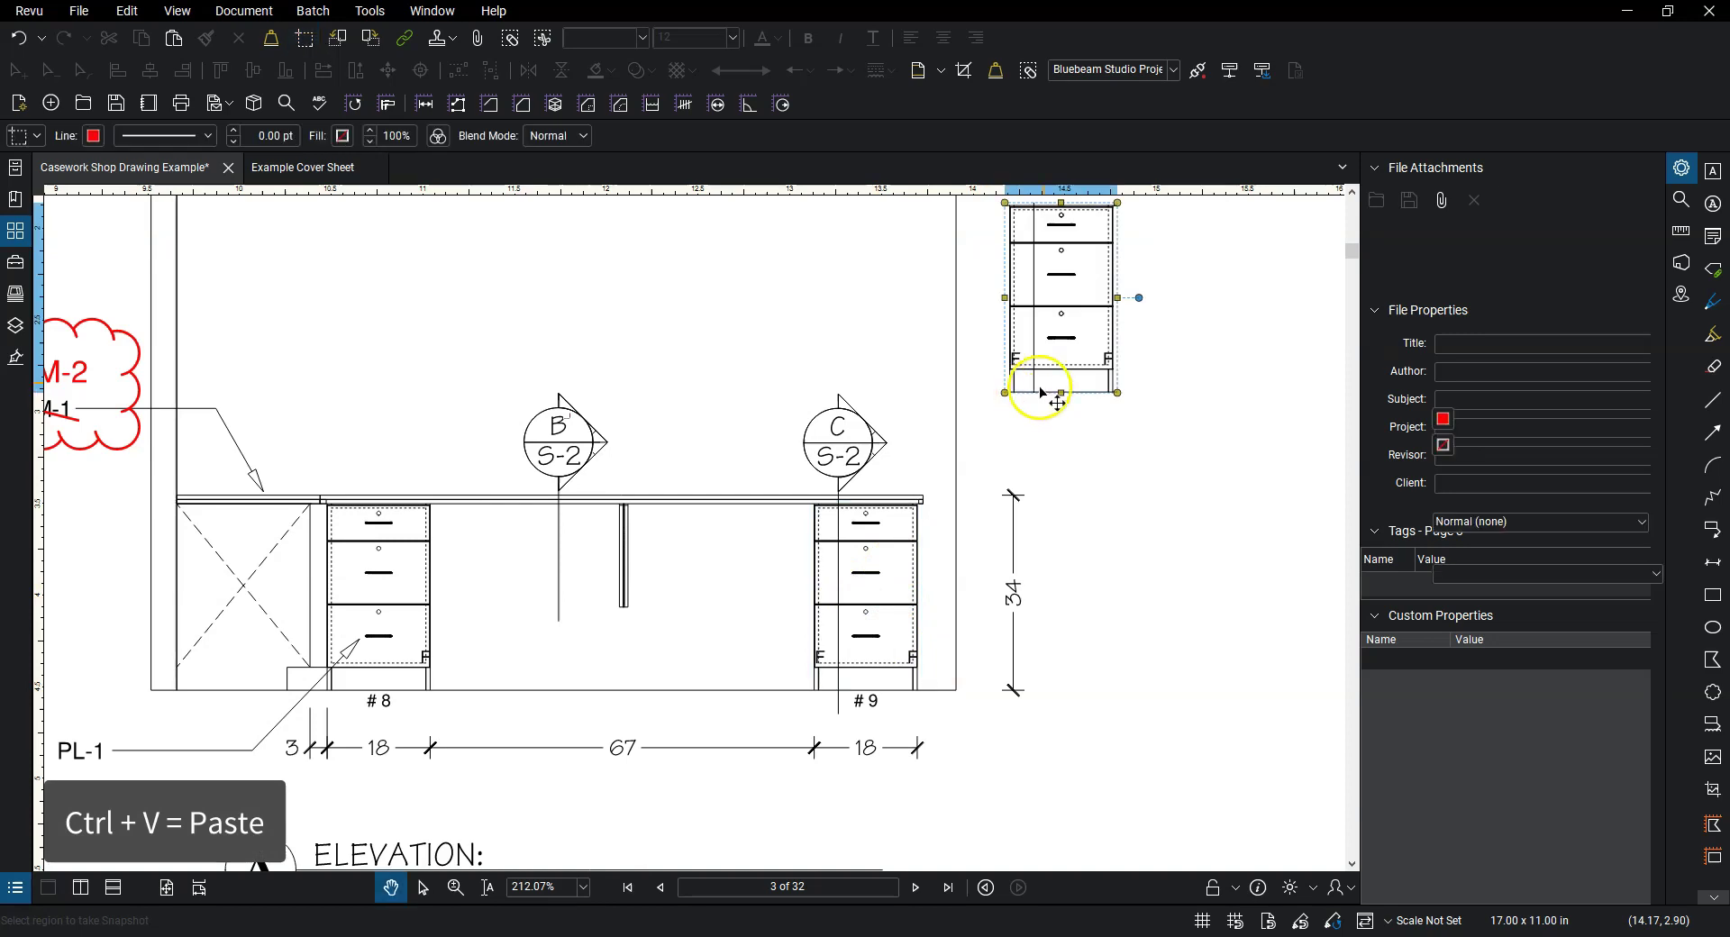
left_click_drag(1040, 392, 1135, 481)
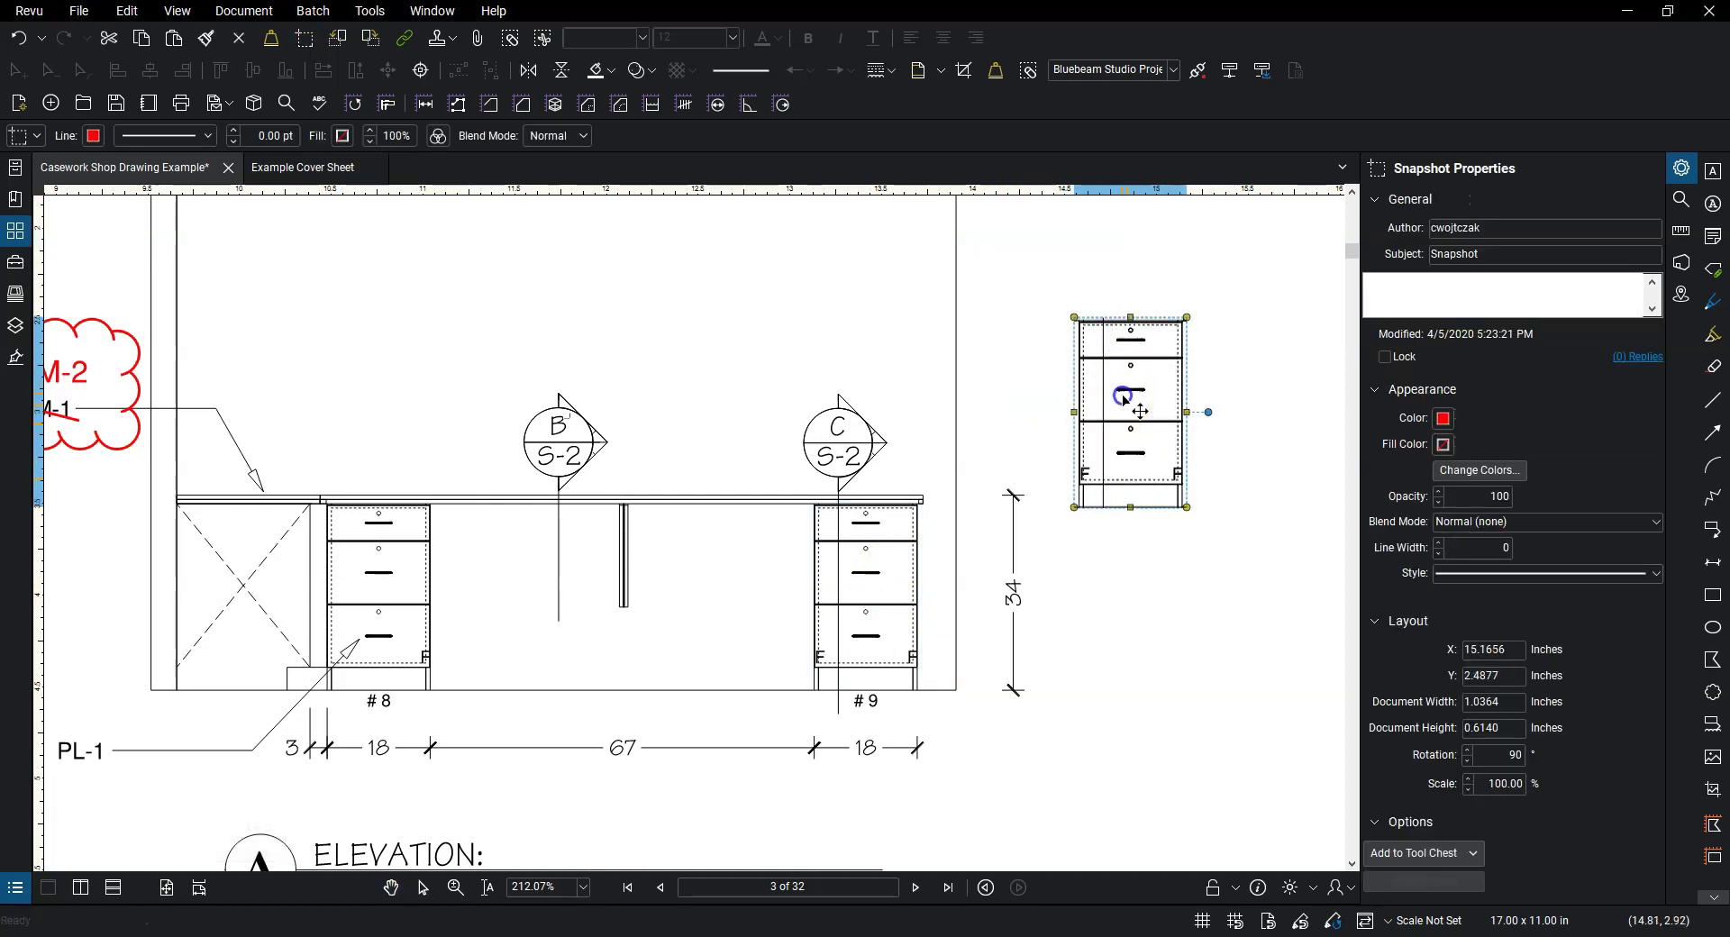
left_click_drag(1139, 411, 1159, 445)
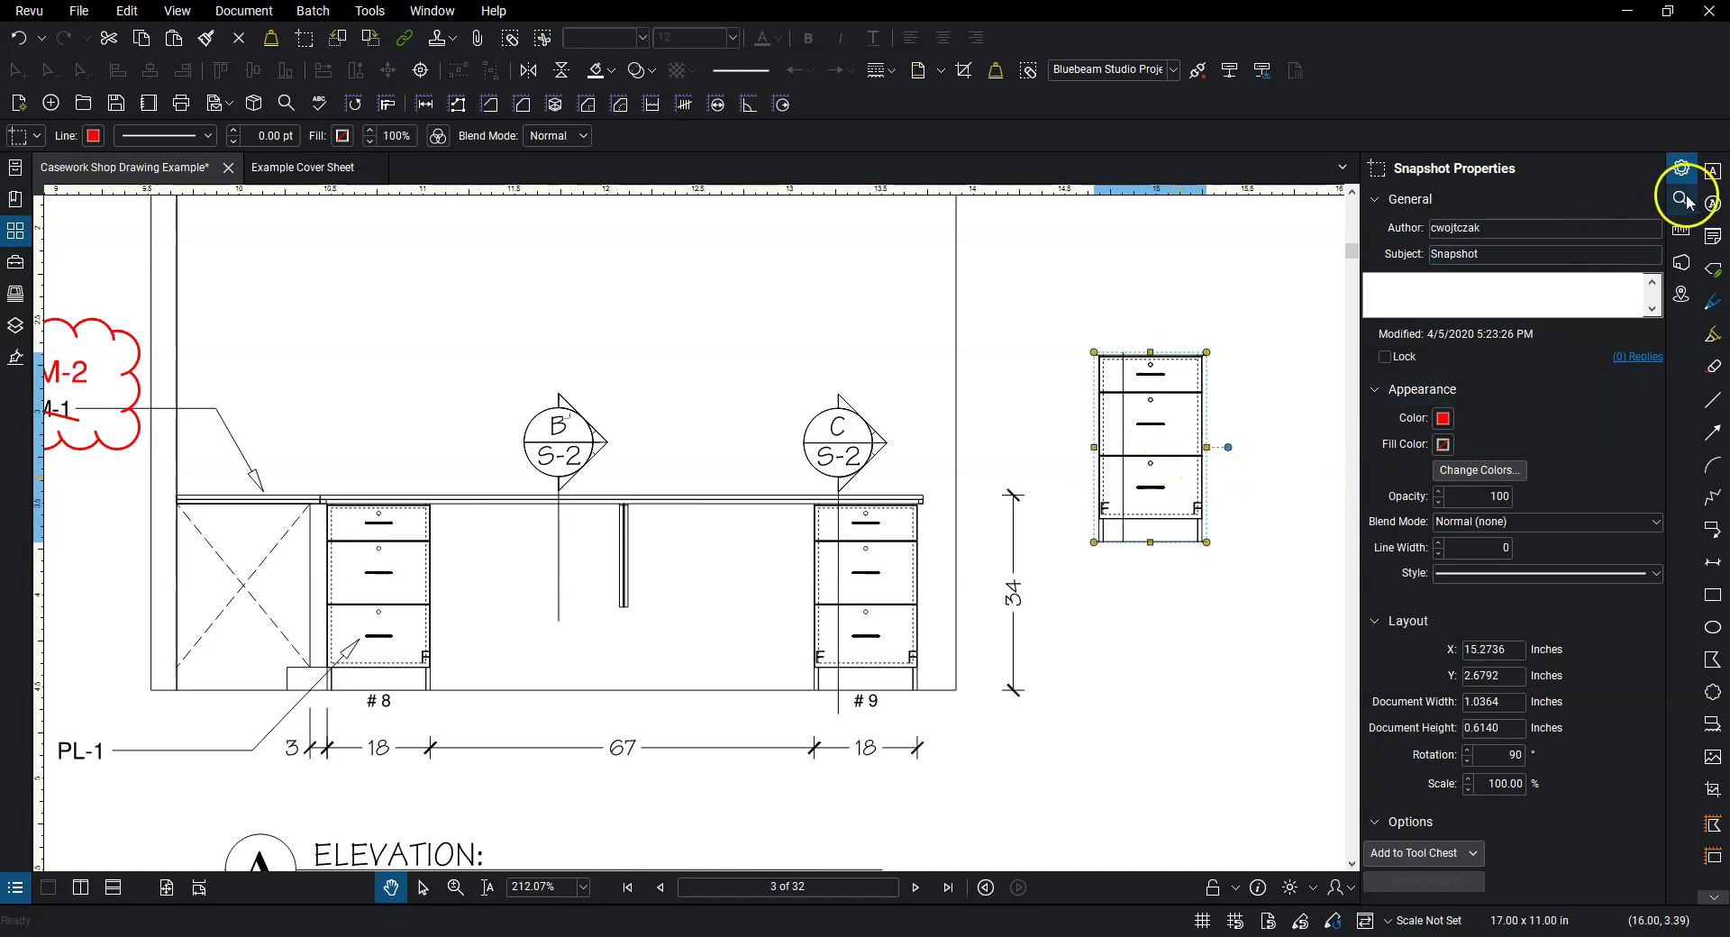
Change the pasted snapshot's colours so black source linework becomes red.
left_click(1477, 472)
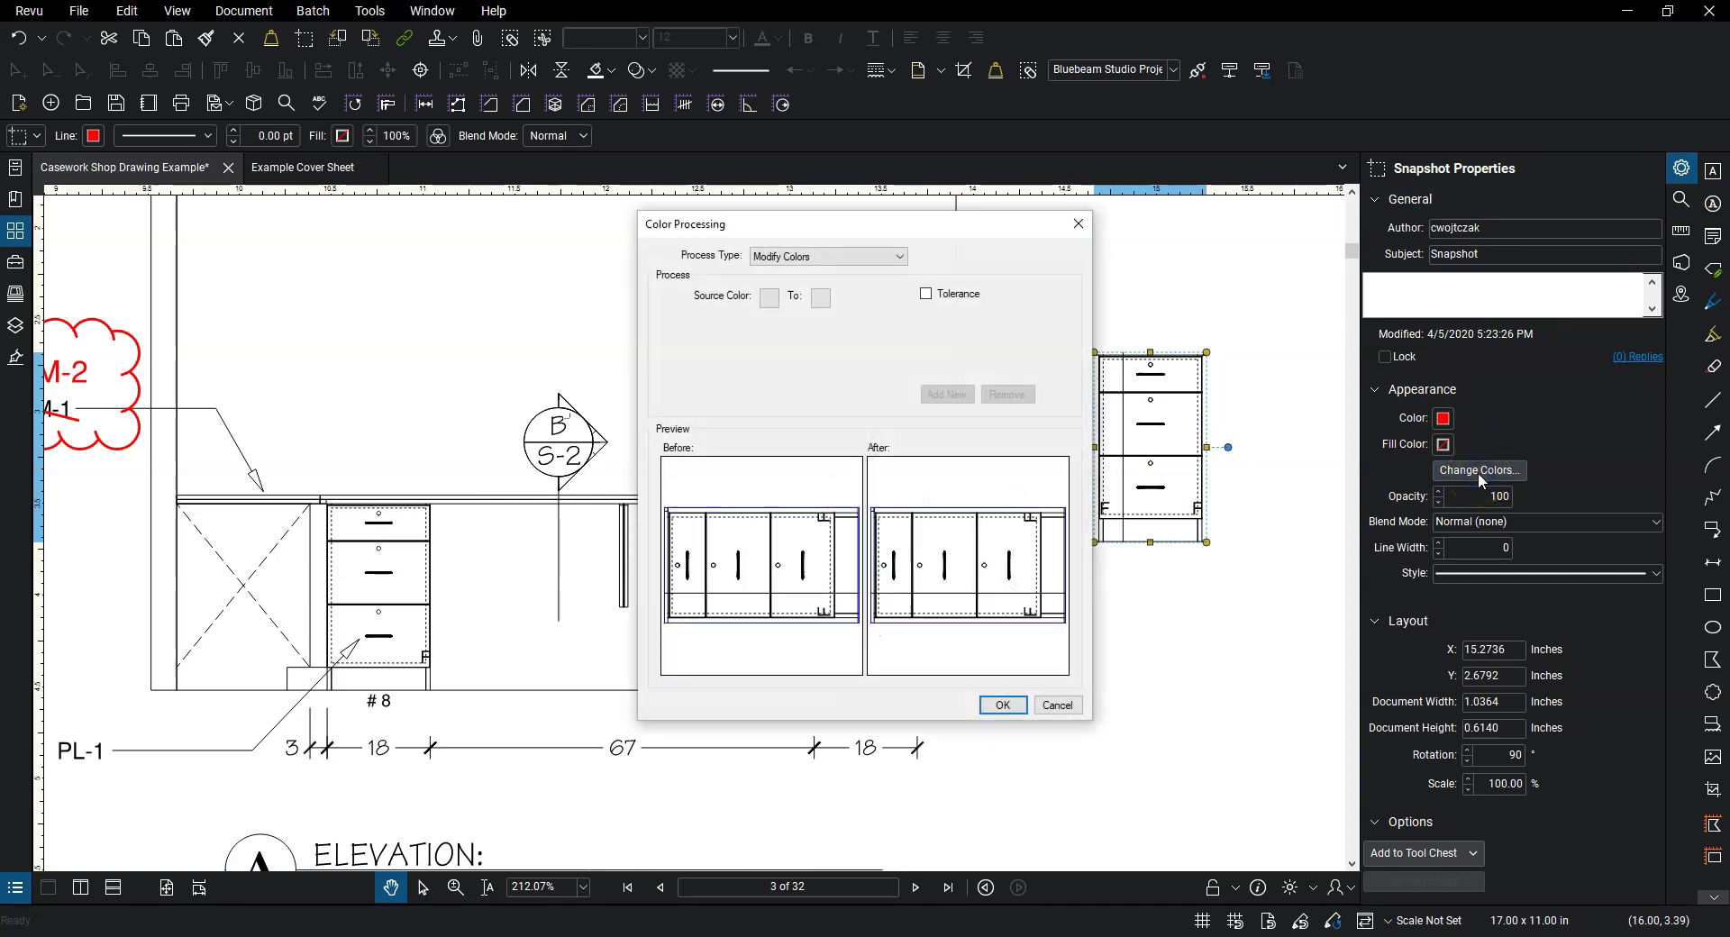
left_click(765, 299)
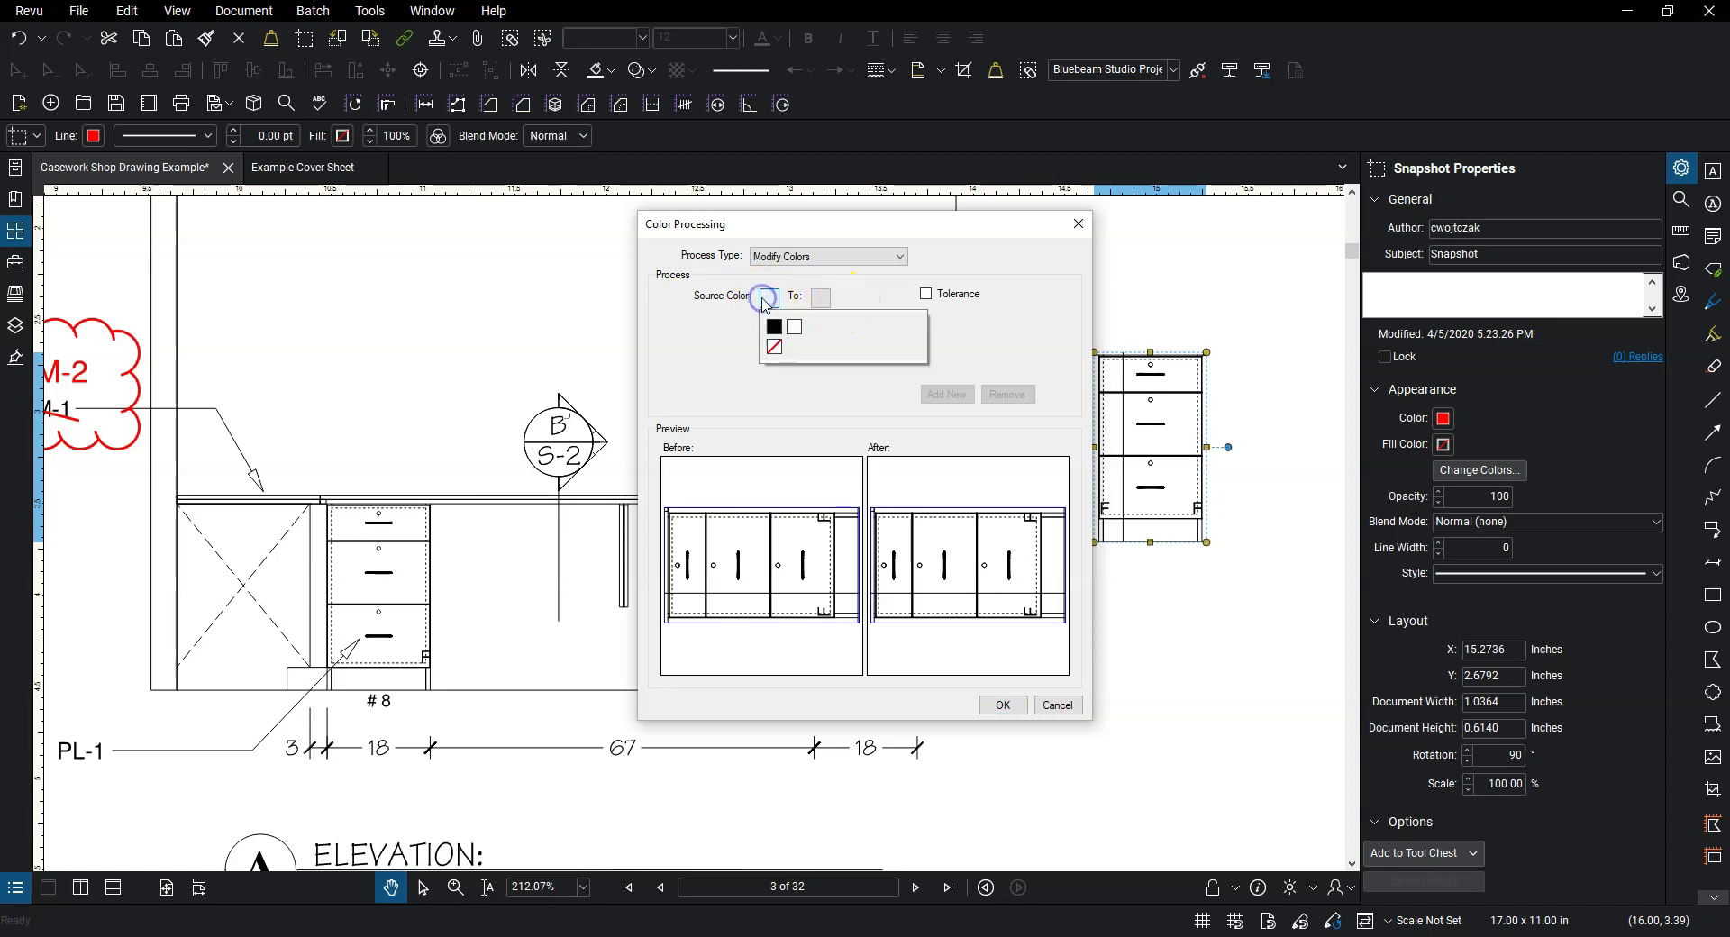
left_click(773, 327)
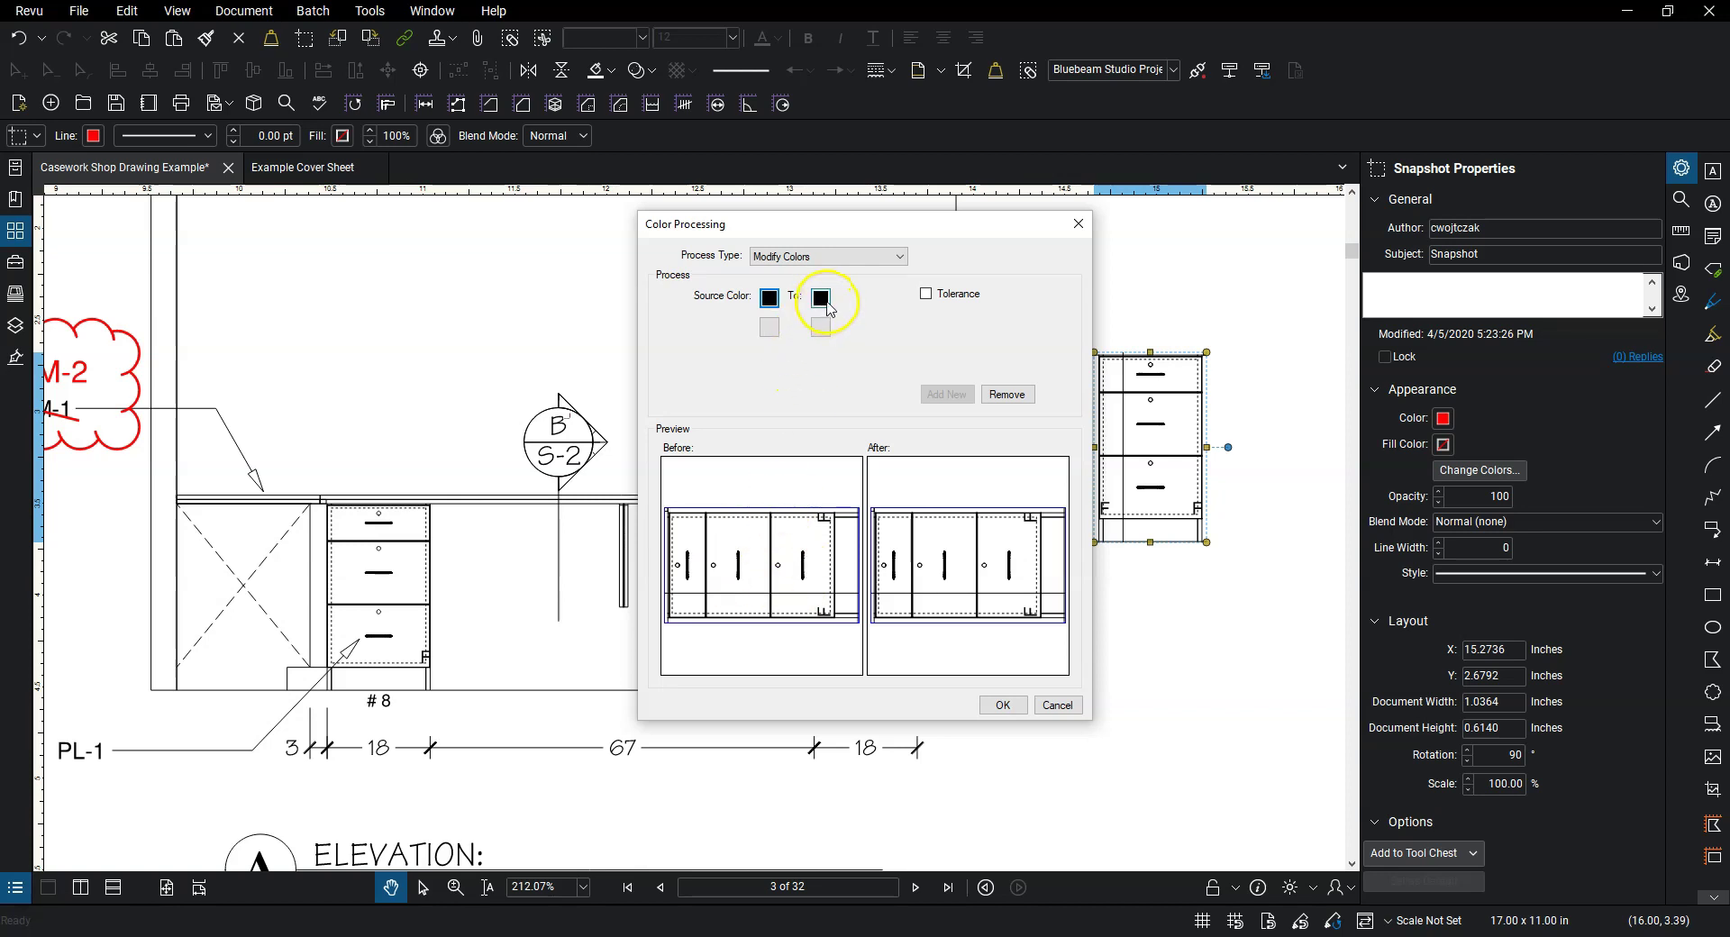
left_click(820, 299)
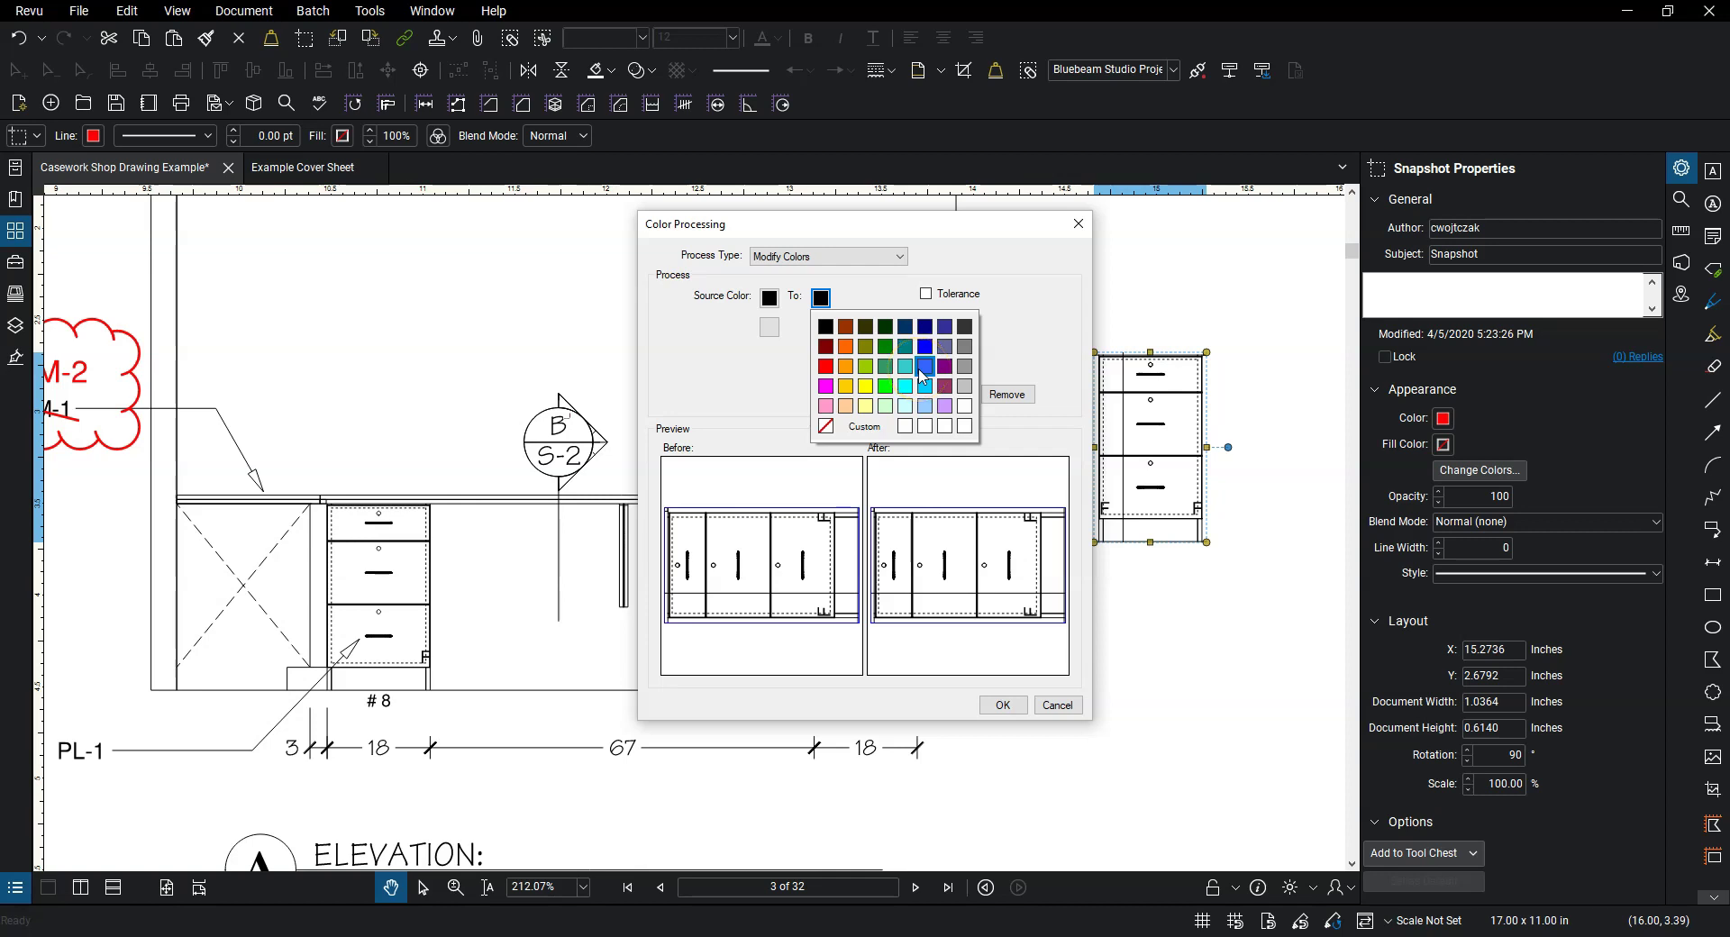
left_click(825, 365)
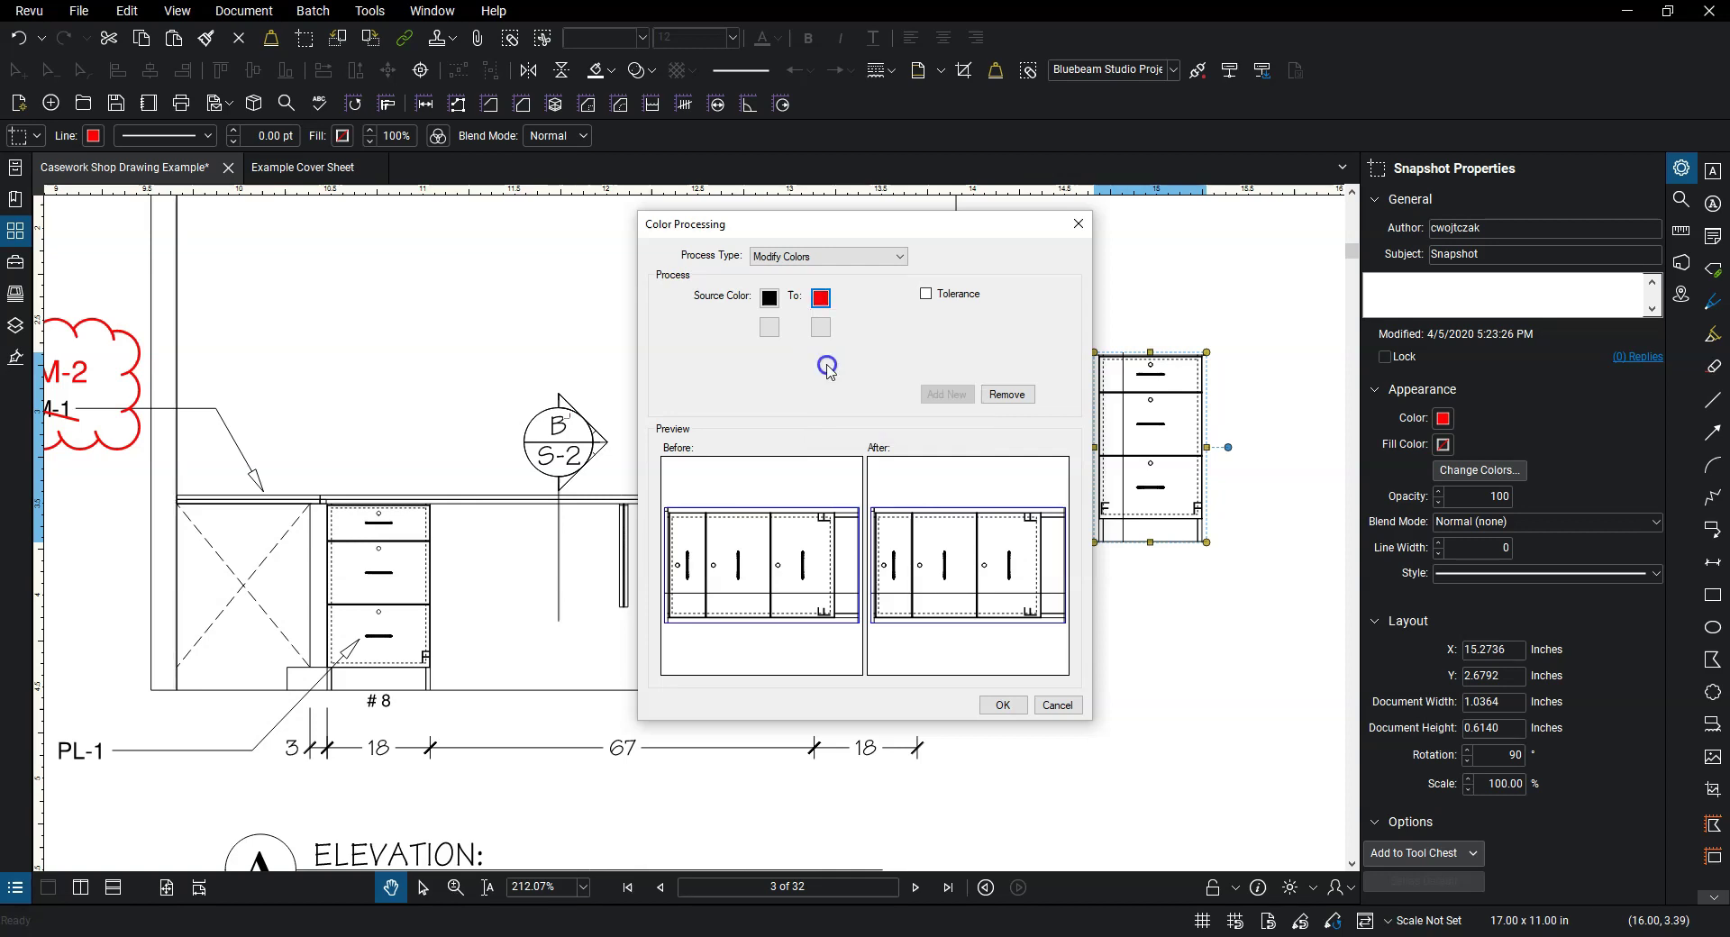
left_click(1002, 704)
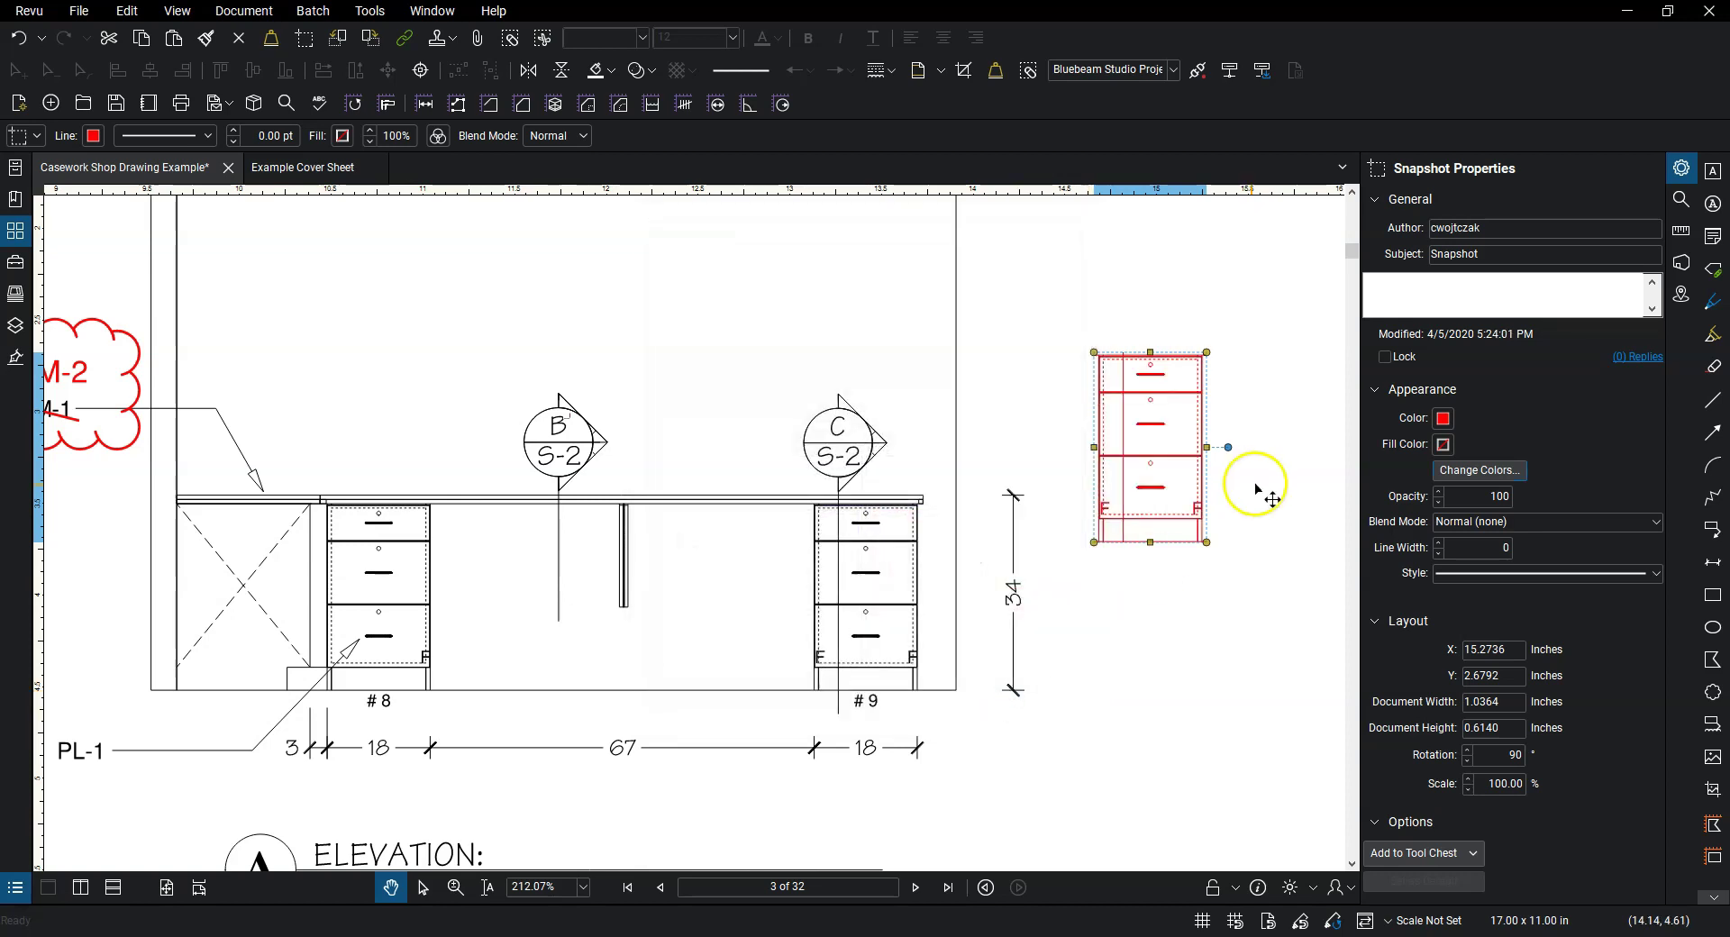
key("shift+v")
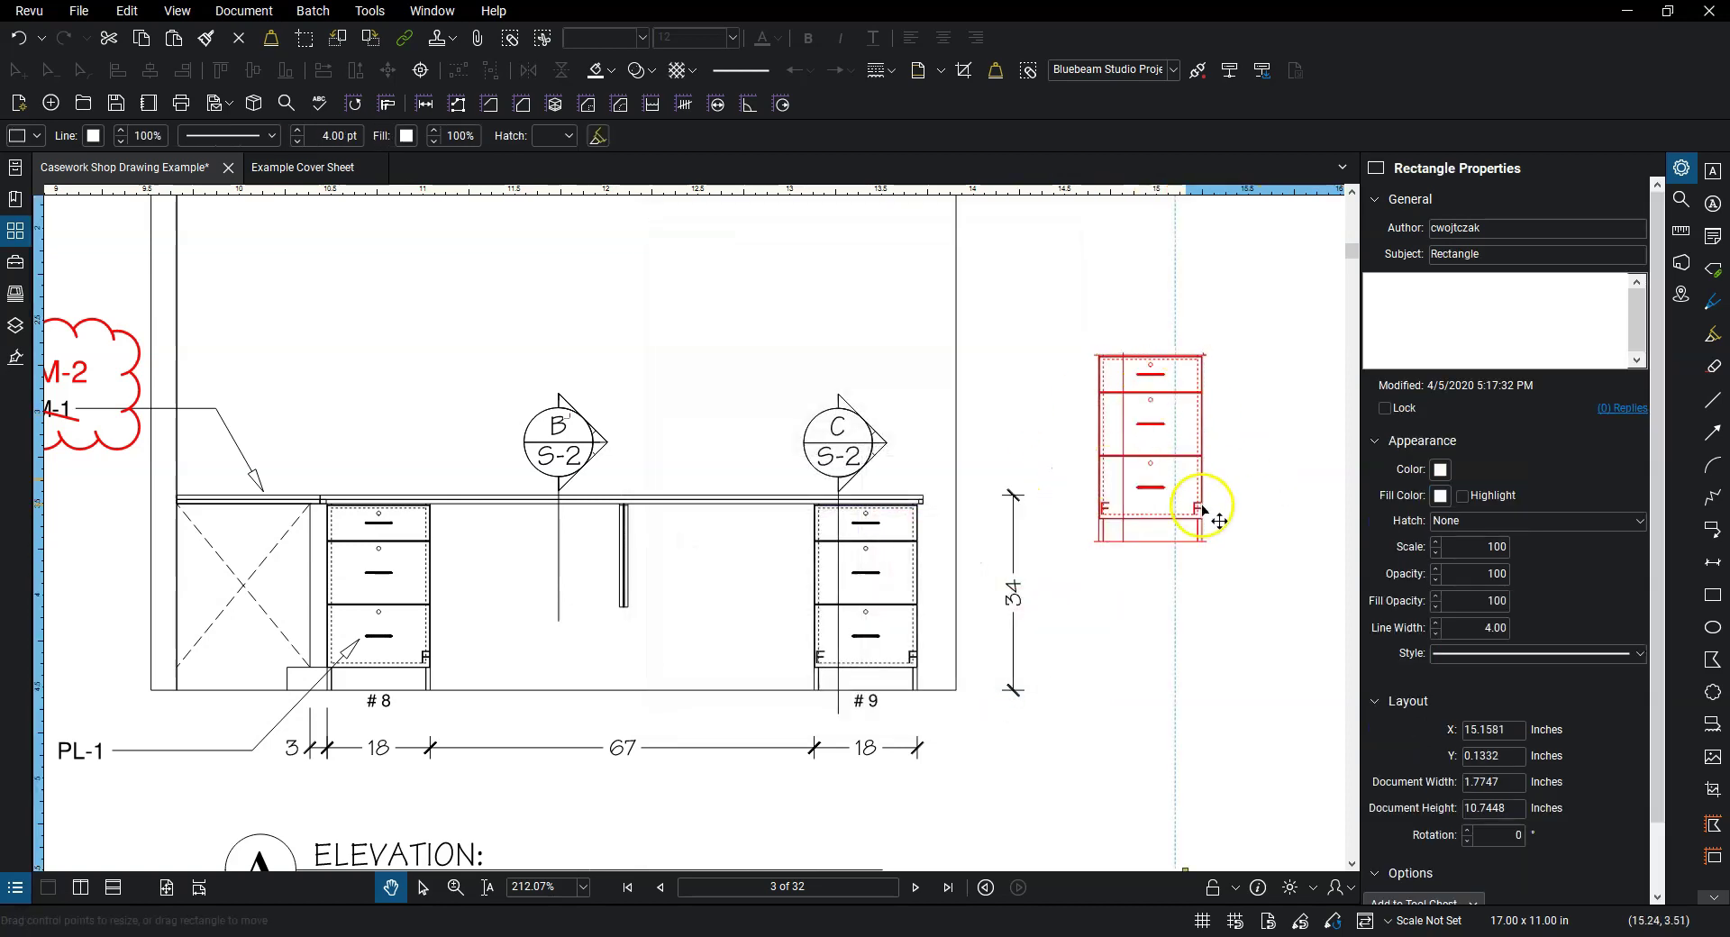
Drag the red cabinet snapshot onto elevation A immediately left of cabinet #9.
left_click_drag(1204, 504, 1075, 532)
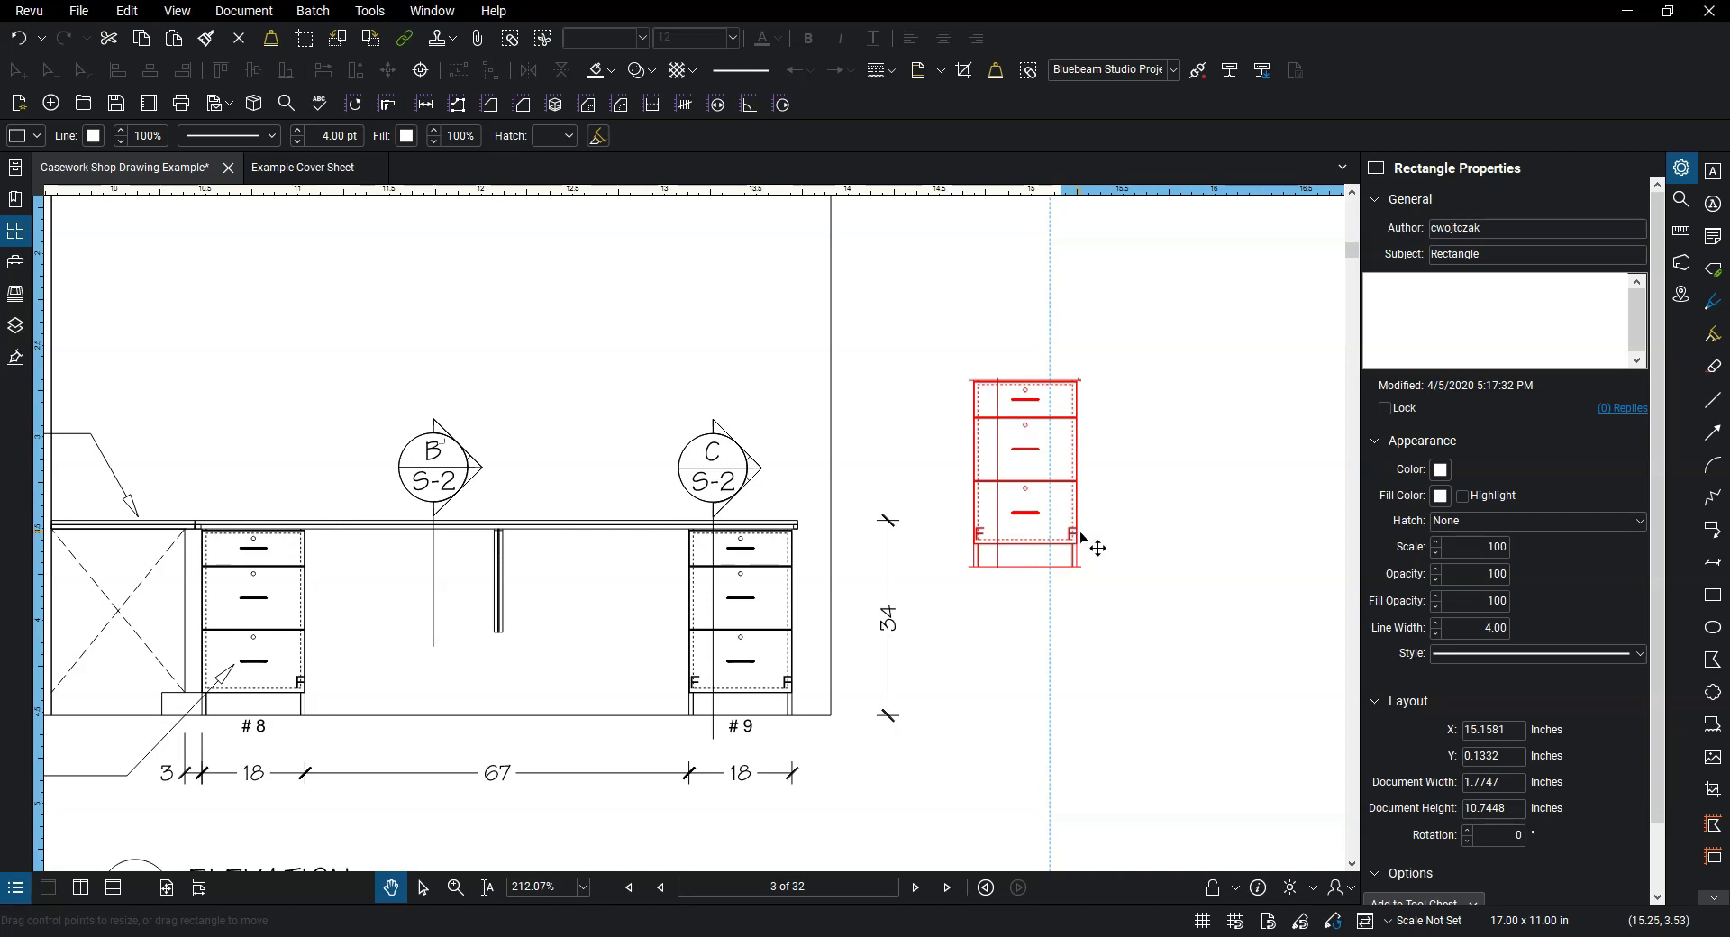
left_click(1024, 488)
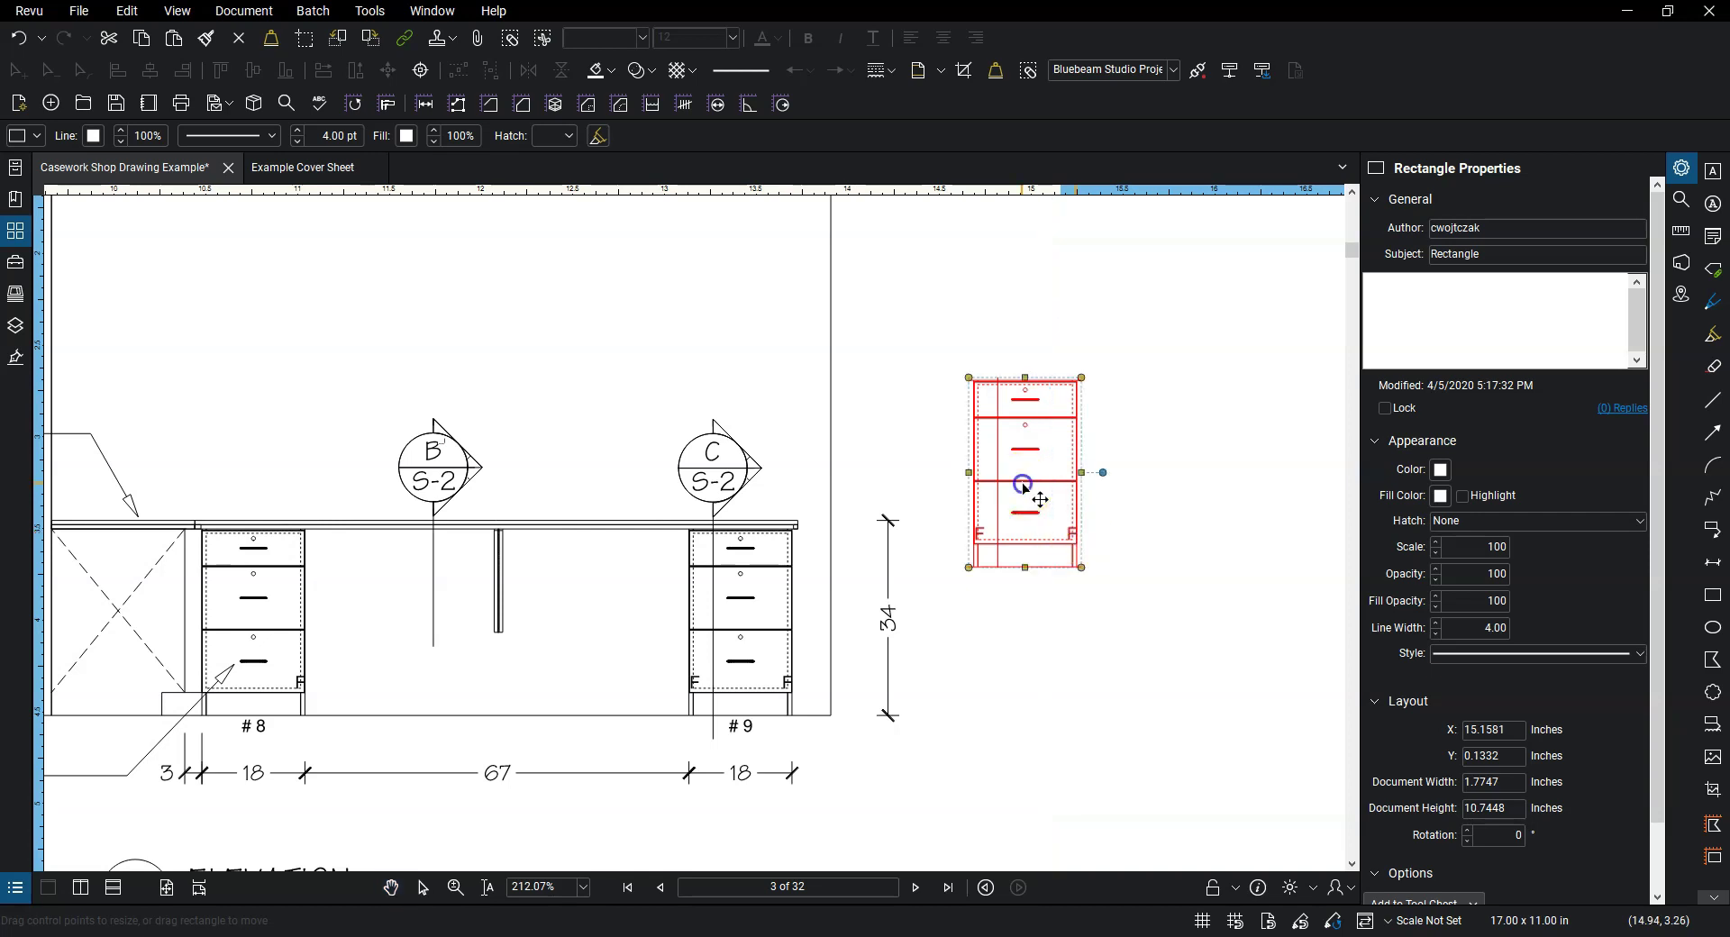
left_click_drag(1023, 490, 636, 634)
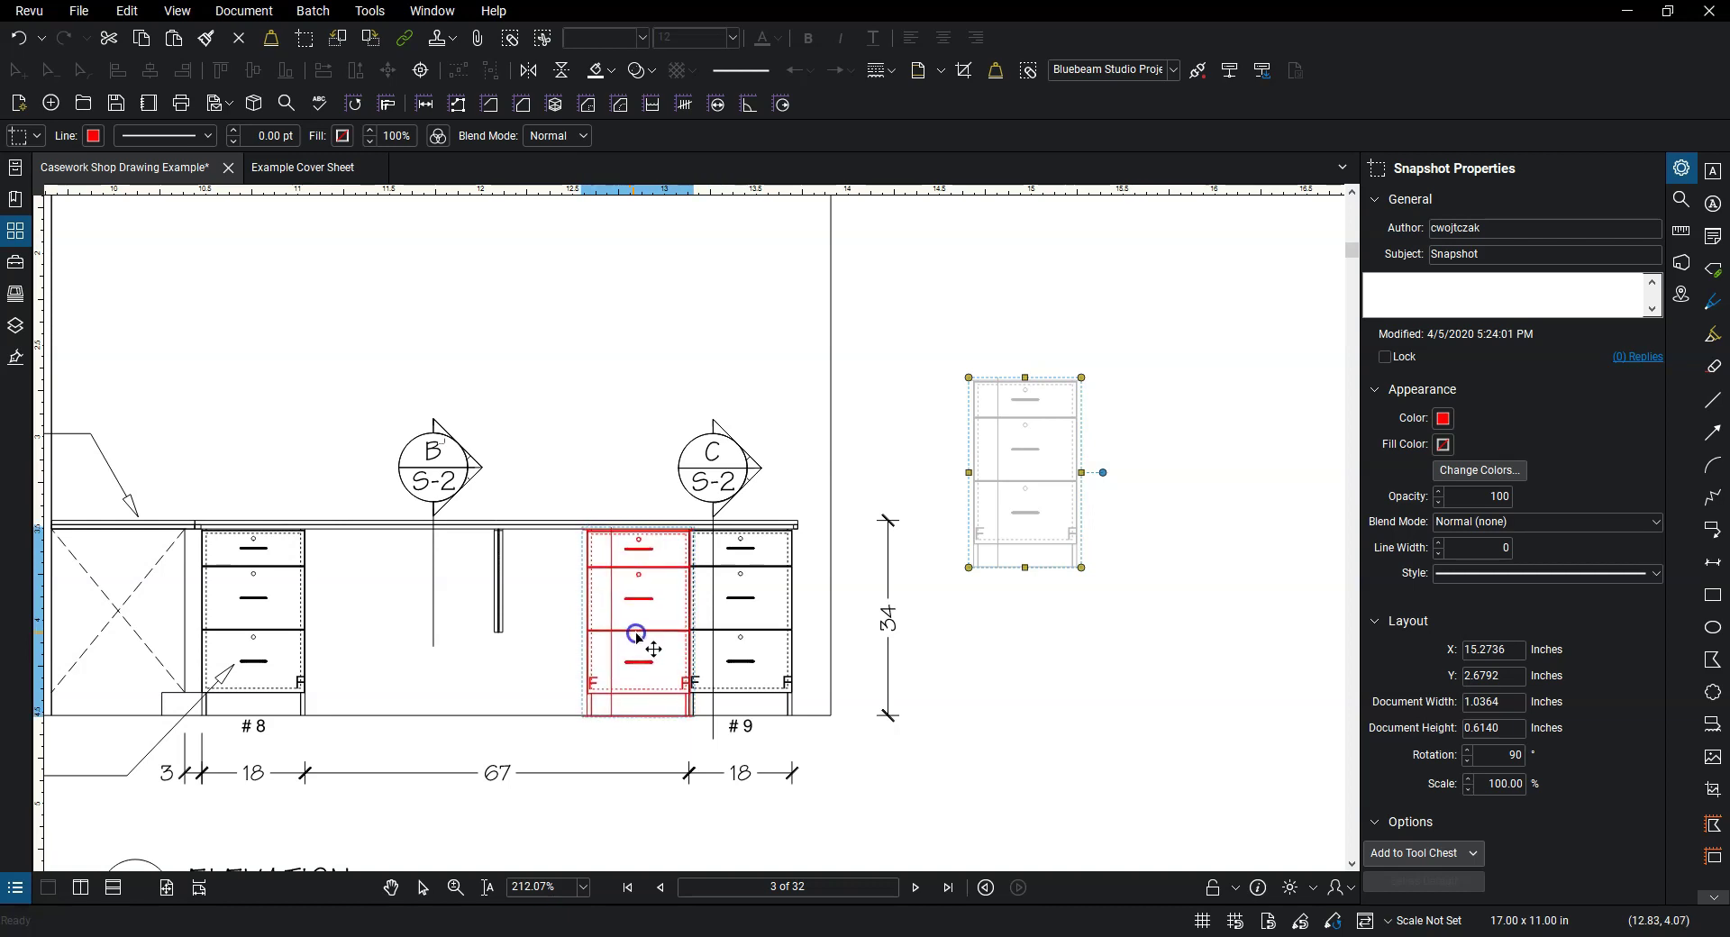
left_click(1005, 630)
left_click(698, 588)
scroll(792, 598, "down", 2)
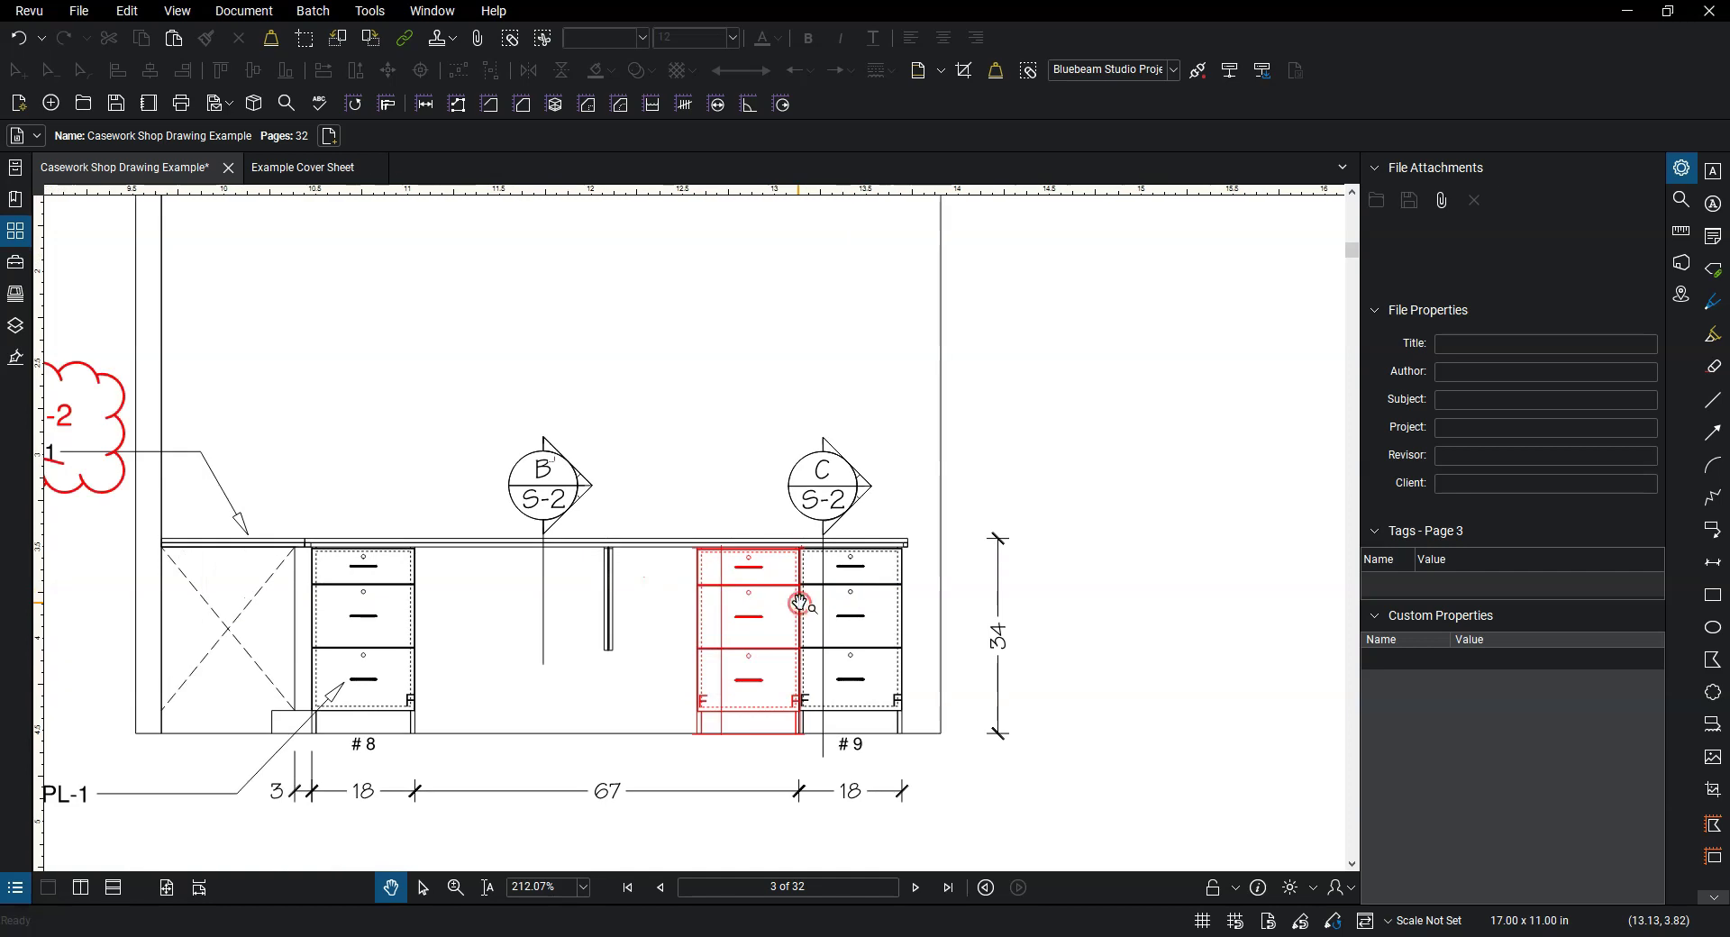
left_click_drag(814, 599, 685, 609)
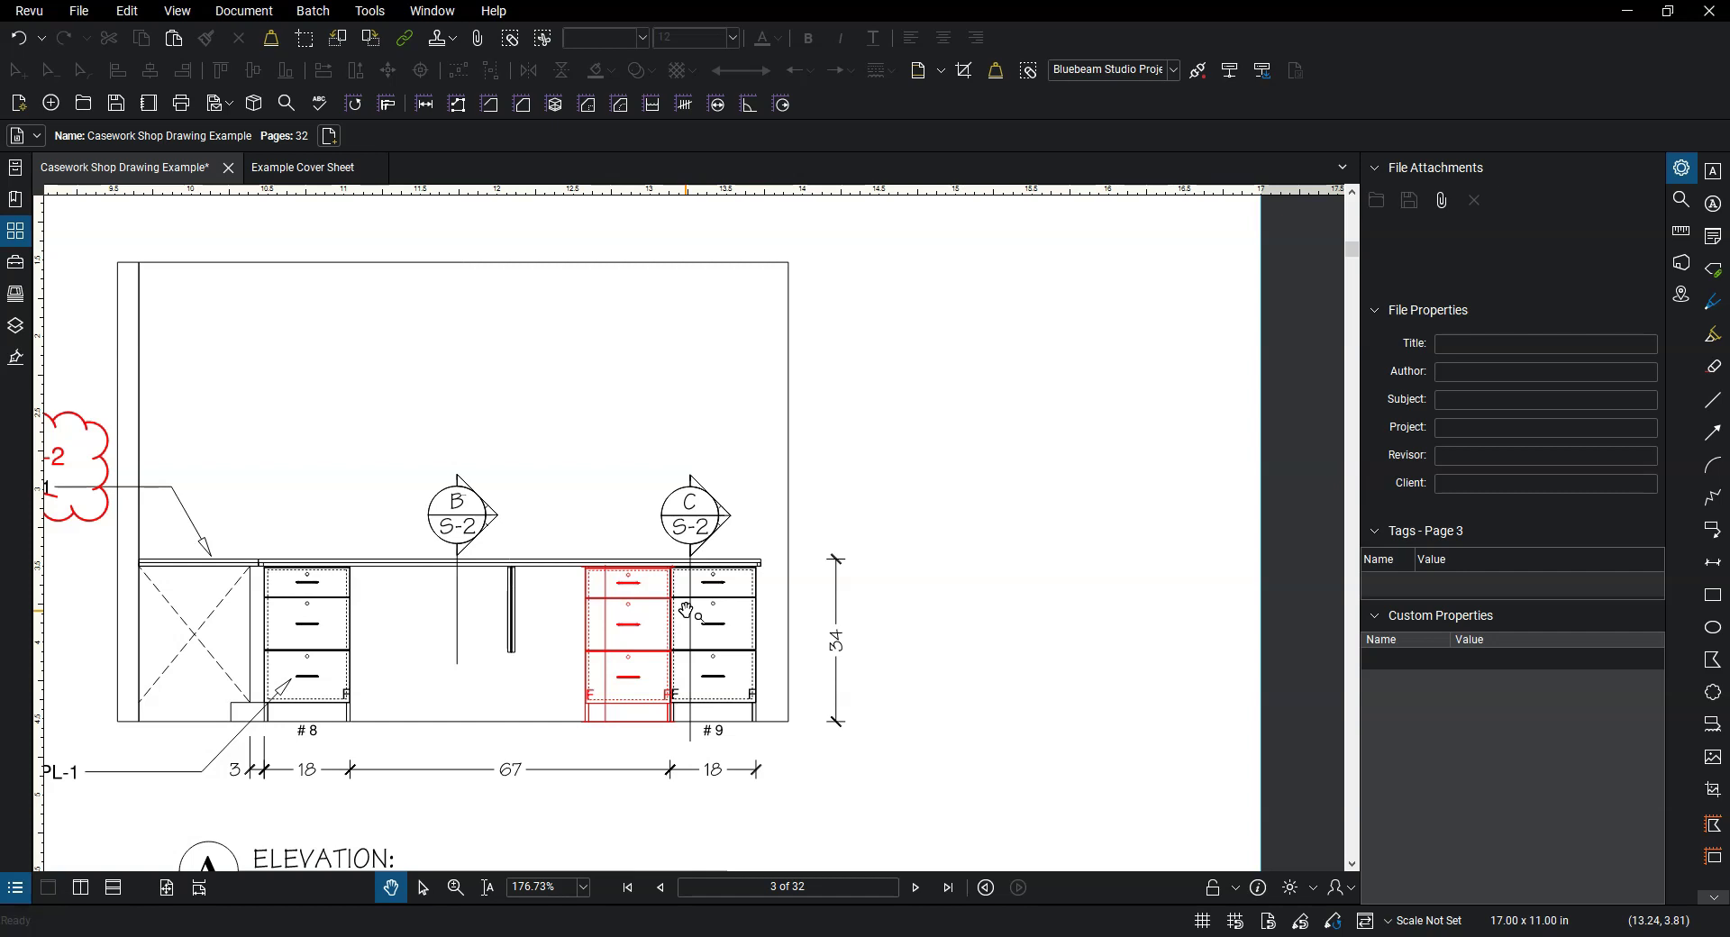
Place an 'Add file cabinet per latest CB' callout above the red cabinet, adjusting text and leader.
key("q")
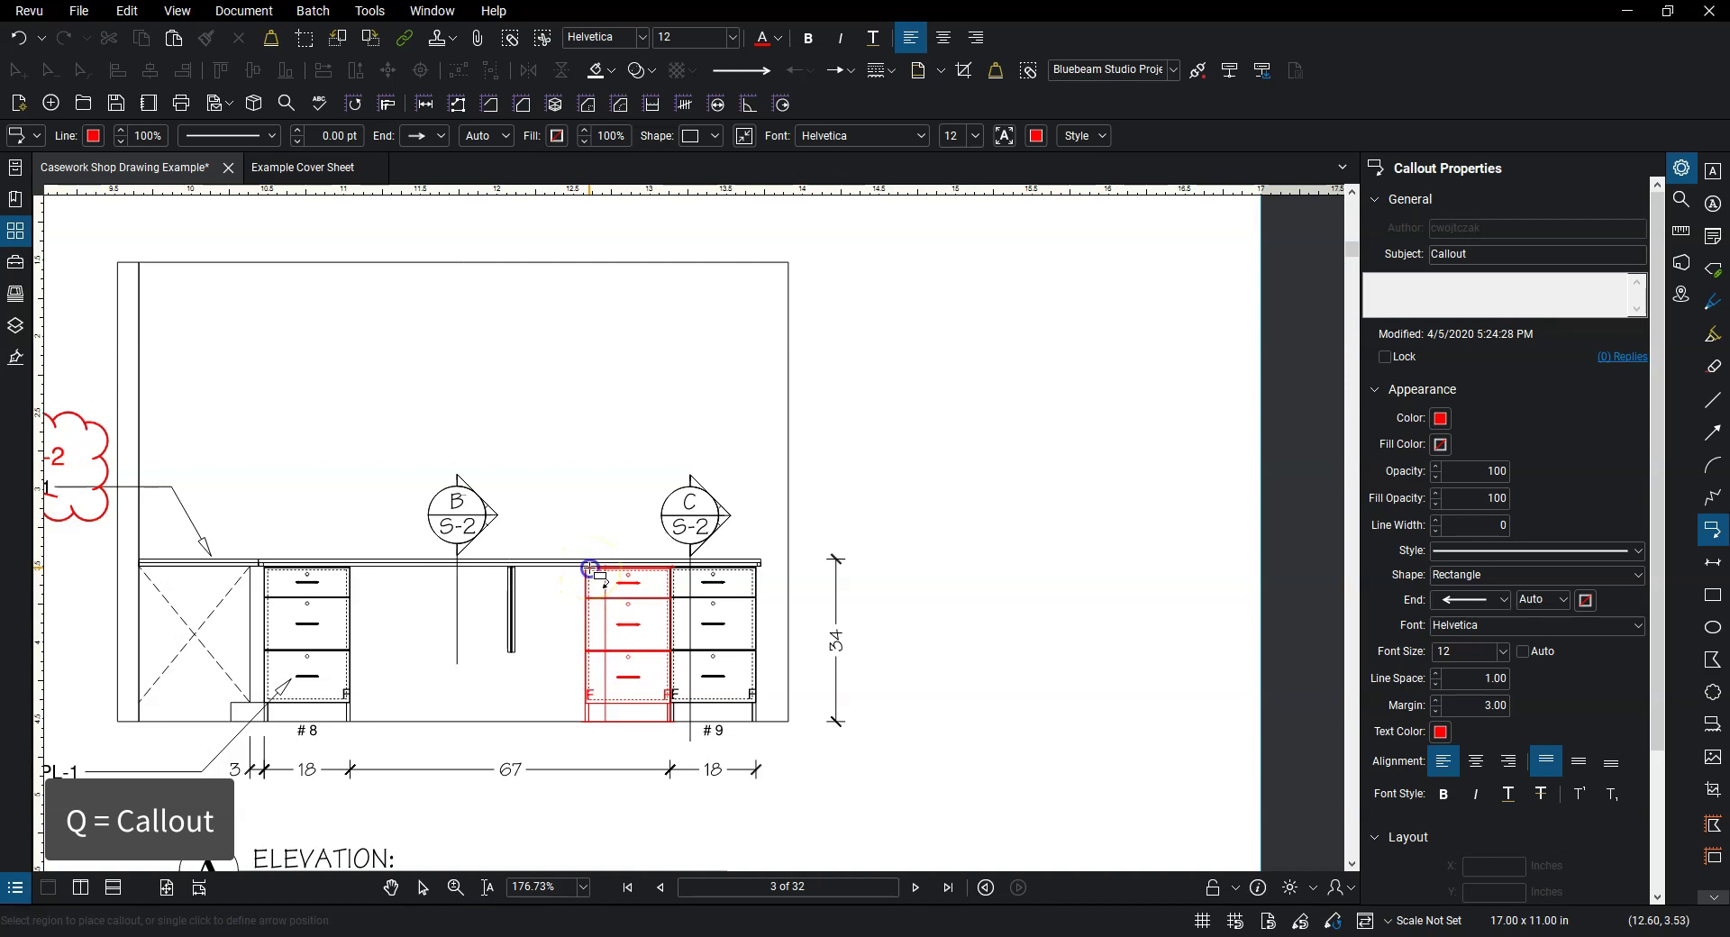
left_click(591, 569)
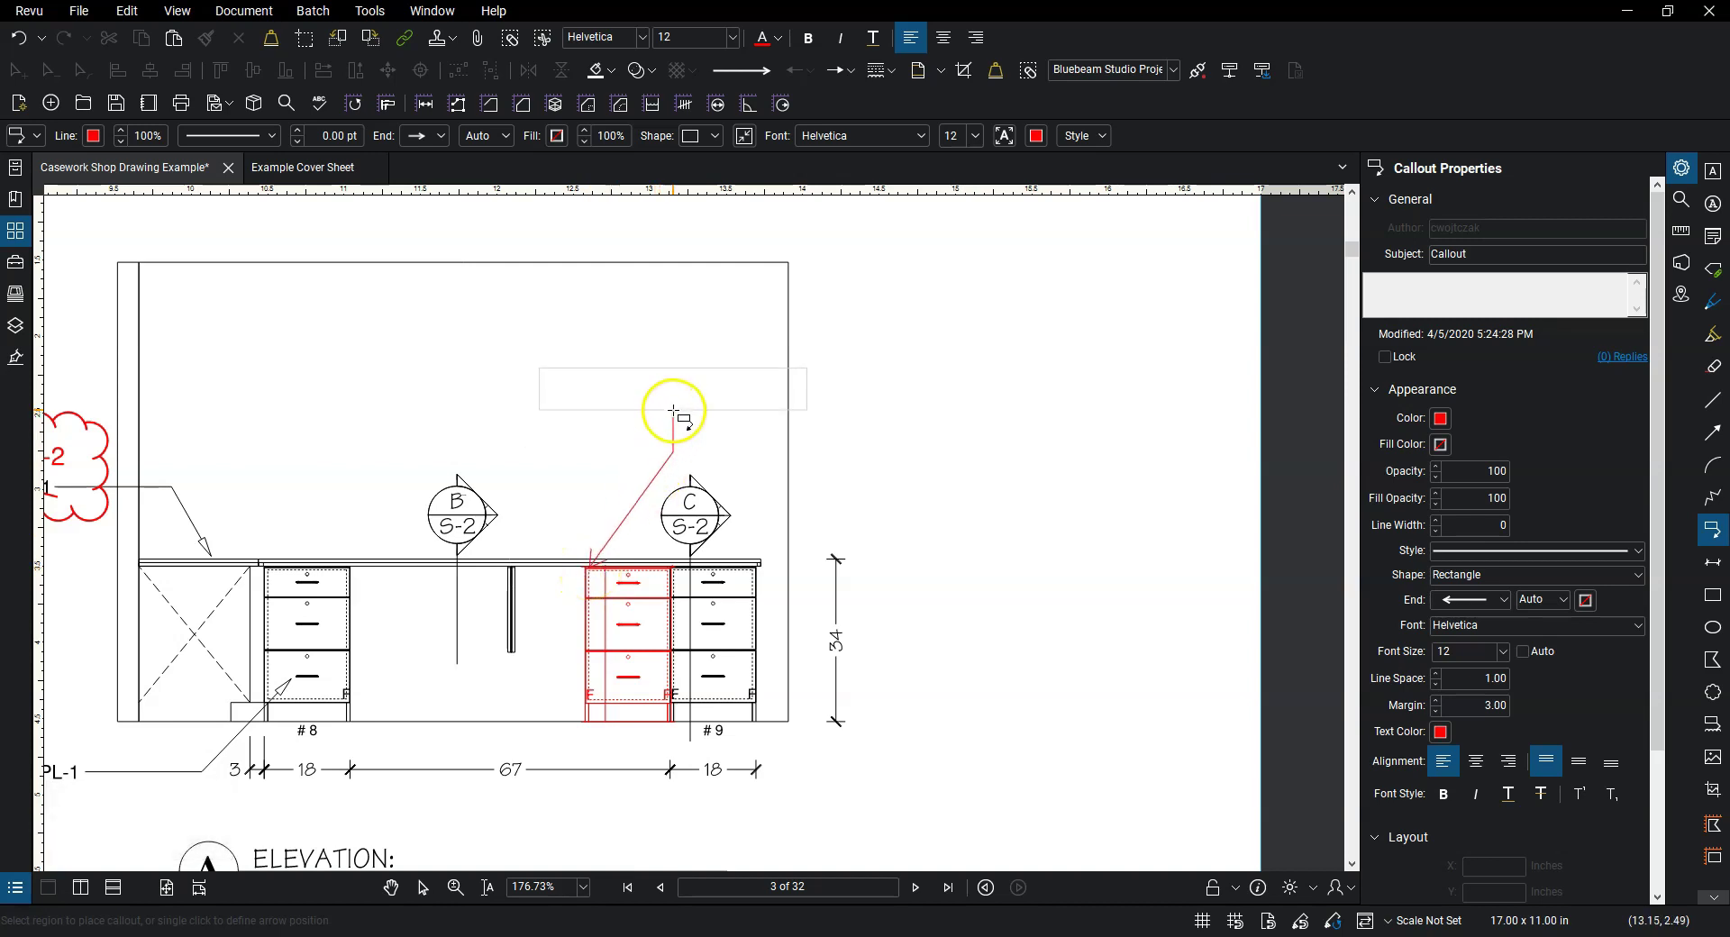
left_click(674, 413)
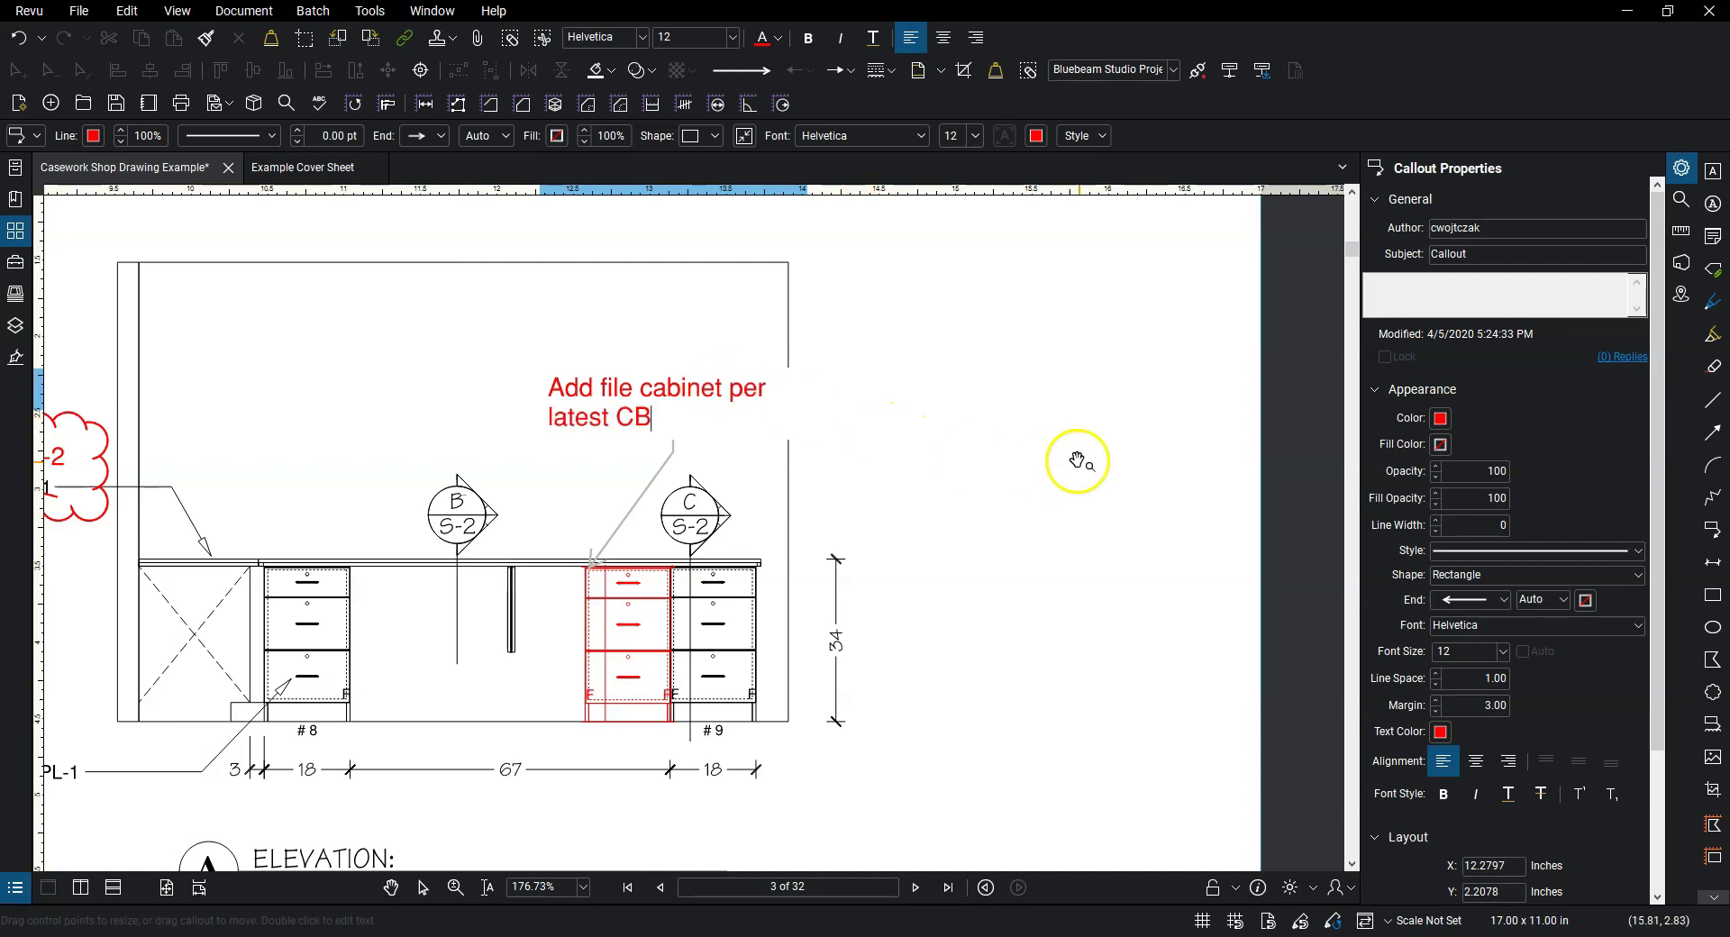
key("Escape")
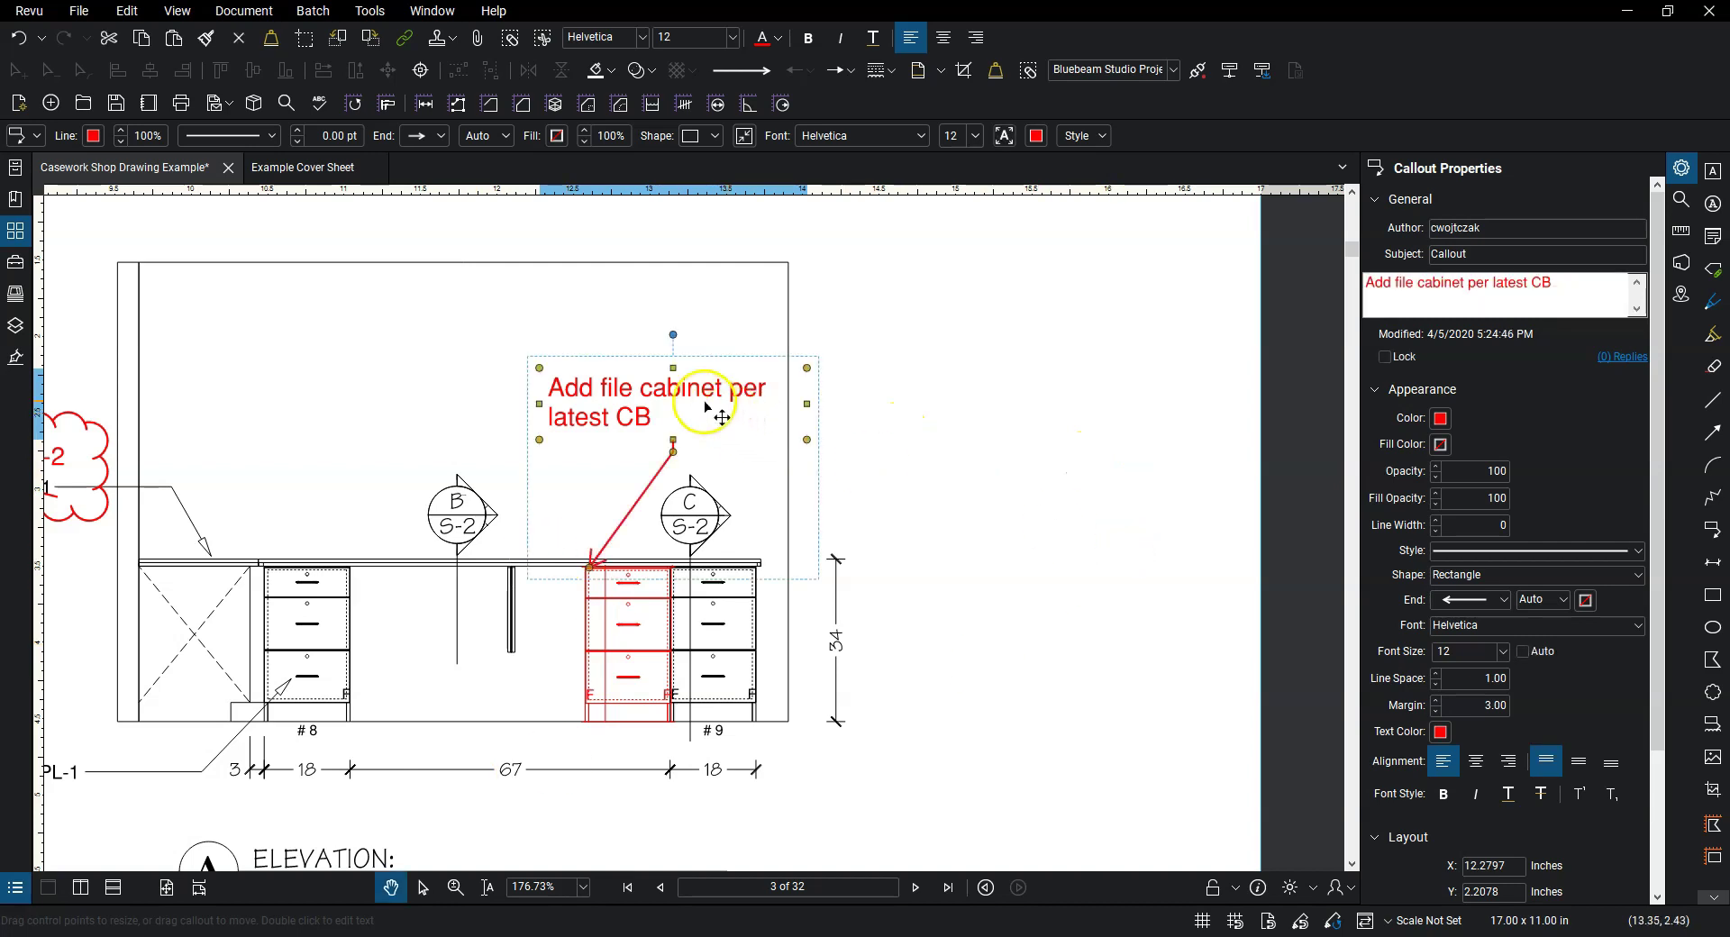
left_click_drag(706, 392, 996, 379)
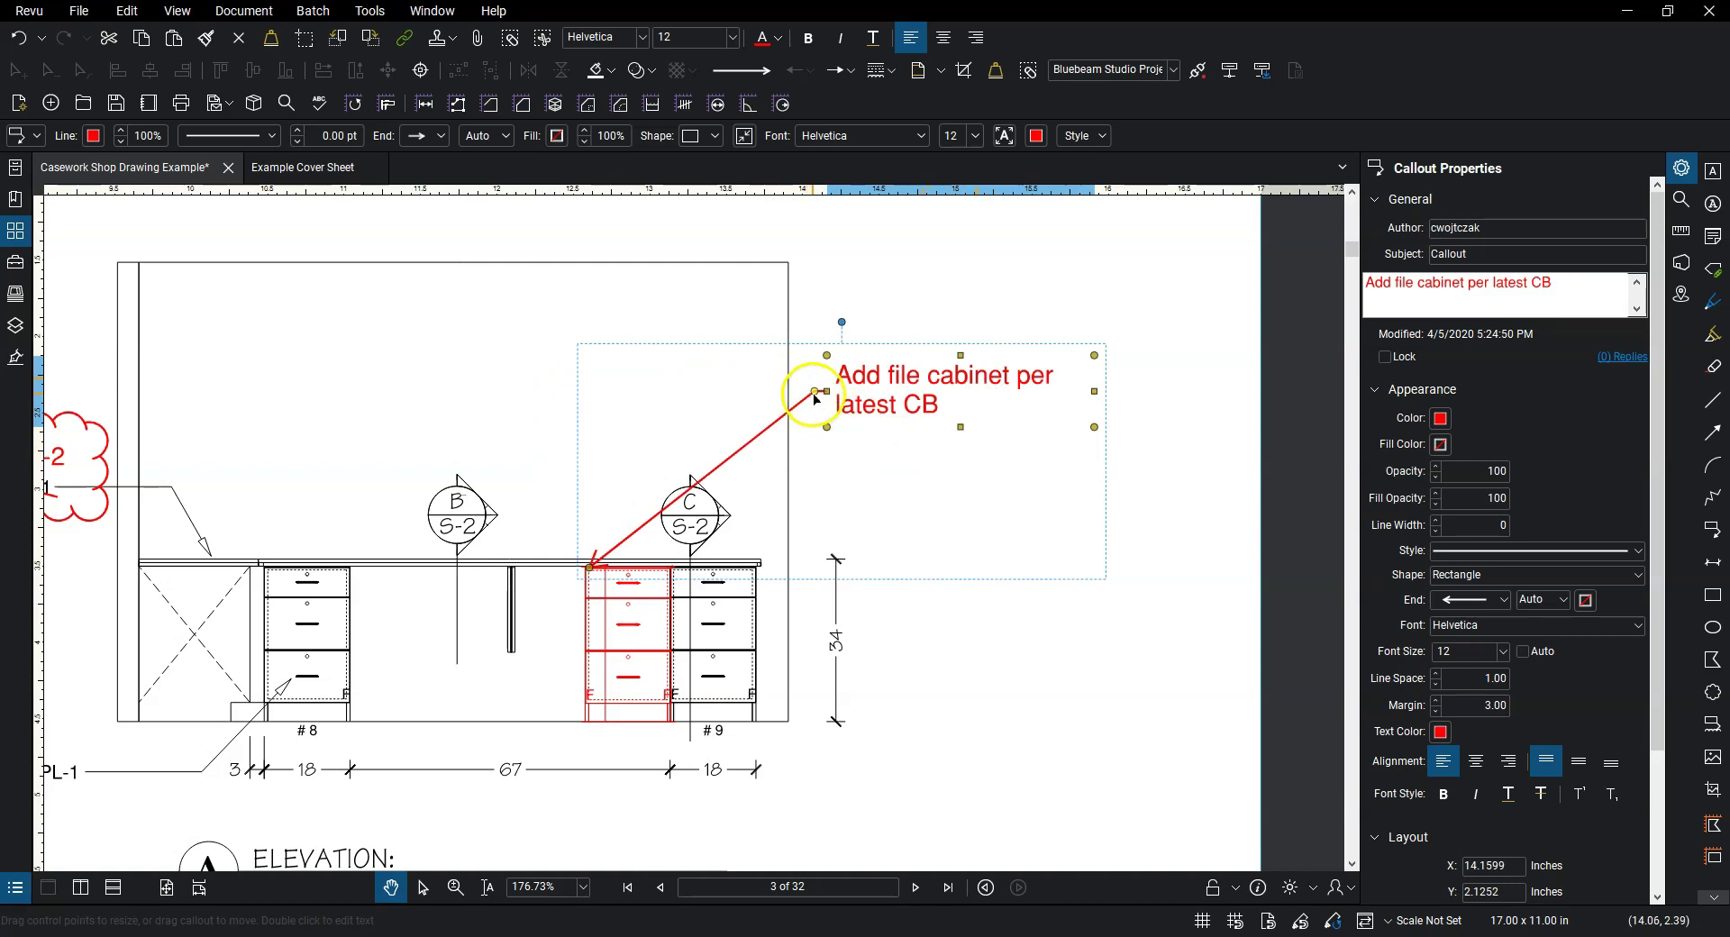
left_click_drag(811, 395, 670, 398)
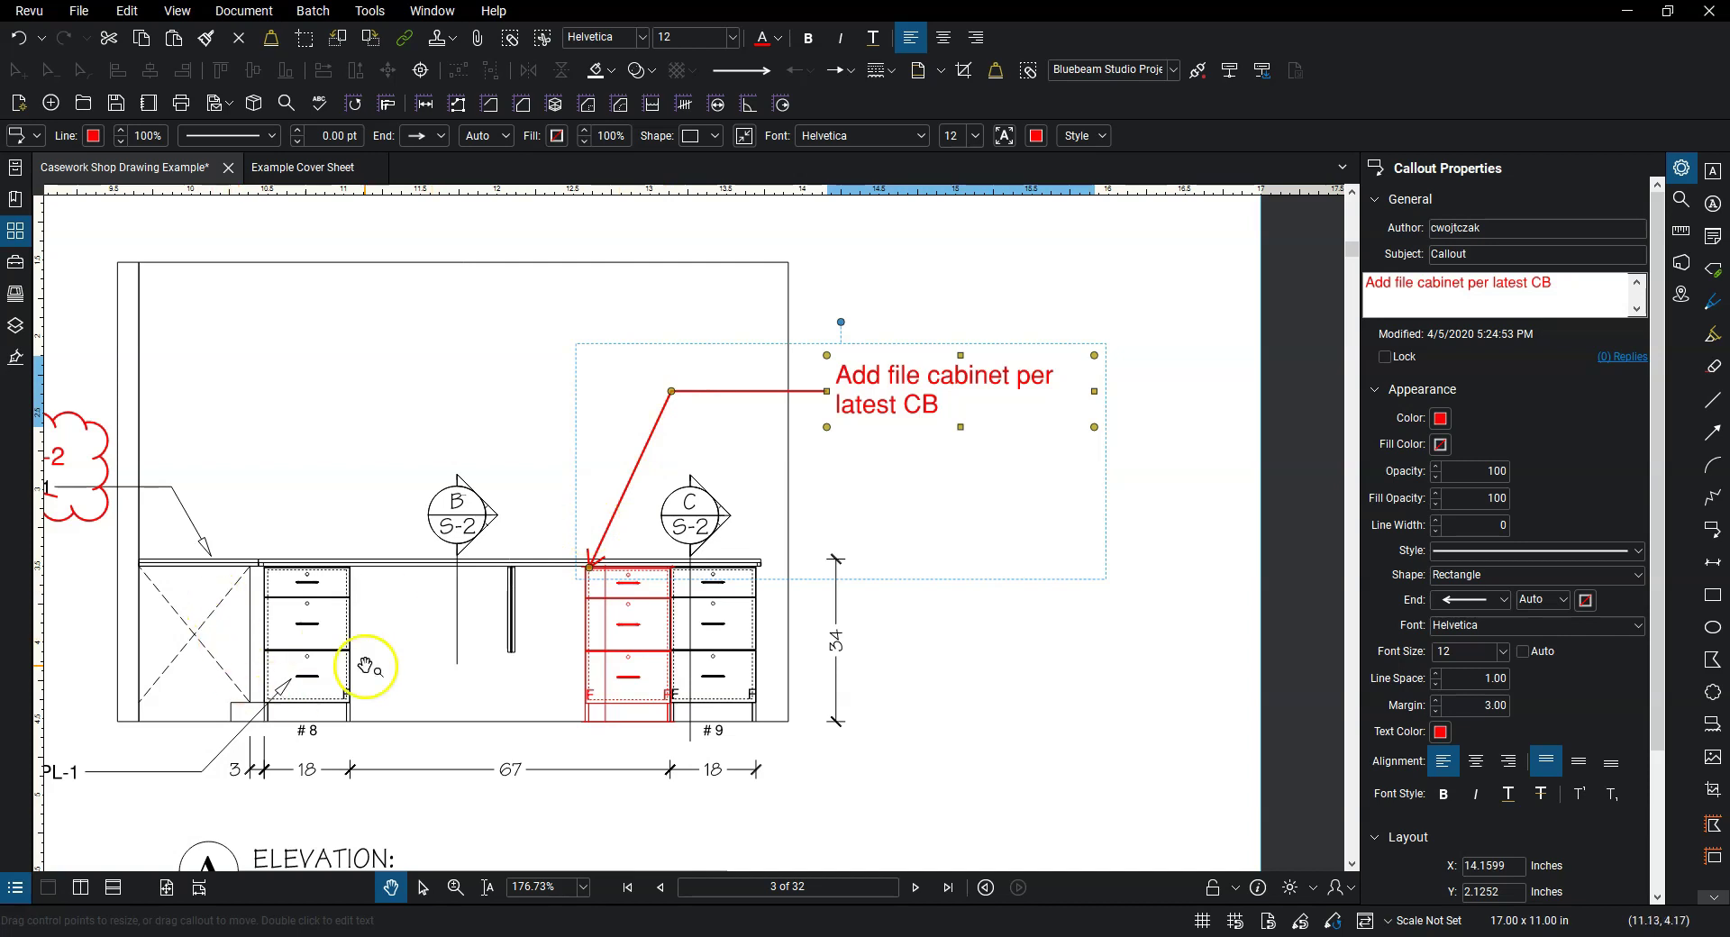
Paste a copy of the red file cabinet and place it over the cabinet run near #8.
left_click(626, 662)
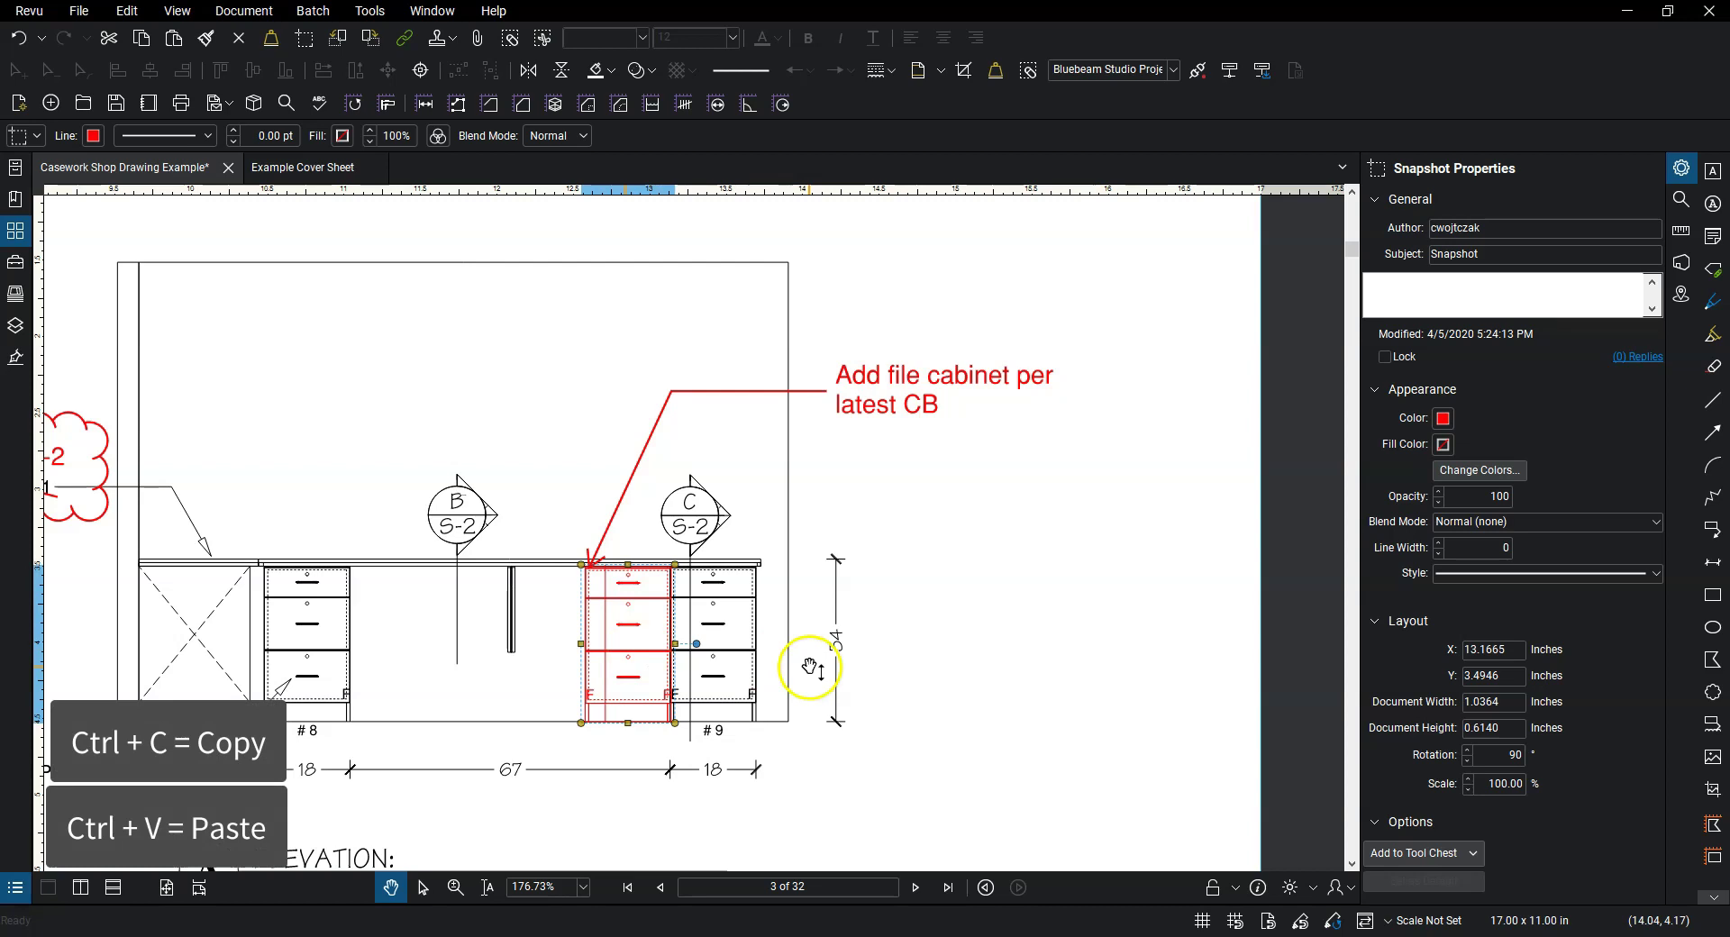
key("ctrl+v")
left_click_drag(883, 597, 411, 646)
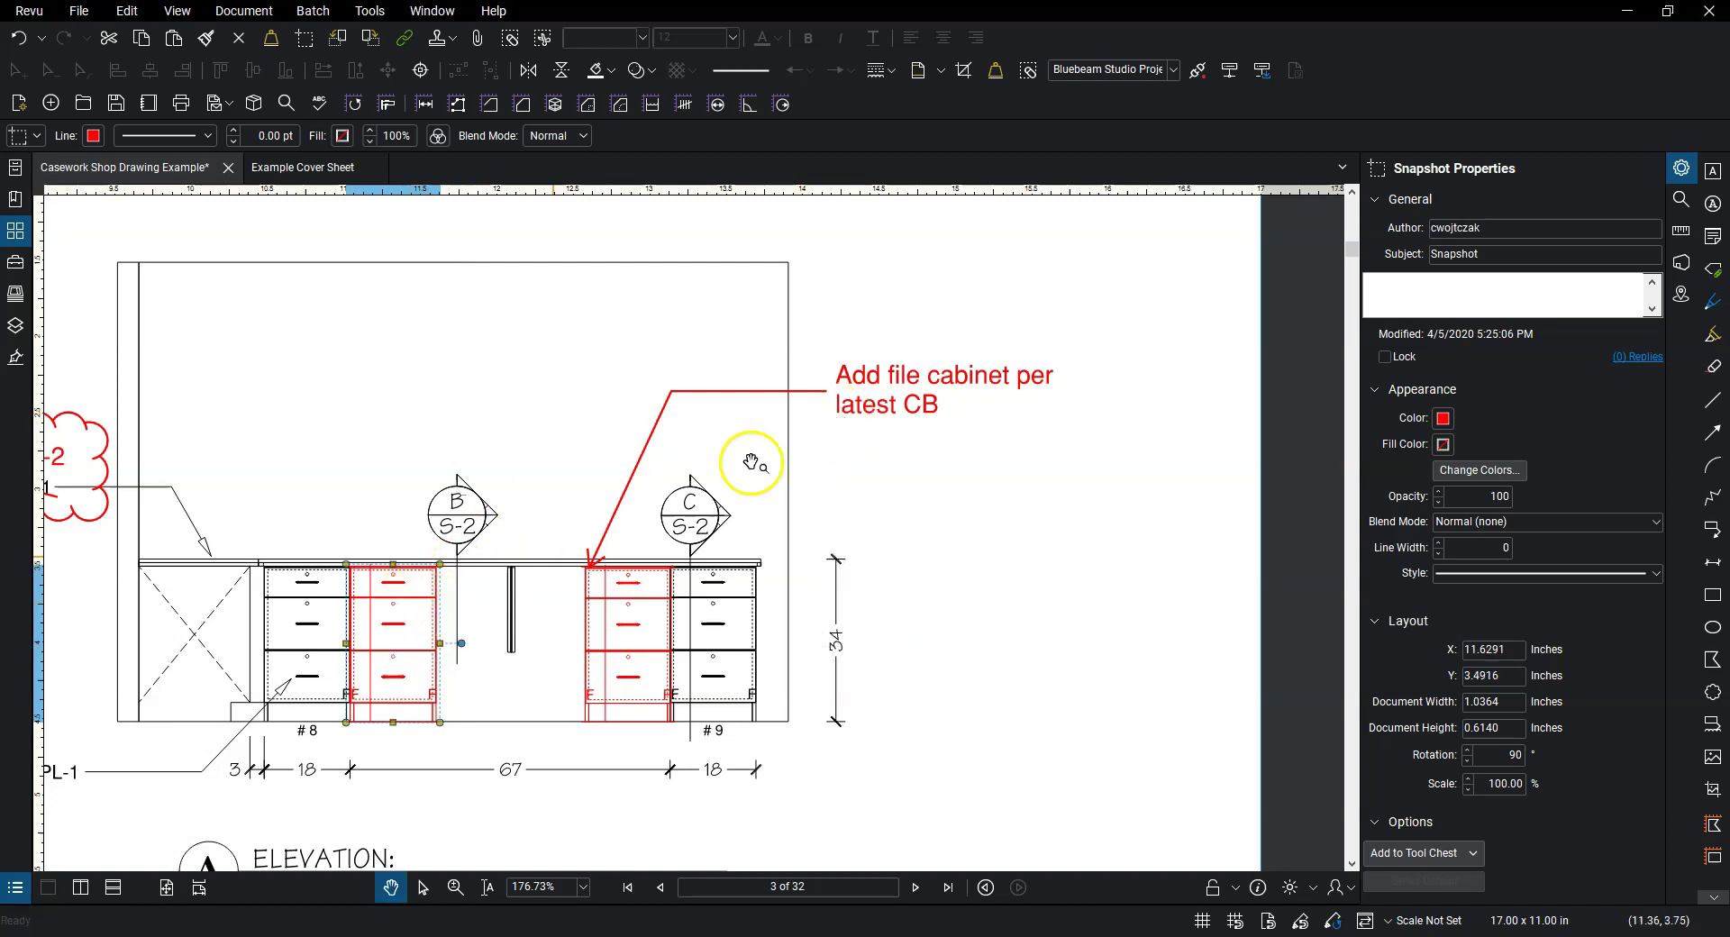
Add a second leader to the callout note, pointing at the copied cabinet.
right_click(858, 376)
left_click(932, 533)
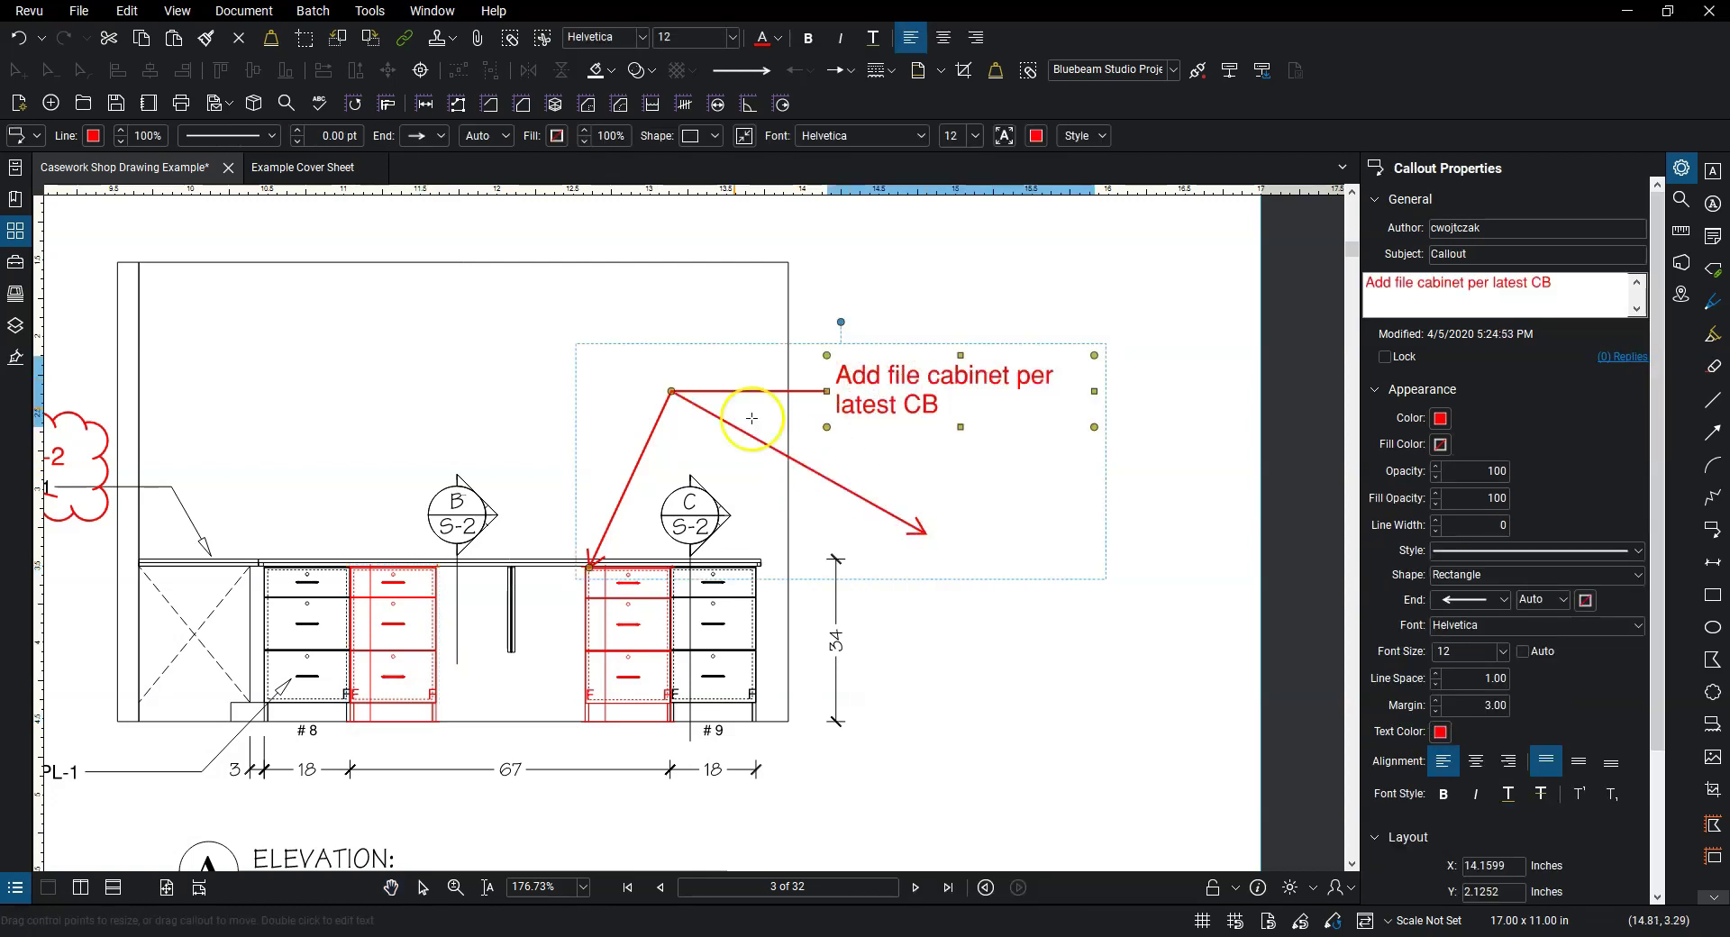
left_click_drag(733, 385, 426, 595)
scroll(785, 494, "down", 1)
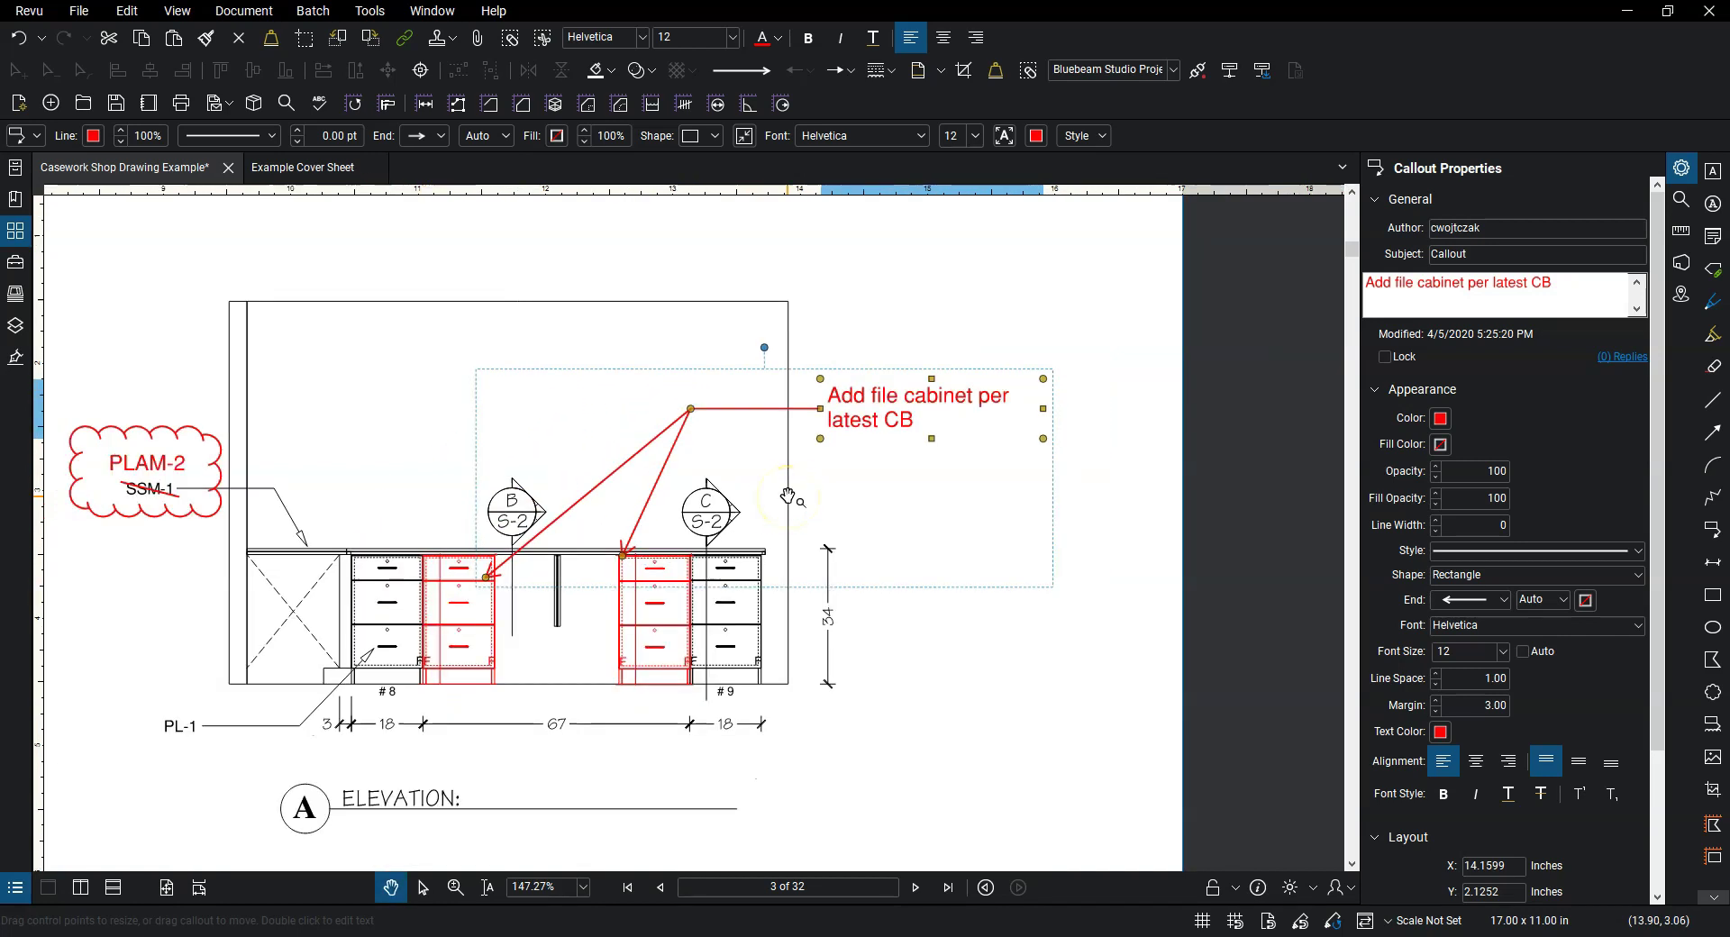
Draw a revision cloud with the C tool around both red cabinets and the 'Add file cabinet per latest CB' callout.
left_click(787, 494)
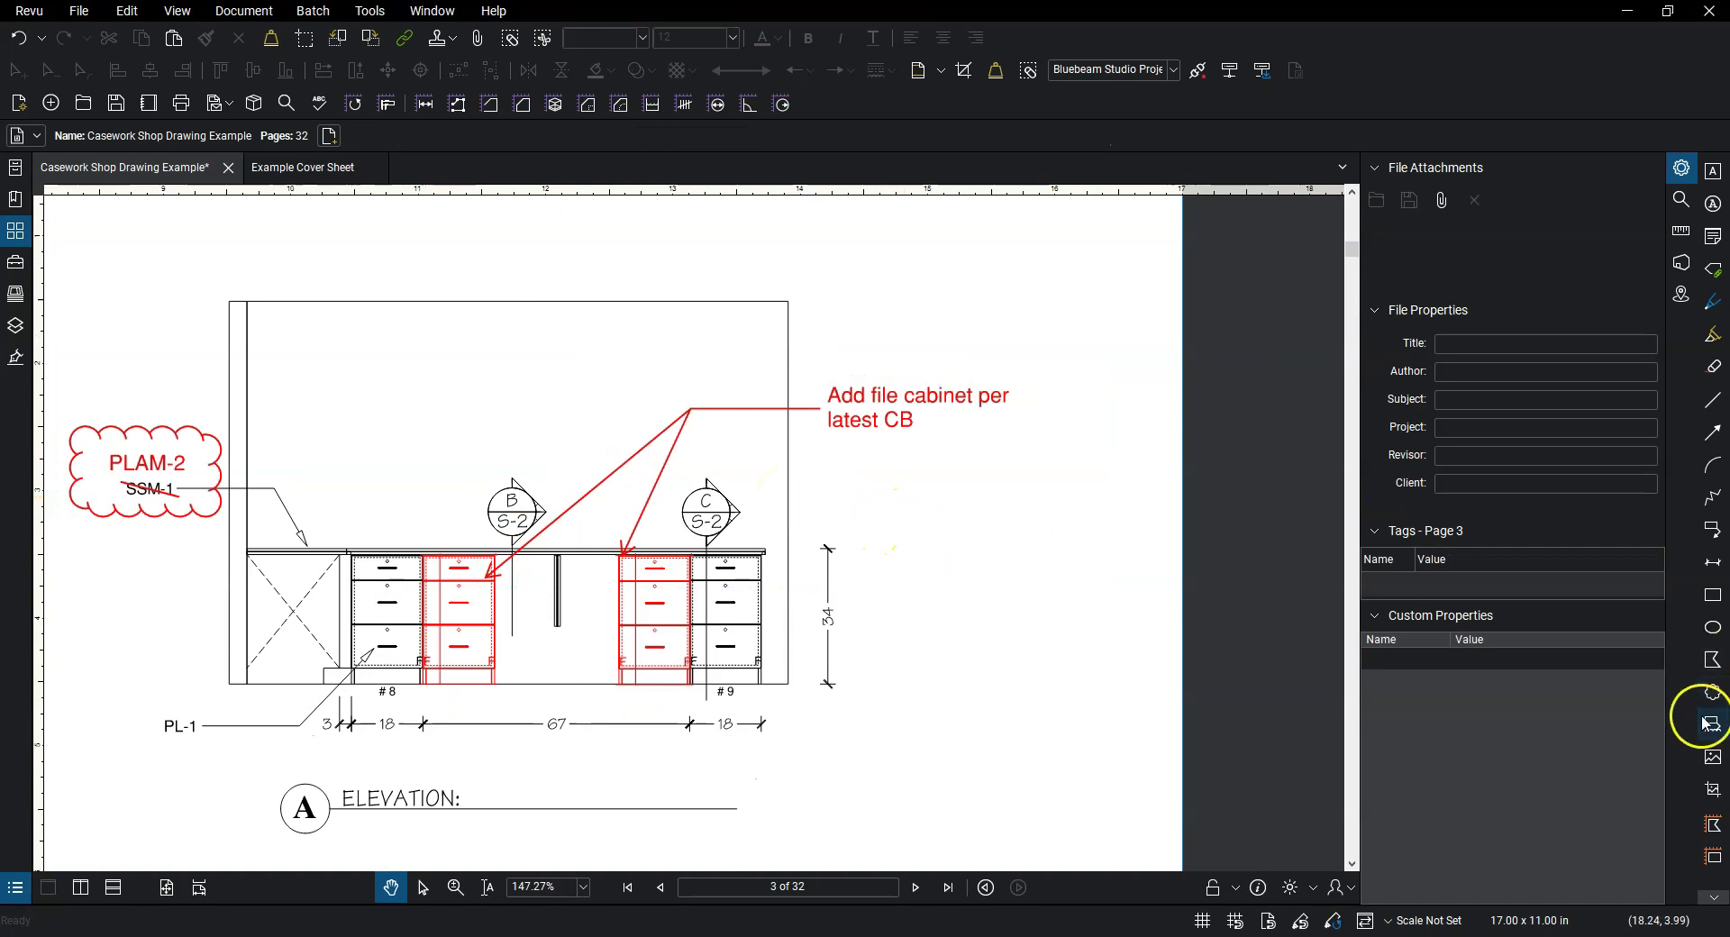
key("c")
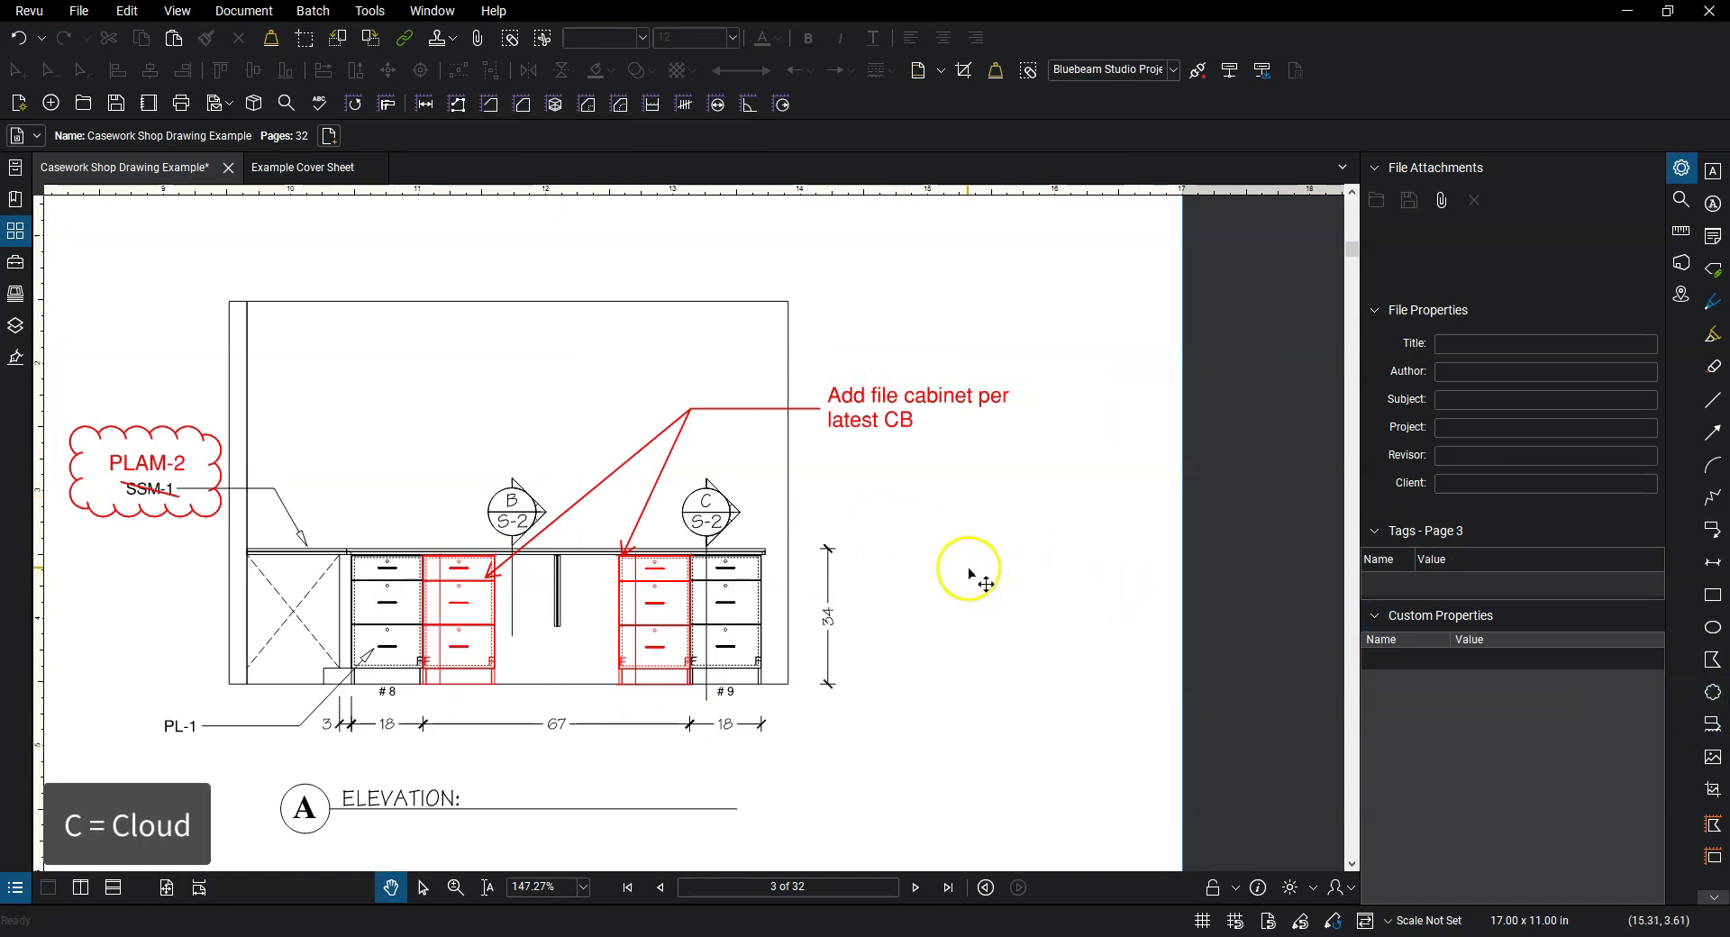
left_click(406, 691)
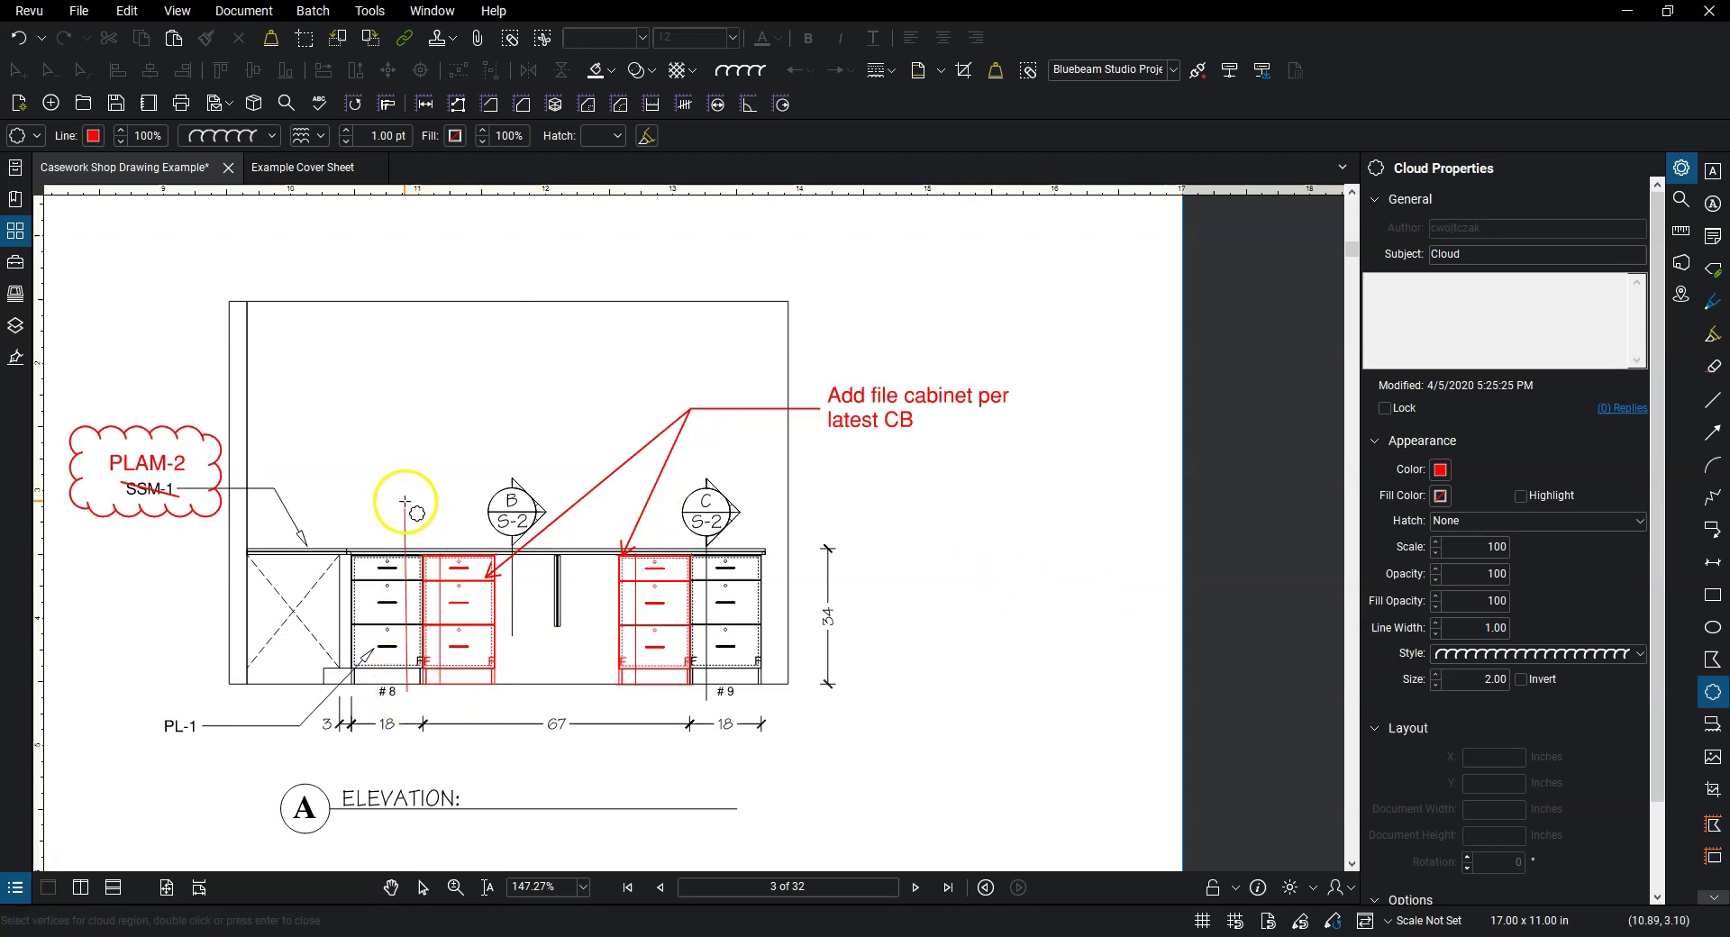
left_click(408, 527)
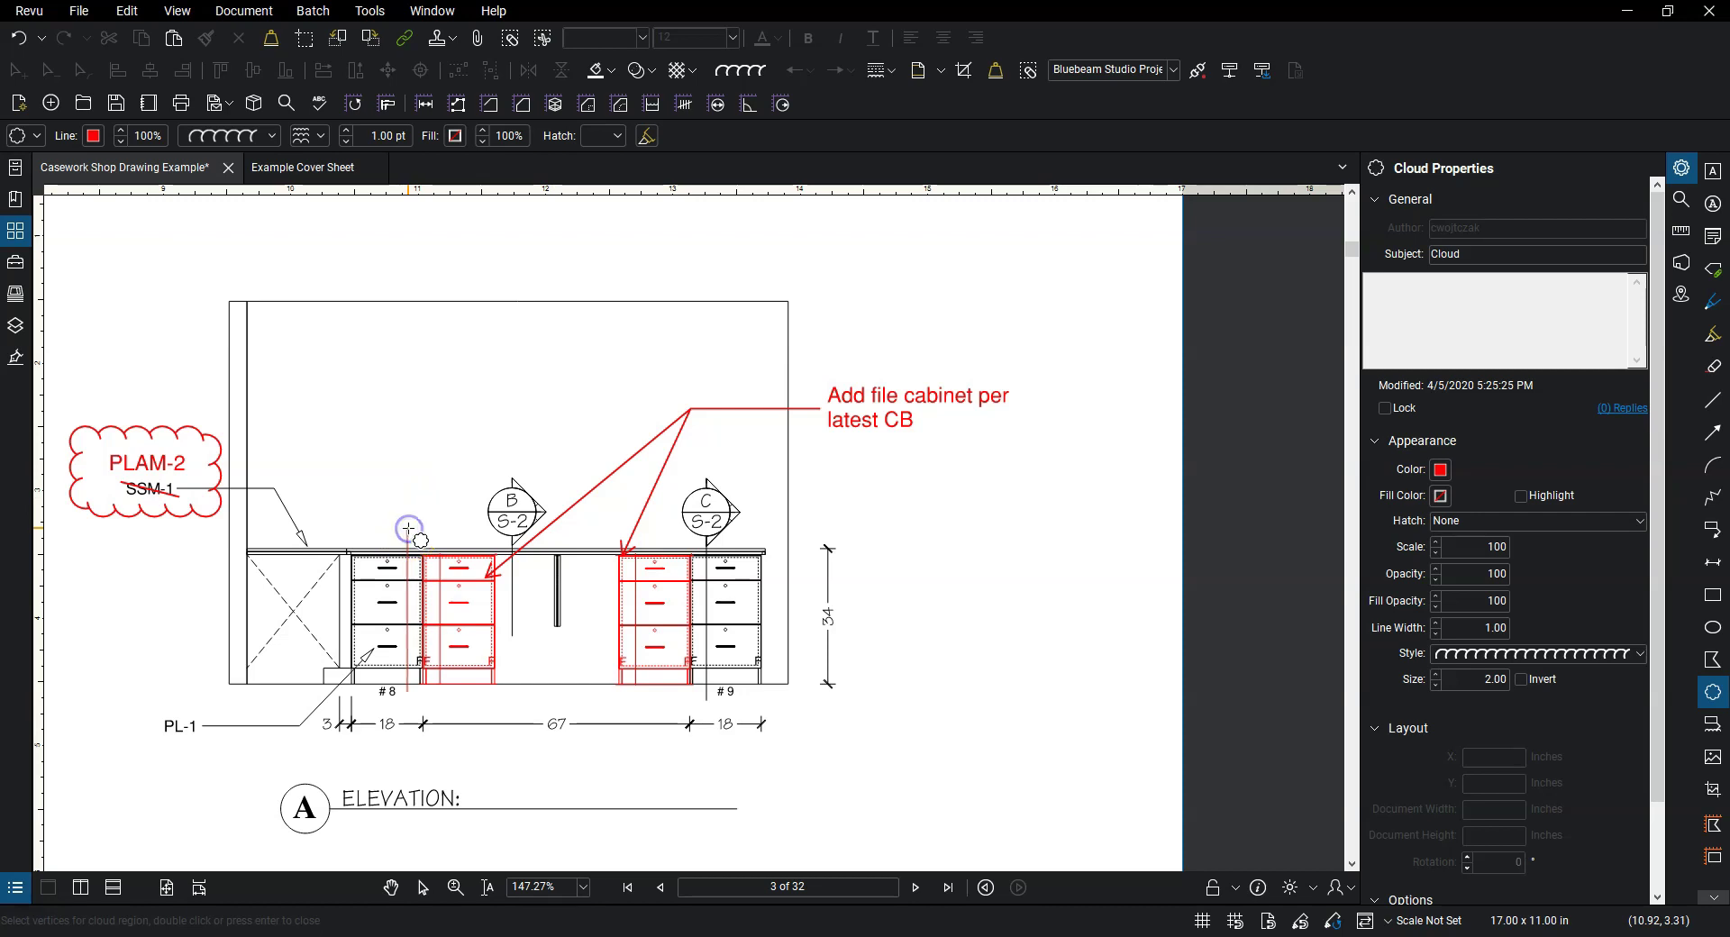
left_click_drag(408, 528, 724, 317)
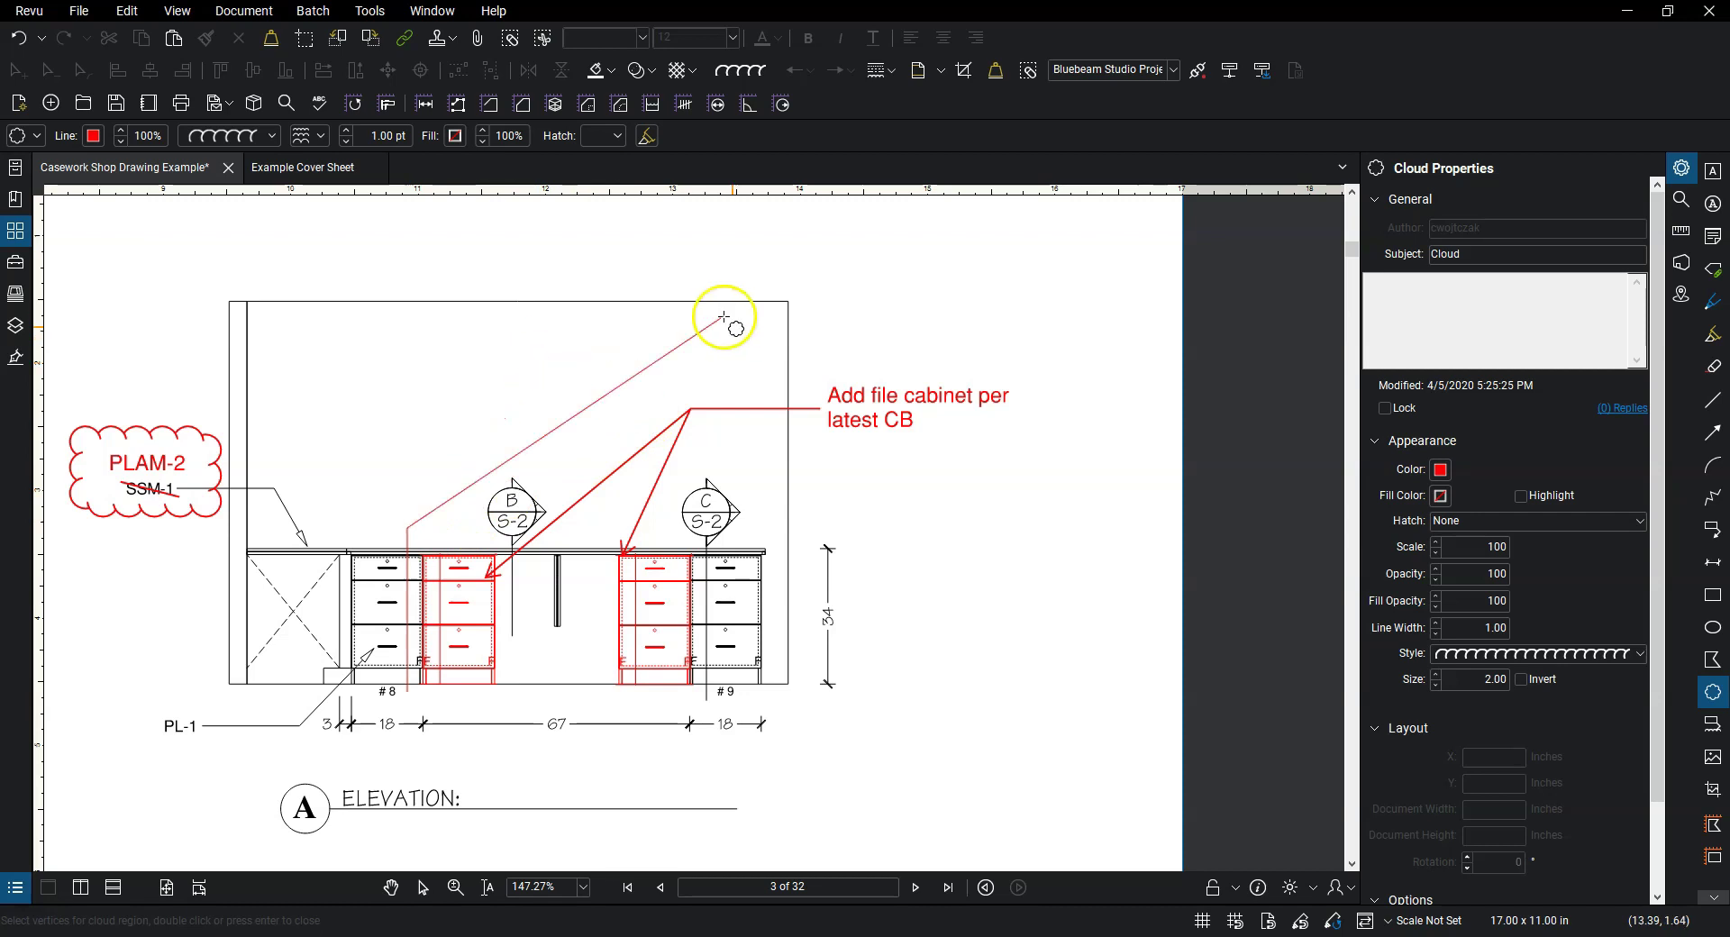
left_click(682, 361)
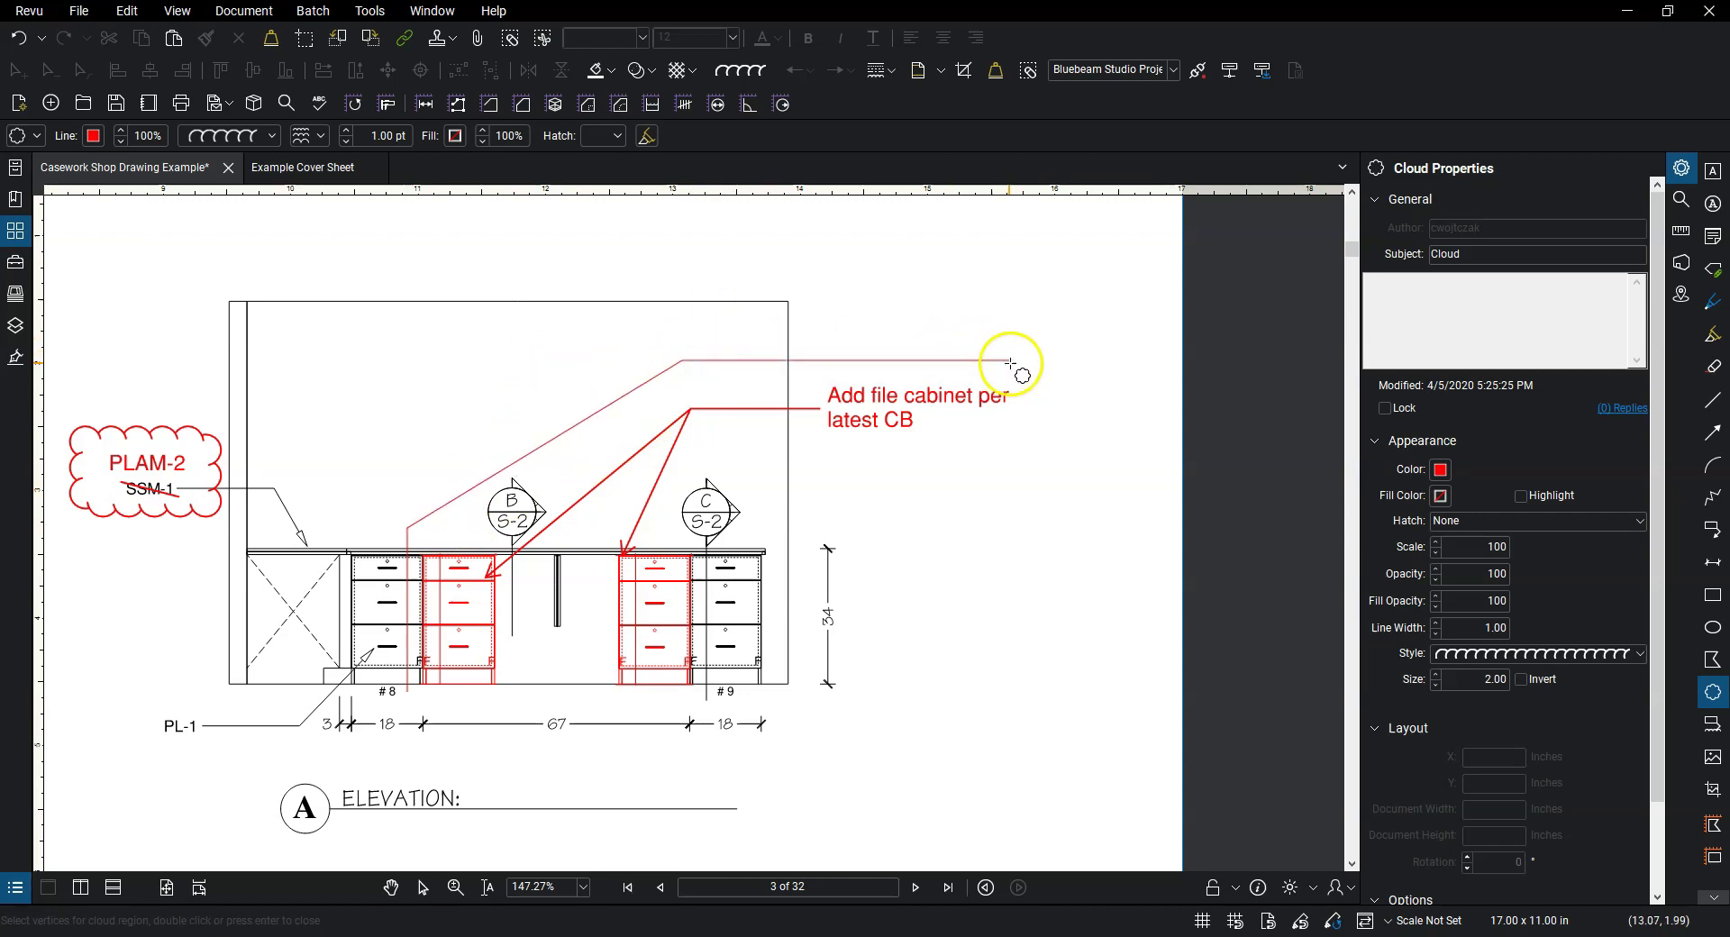
left_click(1022, 360)
left_click(1022, 443)
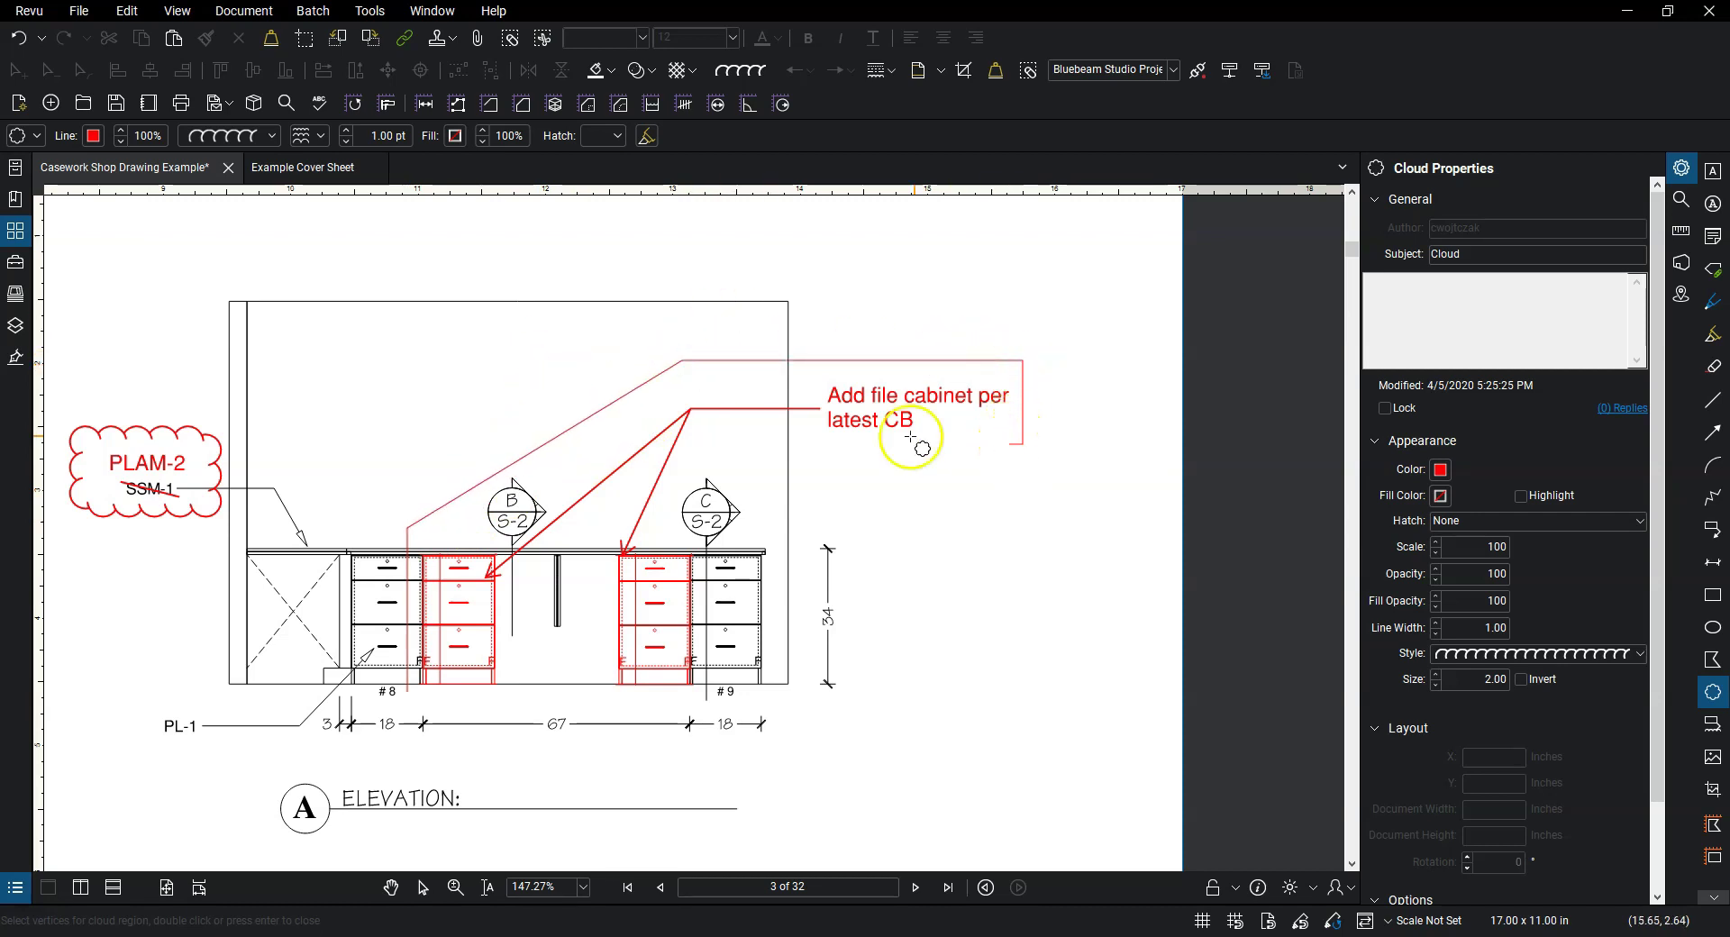
left_click(755, 442)
left_click(755, 689)
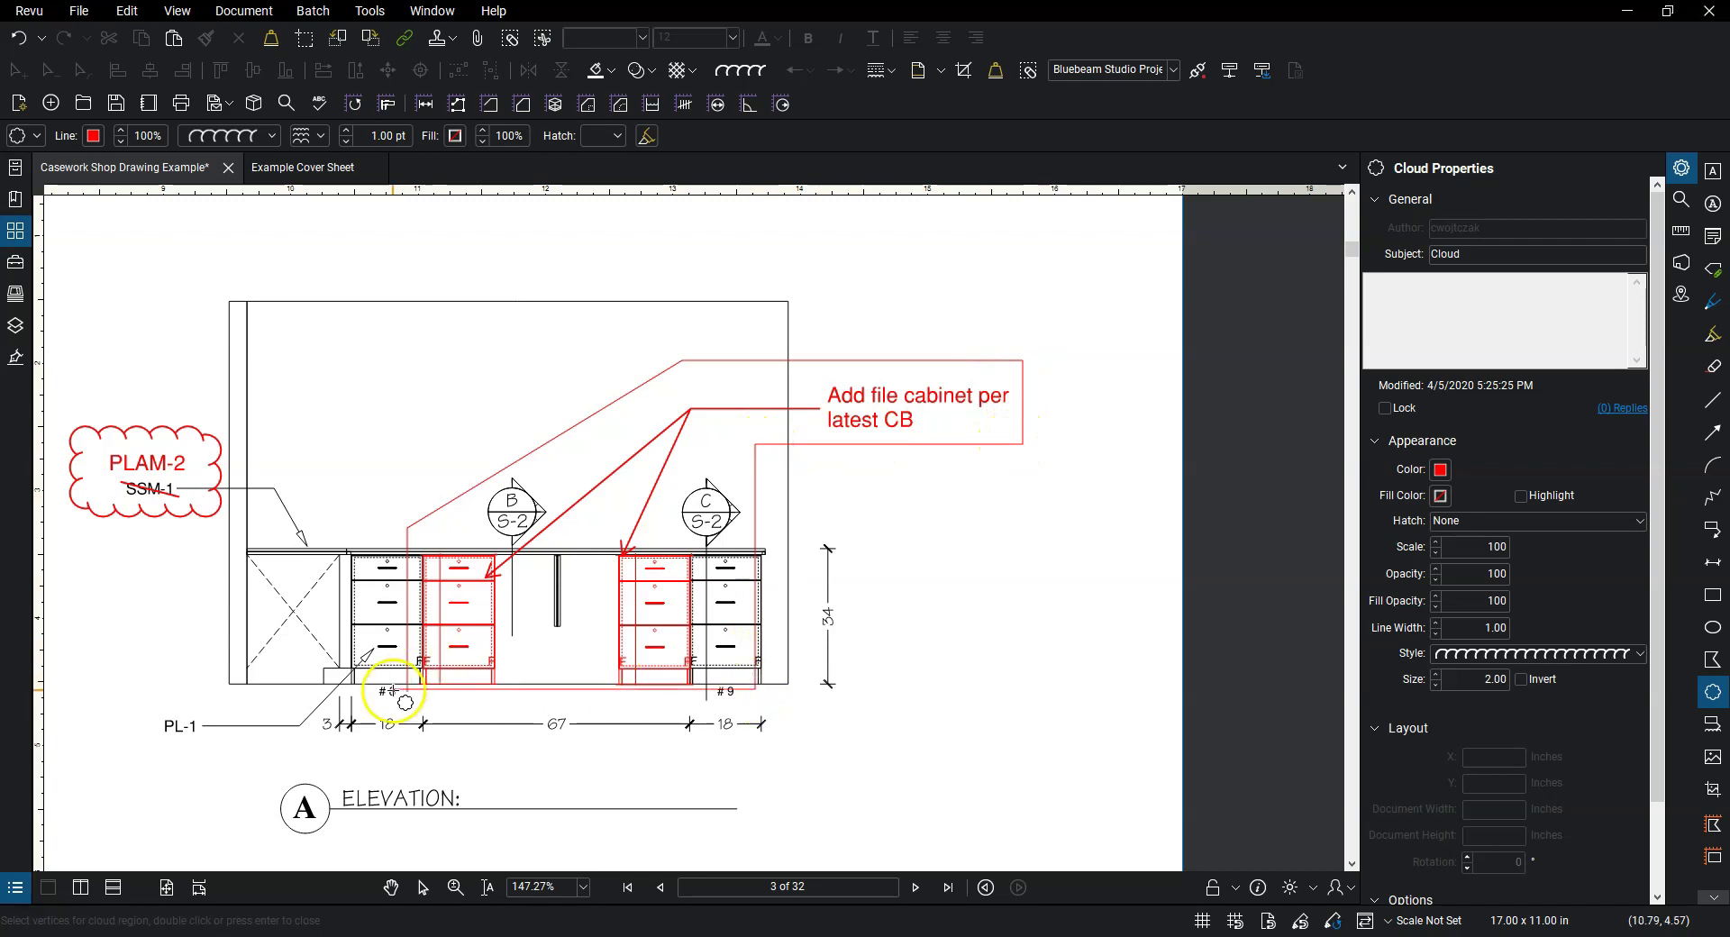
double_click(407, 692)
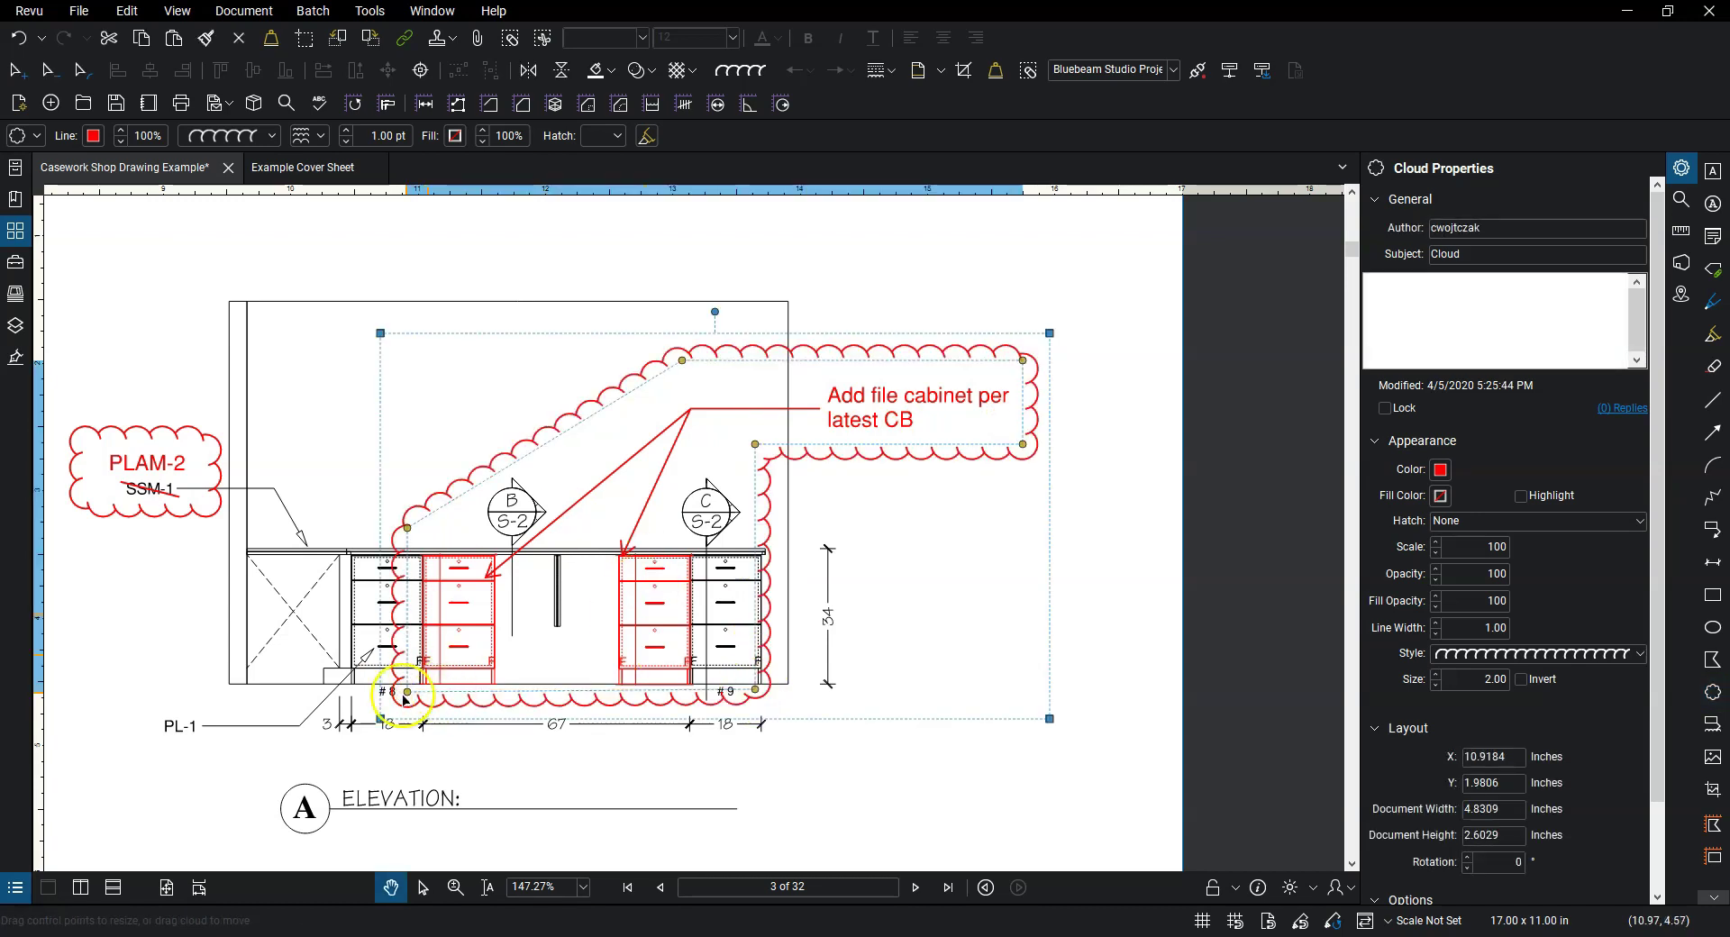
left_click(1104, 523)
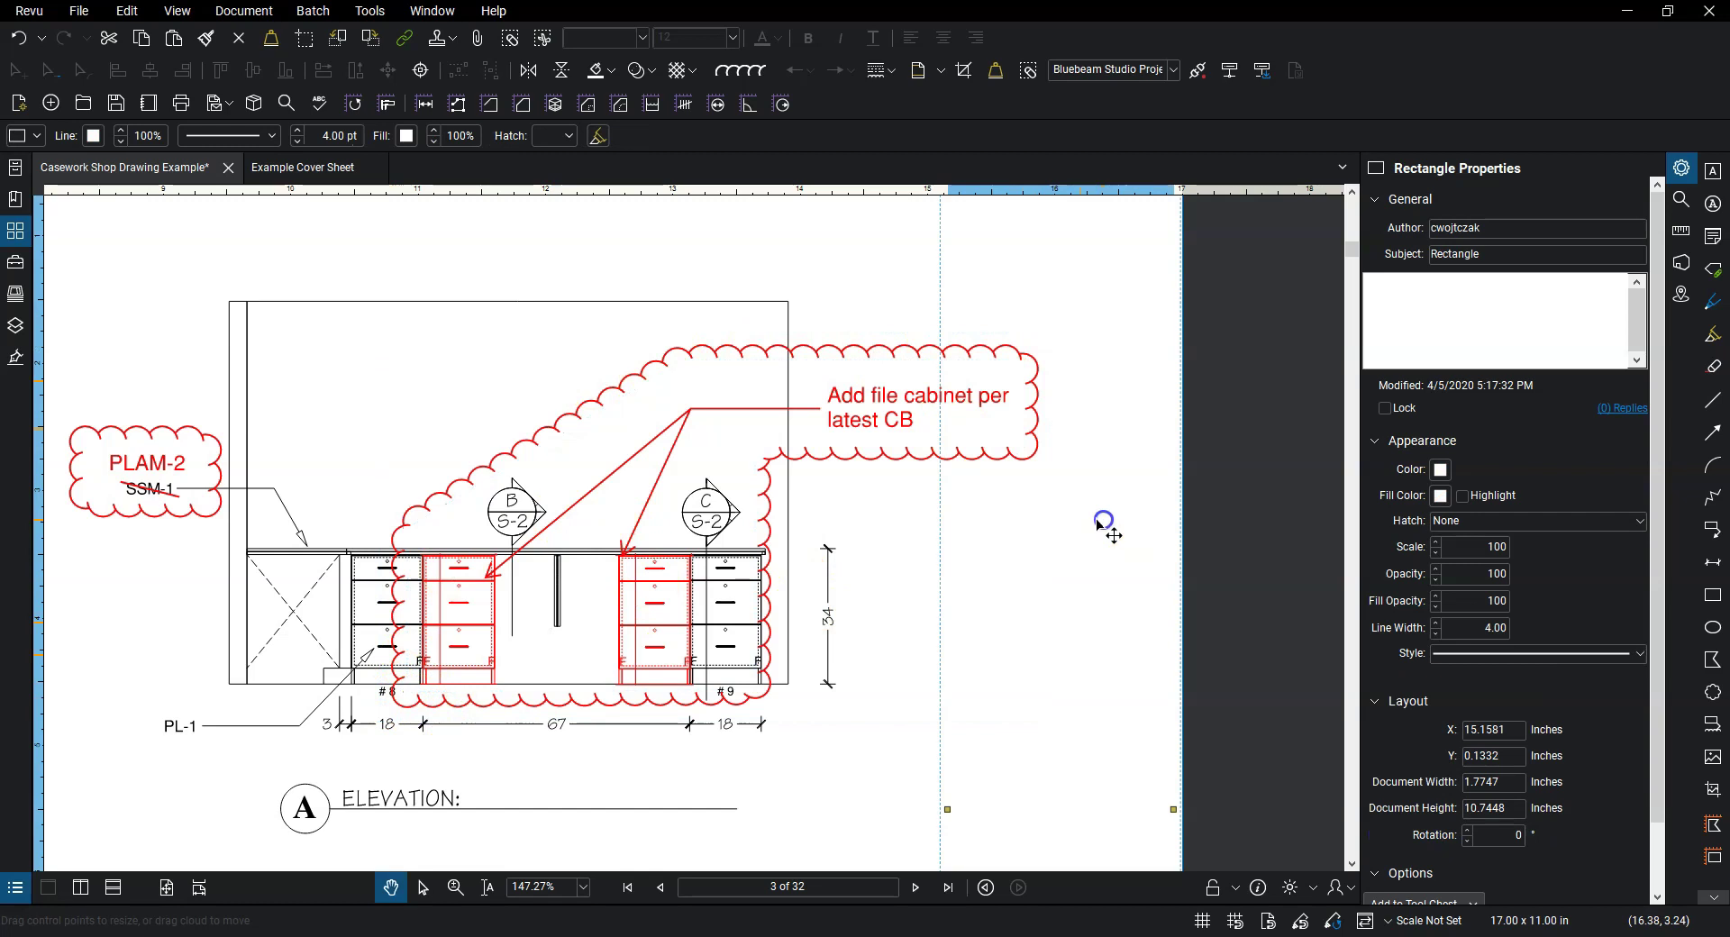
scroll(793, 540, "down", 3)
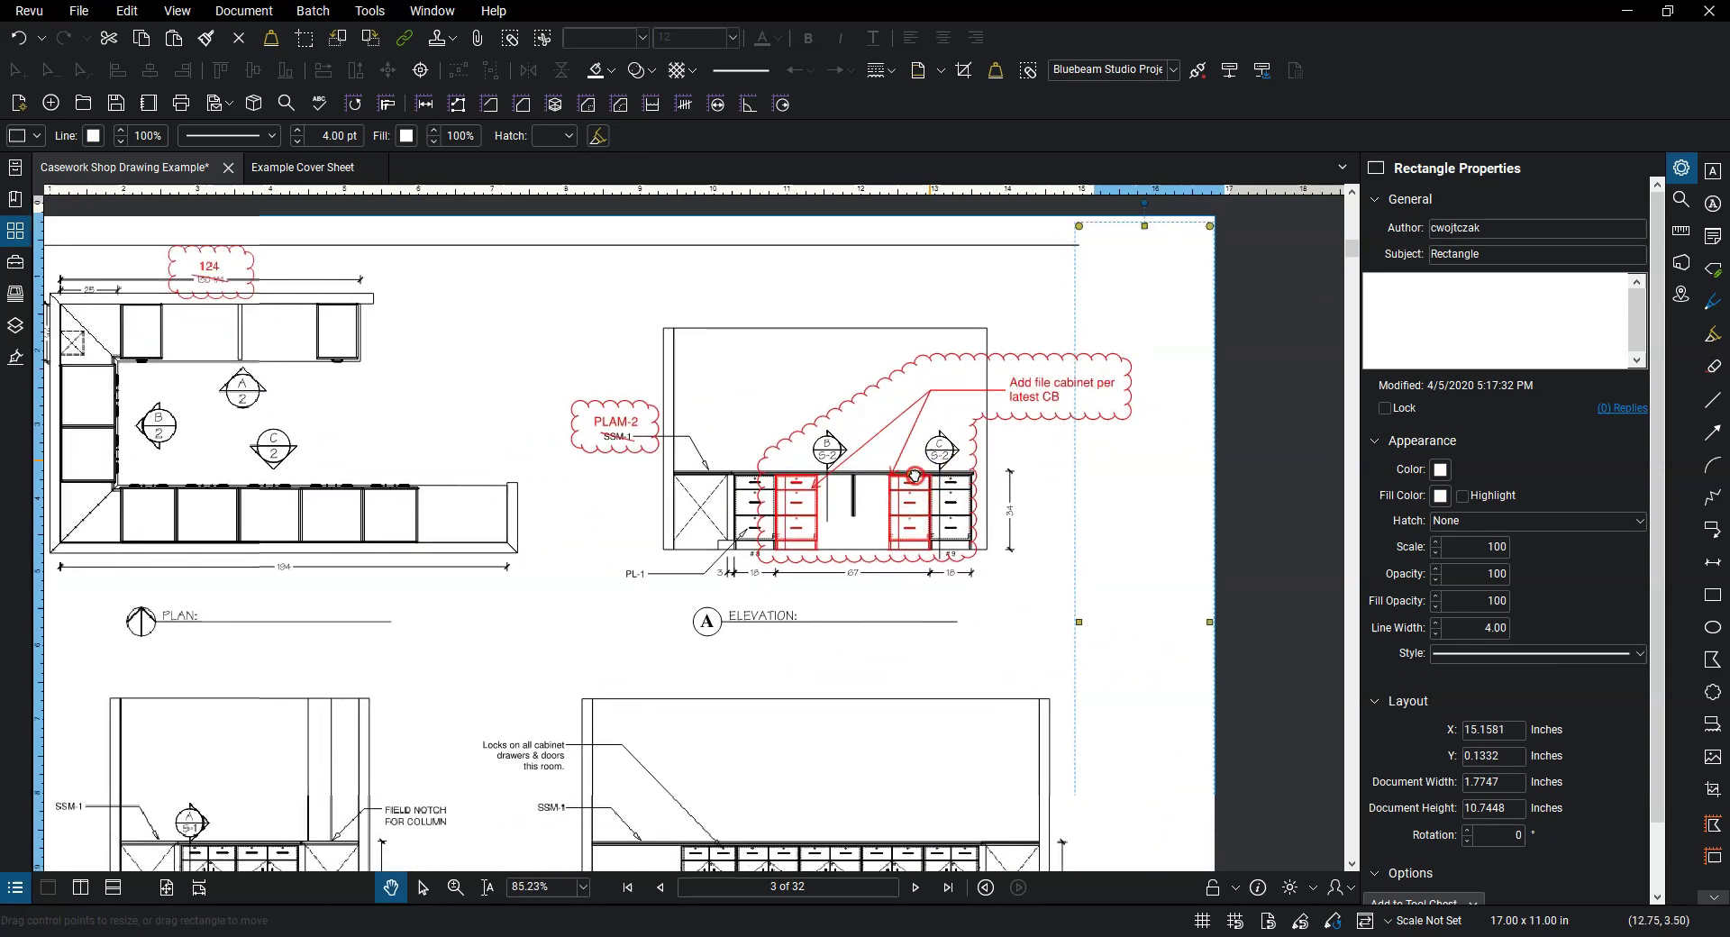
scroll(914, 474, "down", 2)
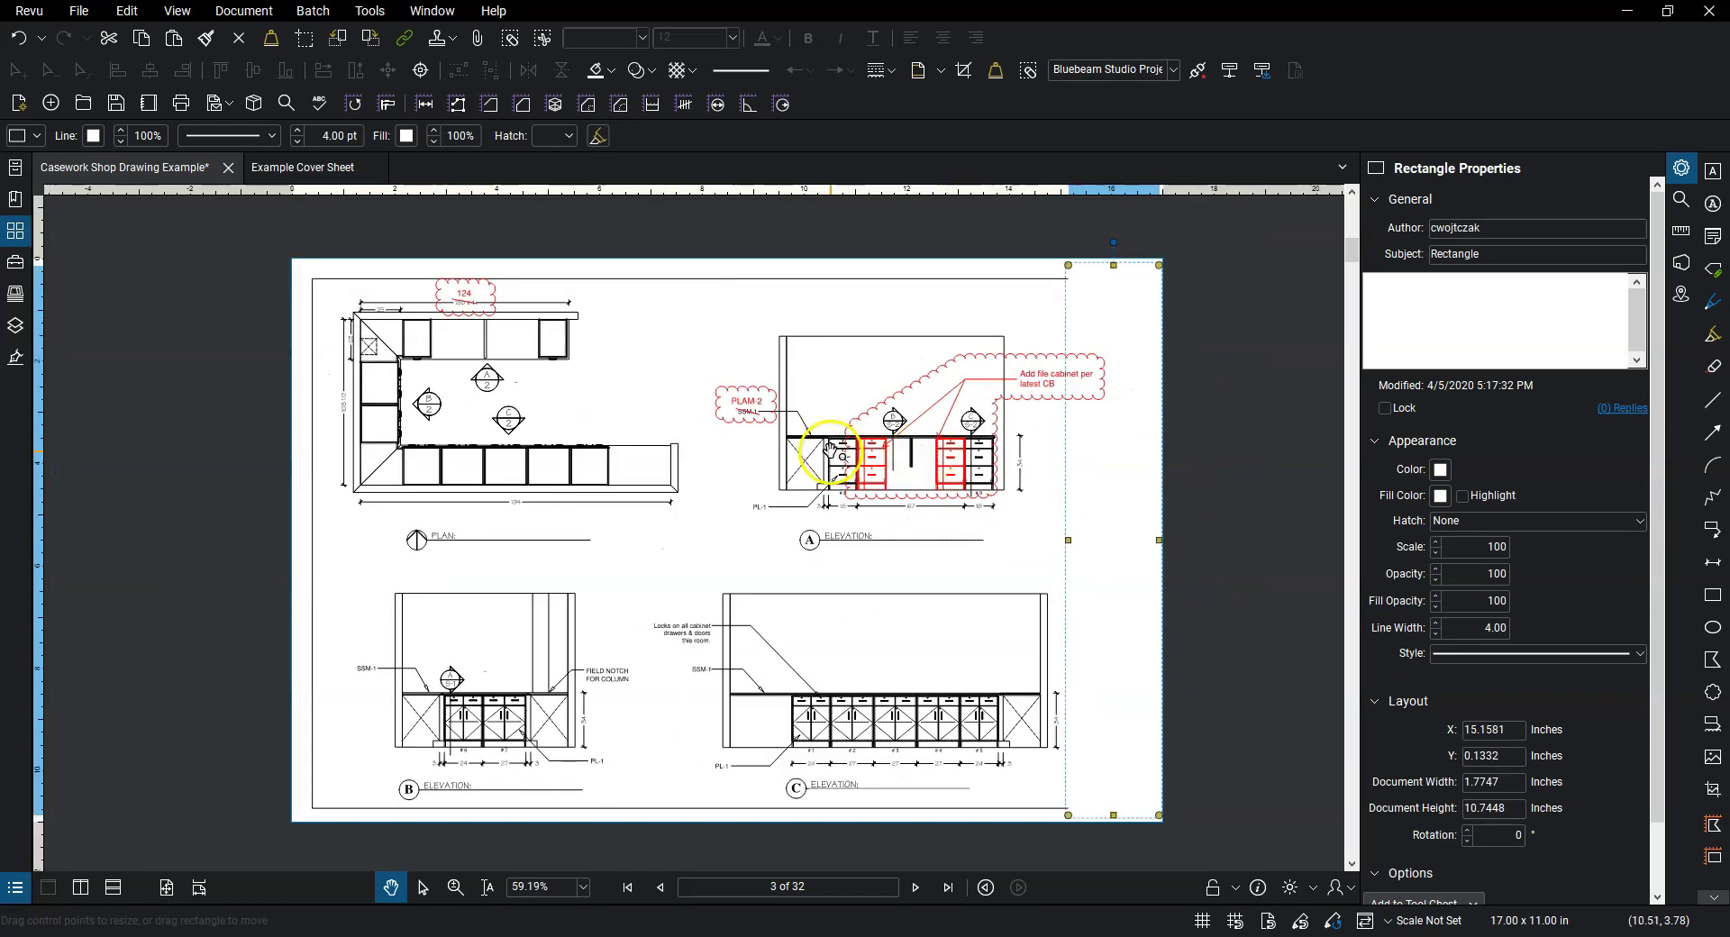
scroll(830, 450, "up", 1)
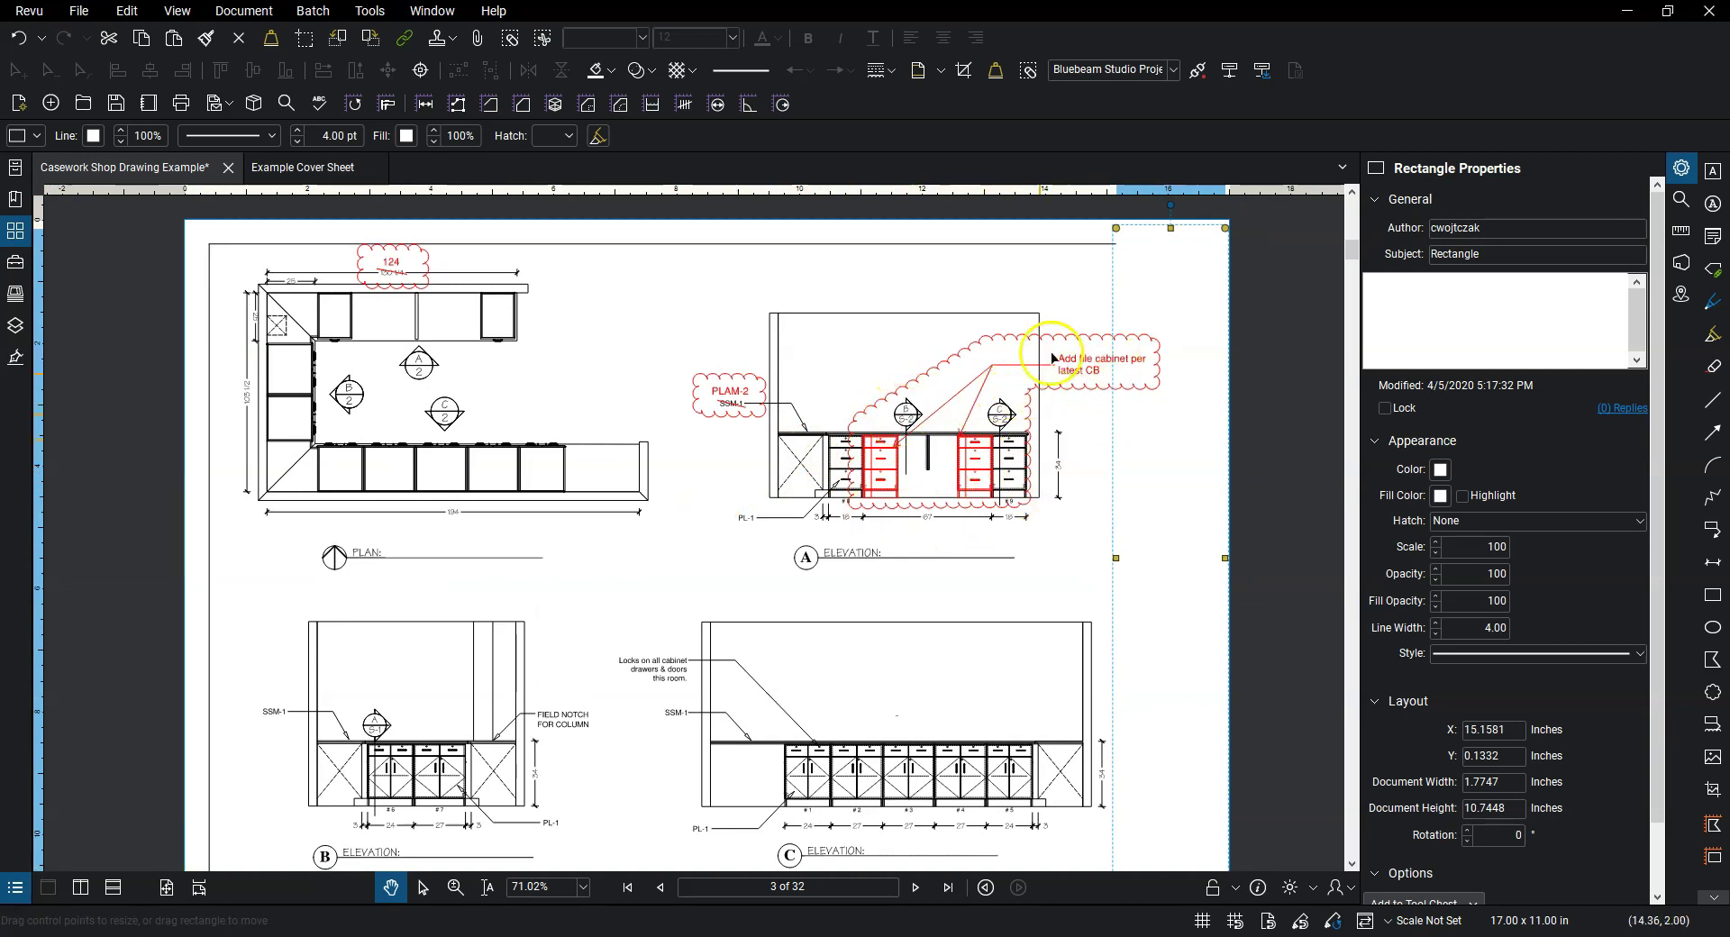
scroll(1096, 368, "up", 1)
scroll(1096, 368, "up", 2)
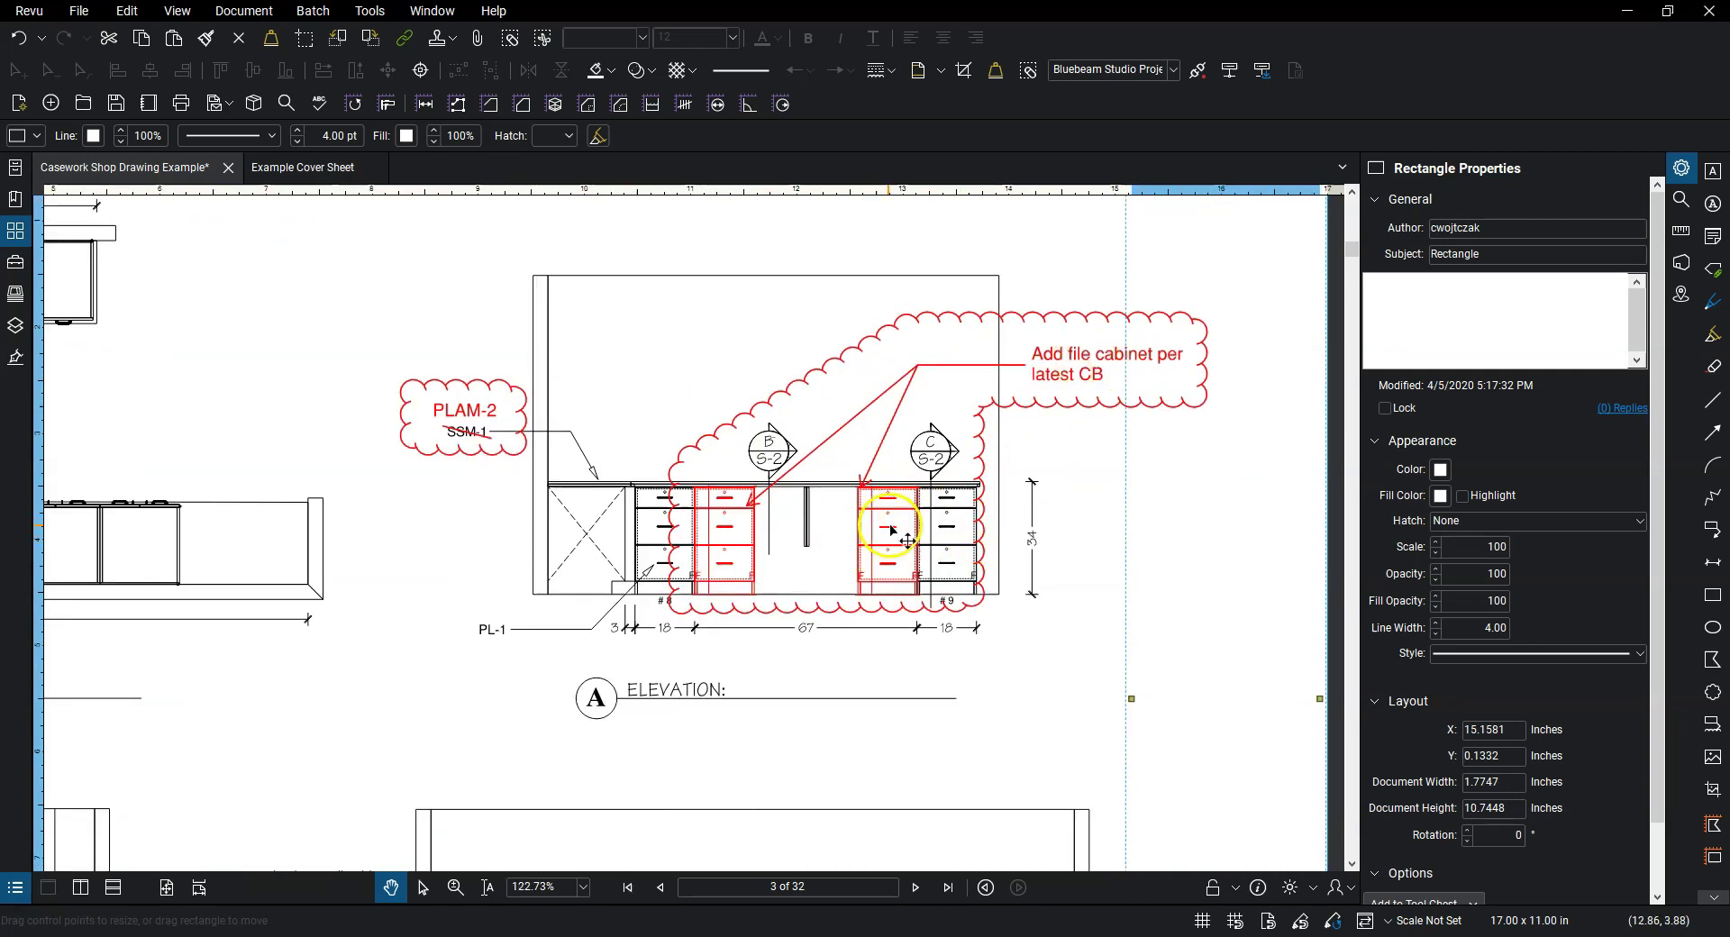
scroll(901, 505, "up", 3)
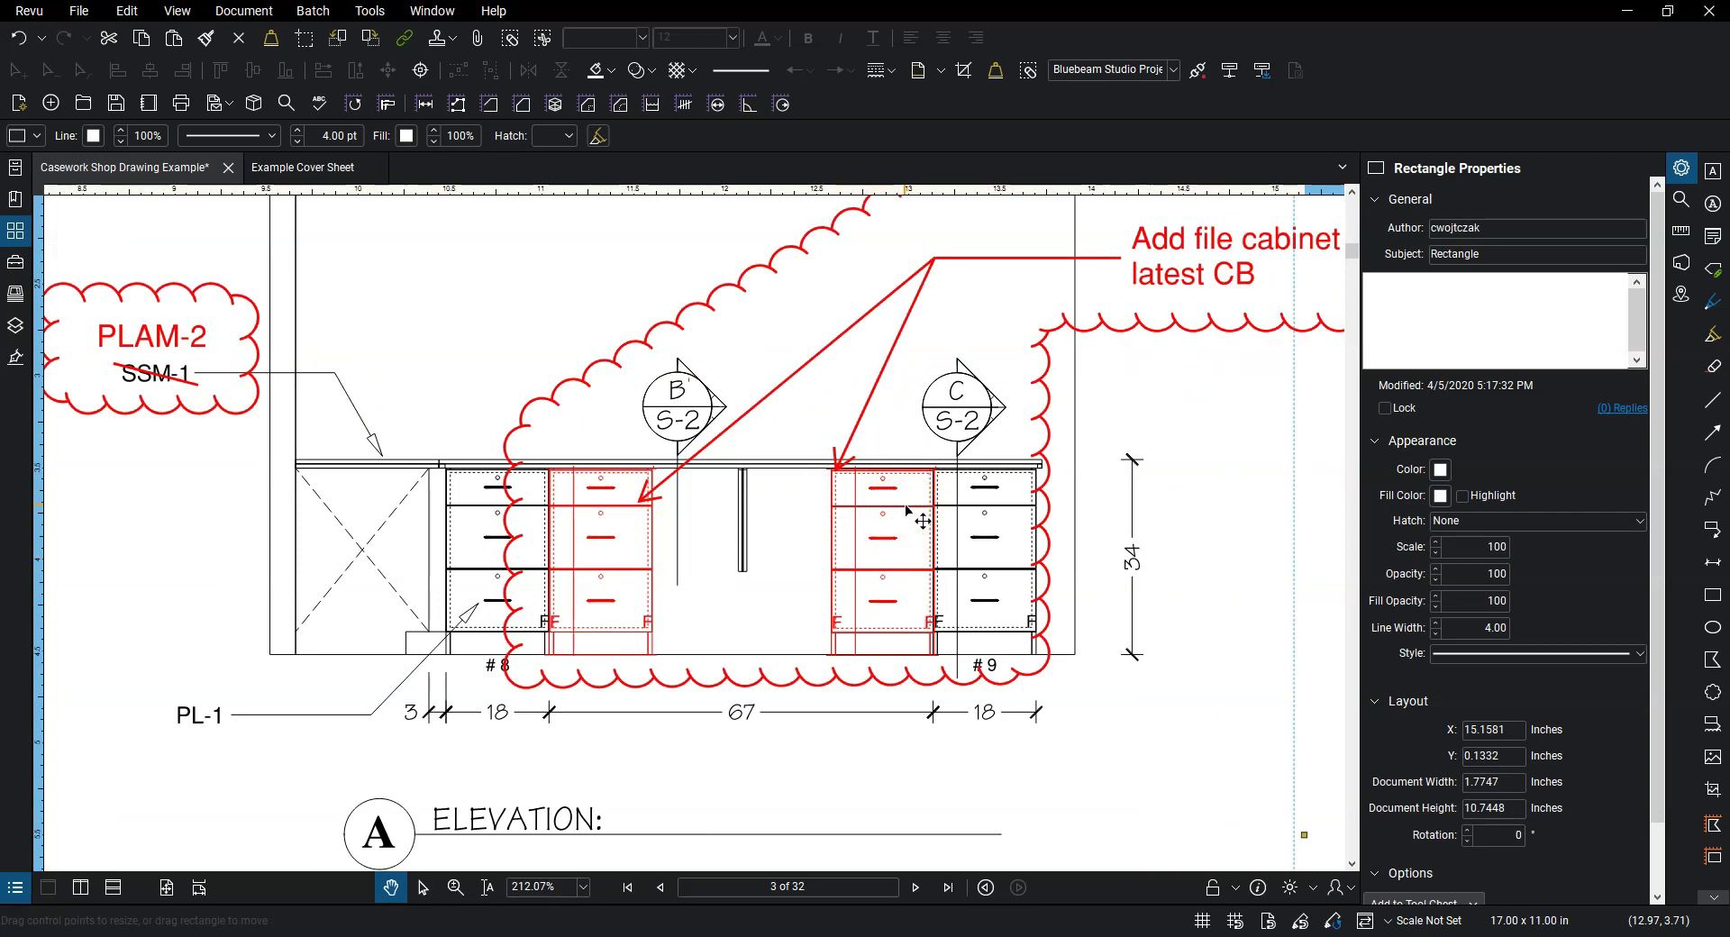
scroll(983, 539, "down", 6)
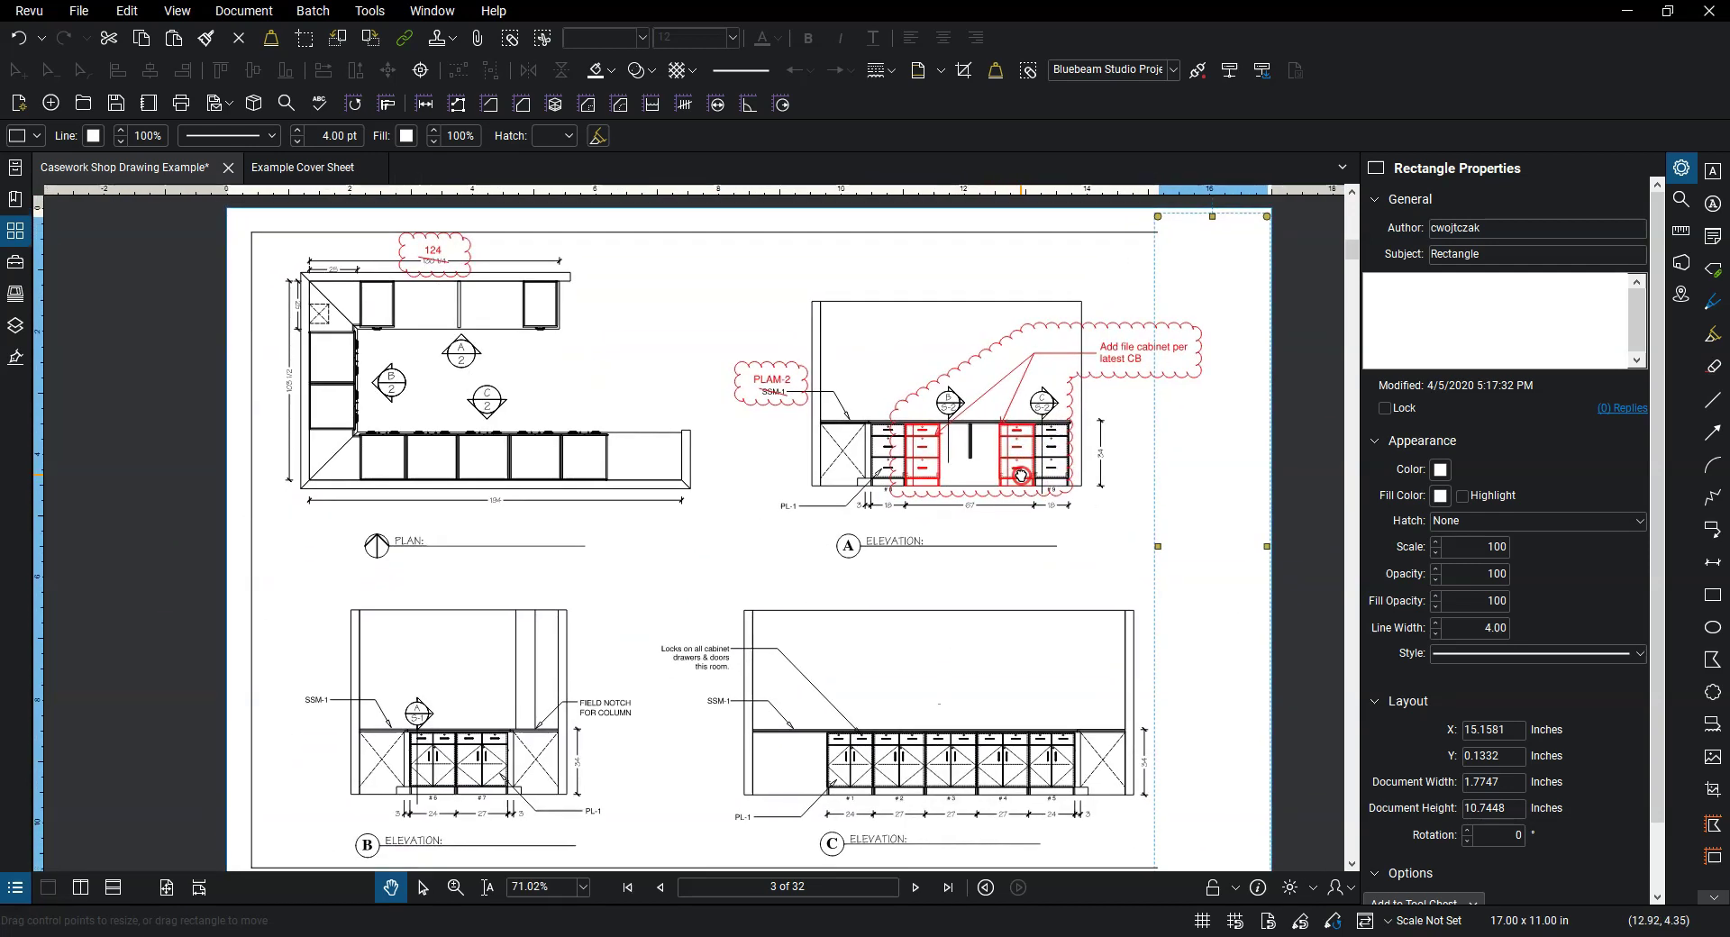
left_click(685, 298)
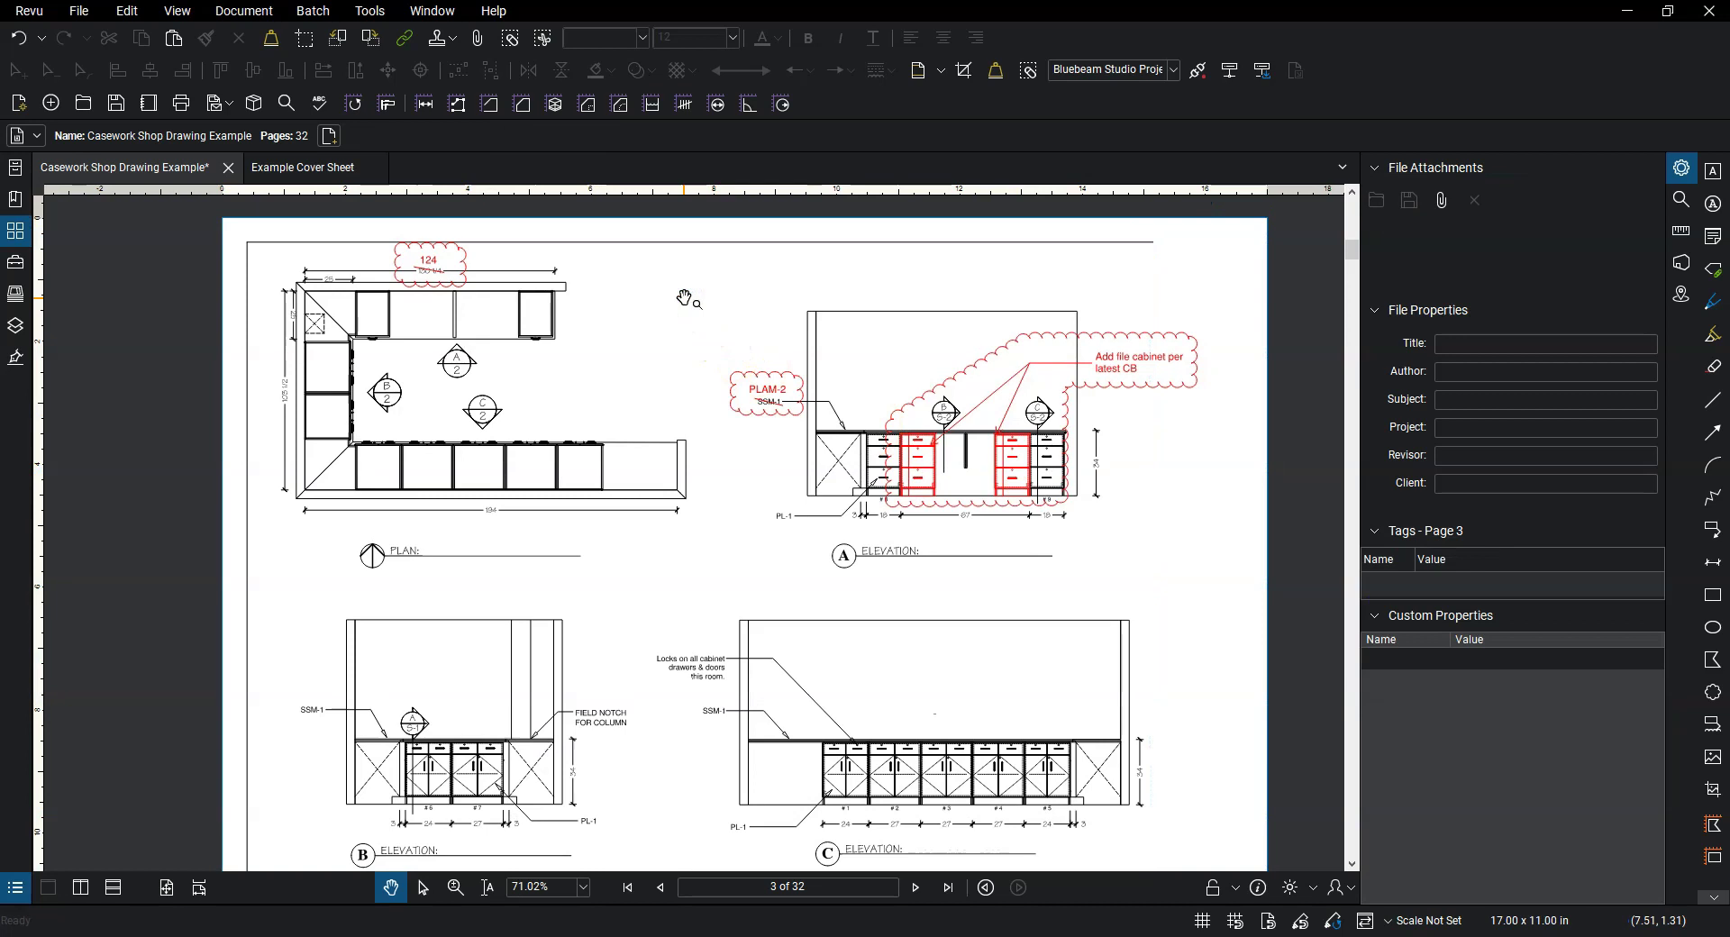
left_click_drag(685, 299, 693, 293)
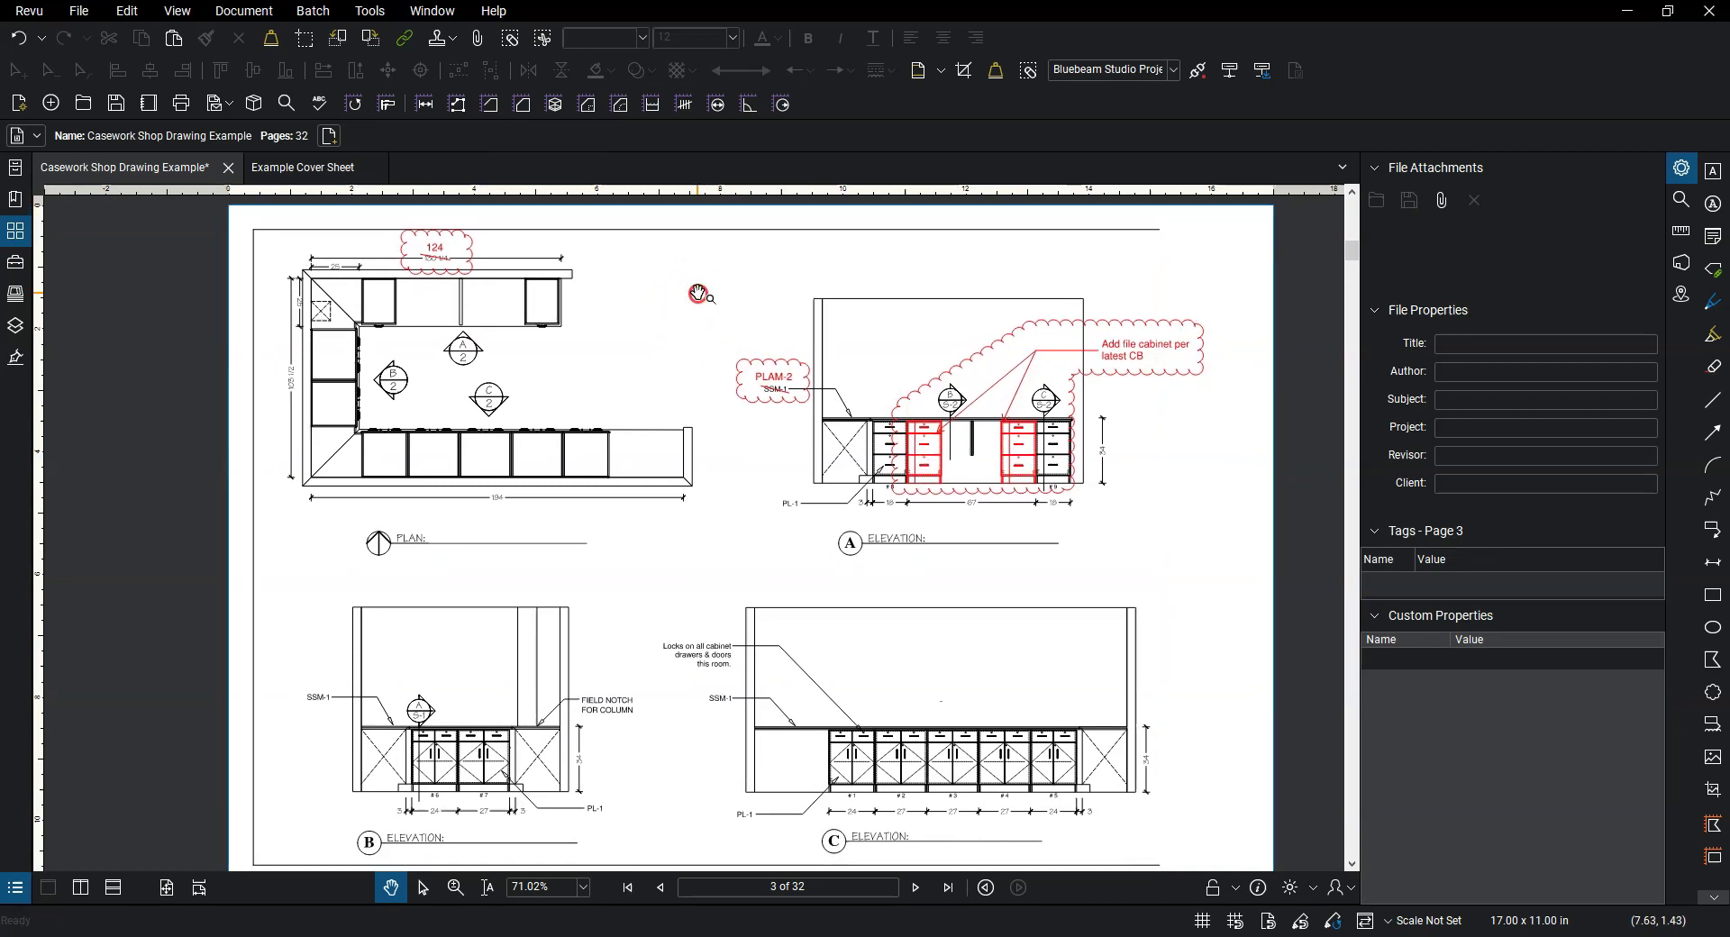
Show the page thumbnails and go to page 1 of the drawing set.
left_click(36, 416)
left_click(148, 263)
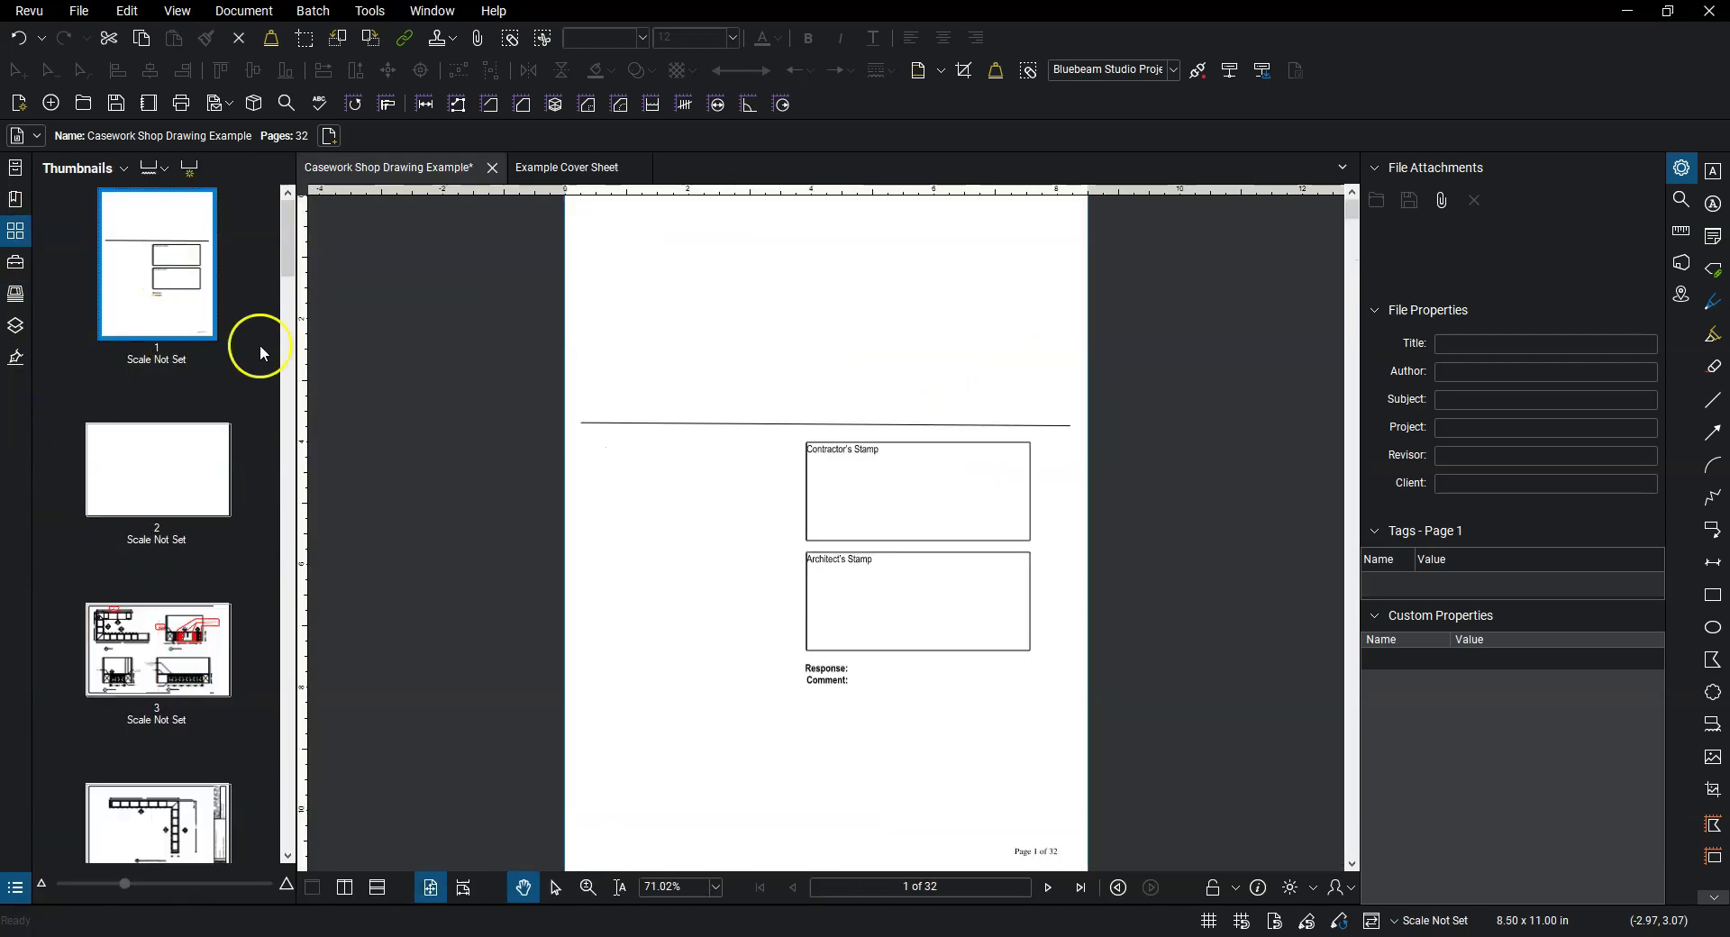
scroll(546, 463, "down", 1)
left_click_drag(546, 463, 593, 474)
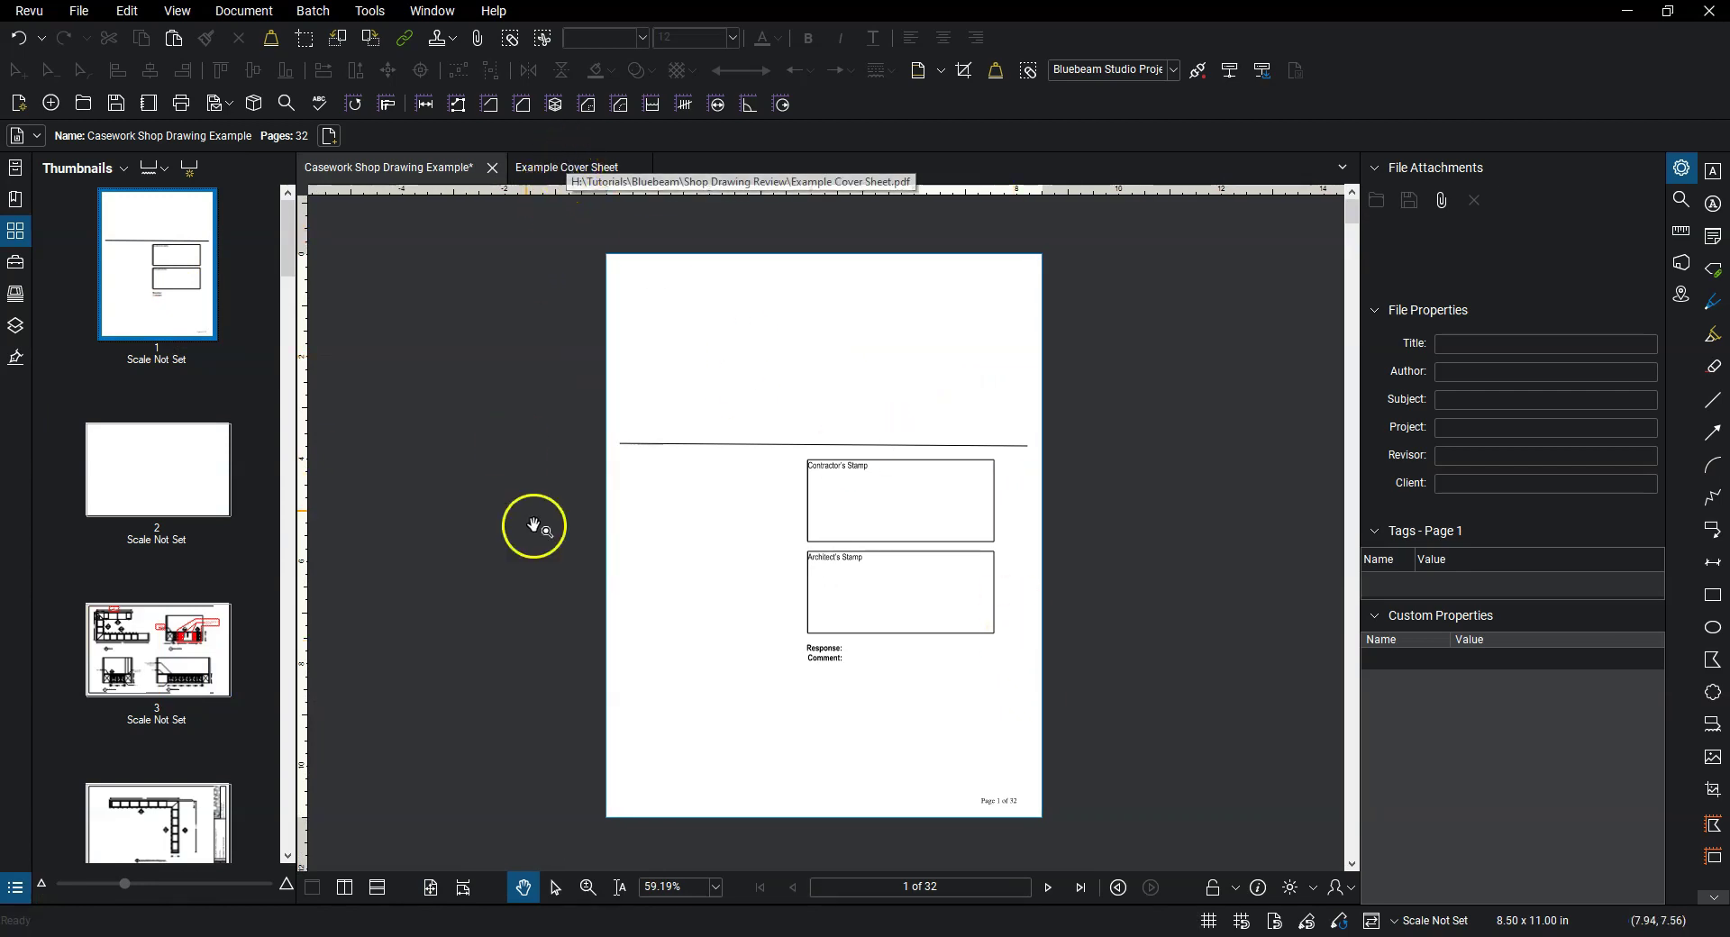
Switch to the Example Cover Sheet document and pan around its page.
left_click(576, 168)
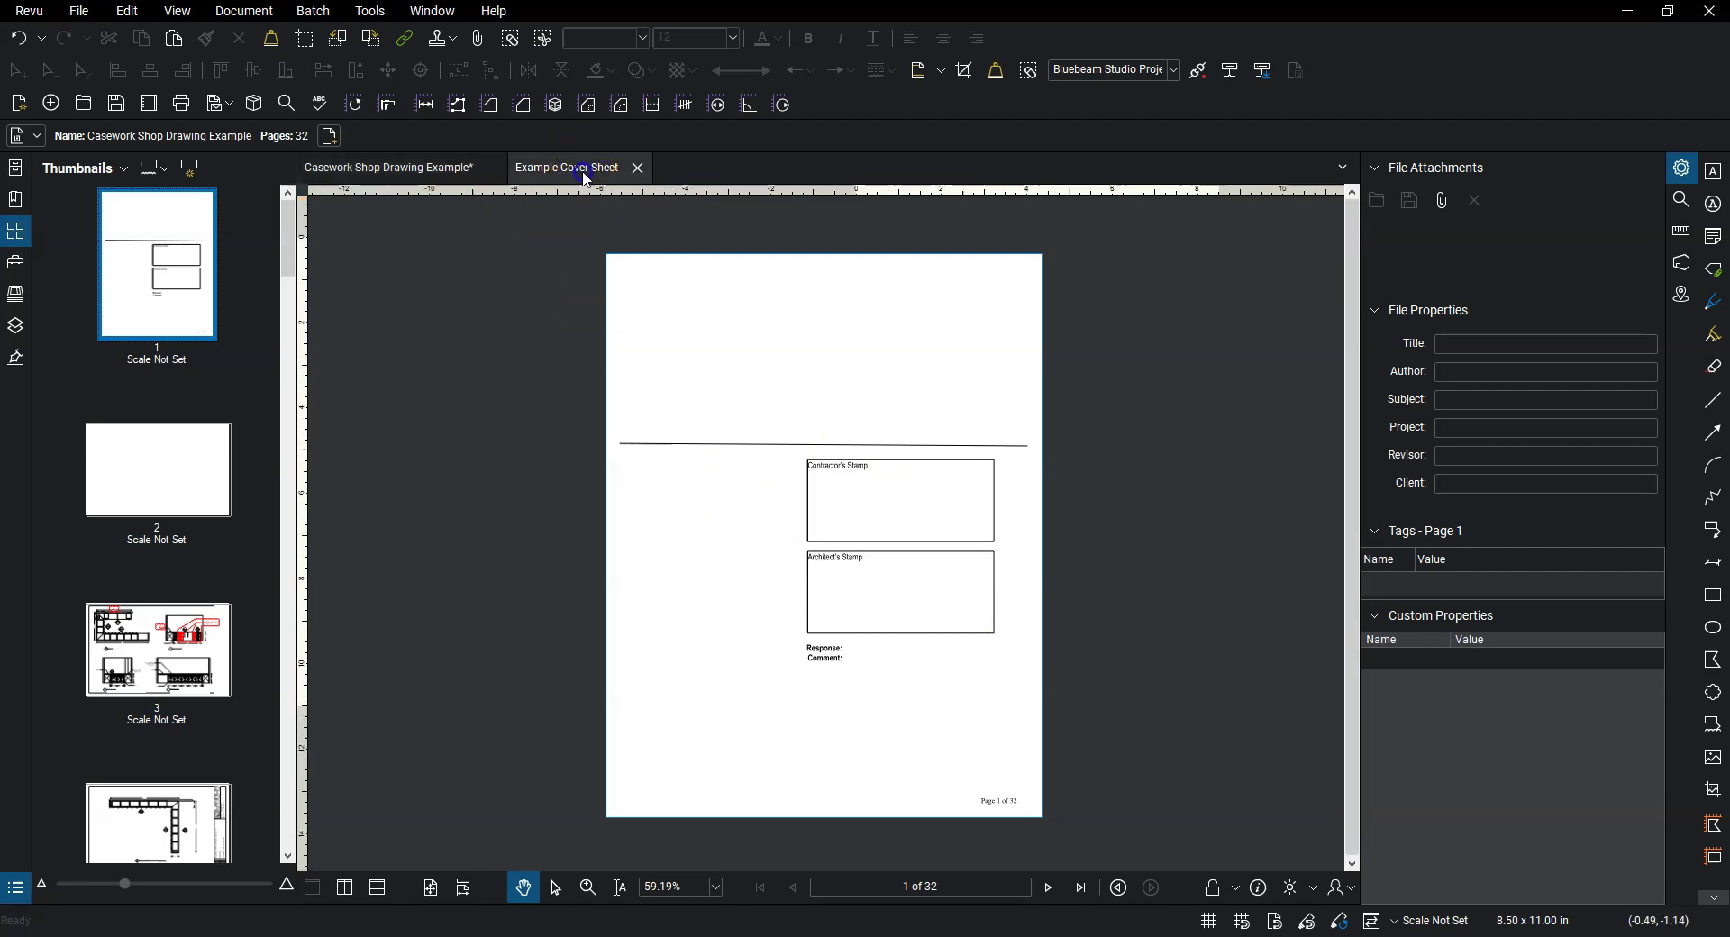
left_click_drag(1070, 567, 927, 618)
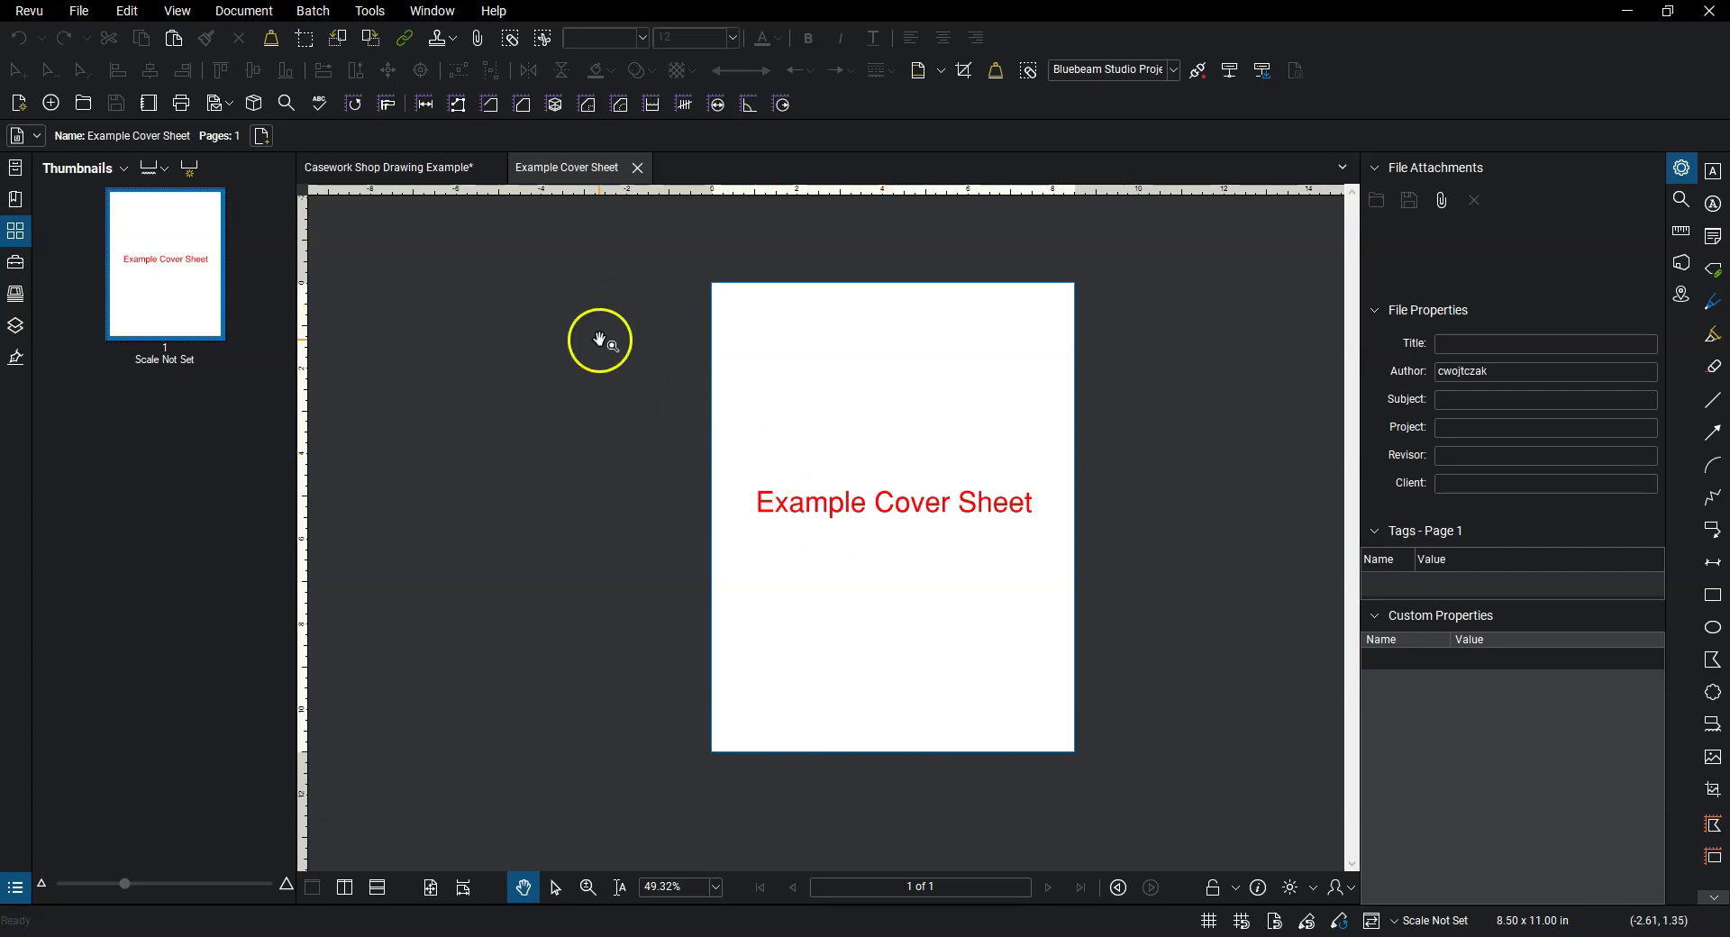
left_click_drag(791, 367, 189, 286)
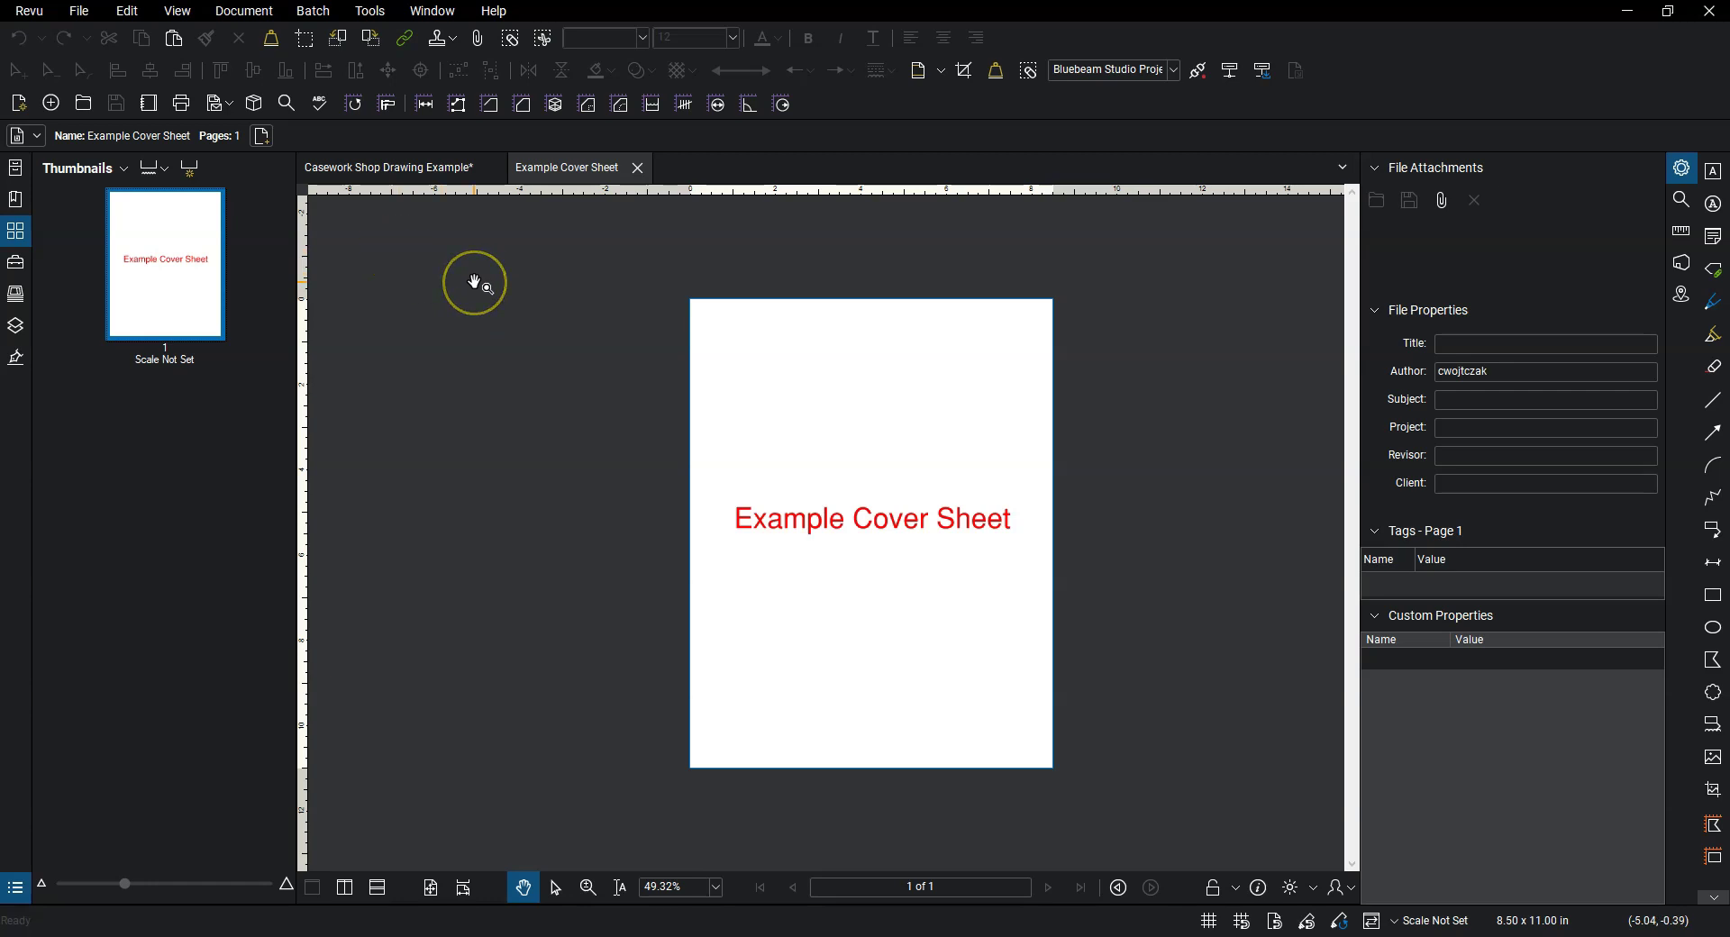
Return to the Casework Shop Drawing Example and display page 3.
left_click(402, 173)
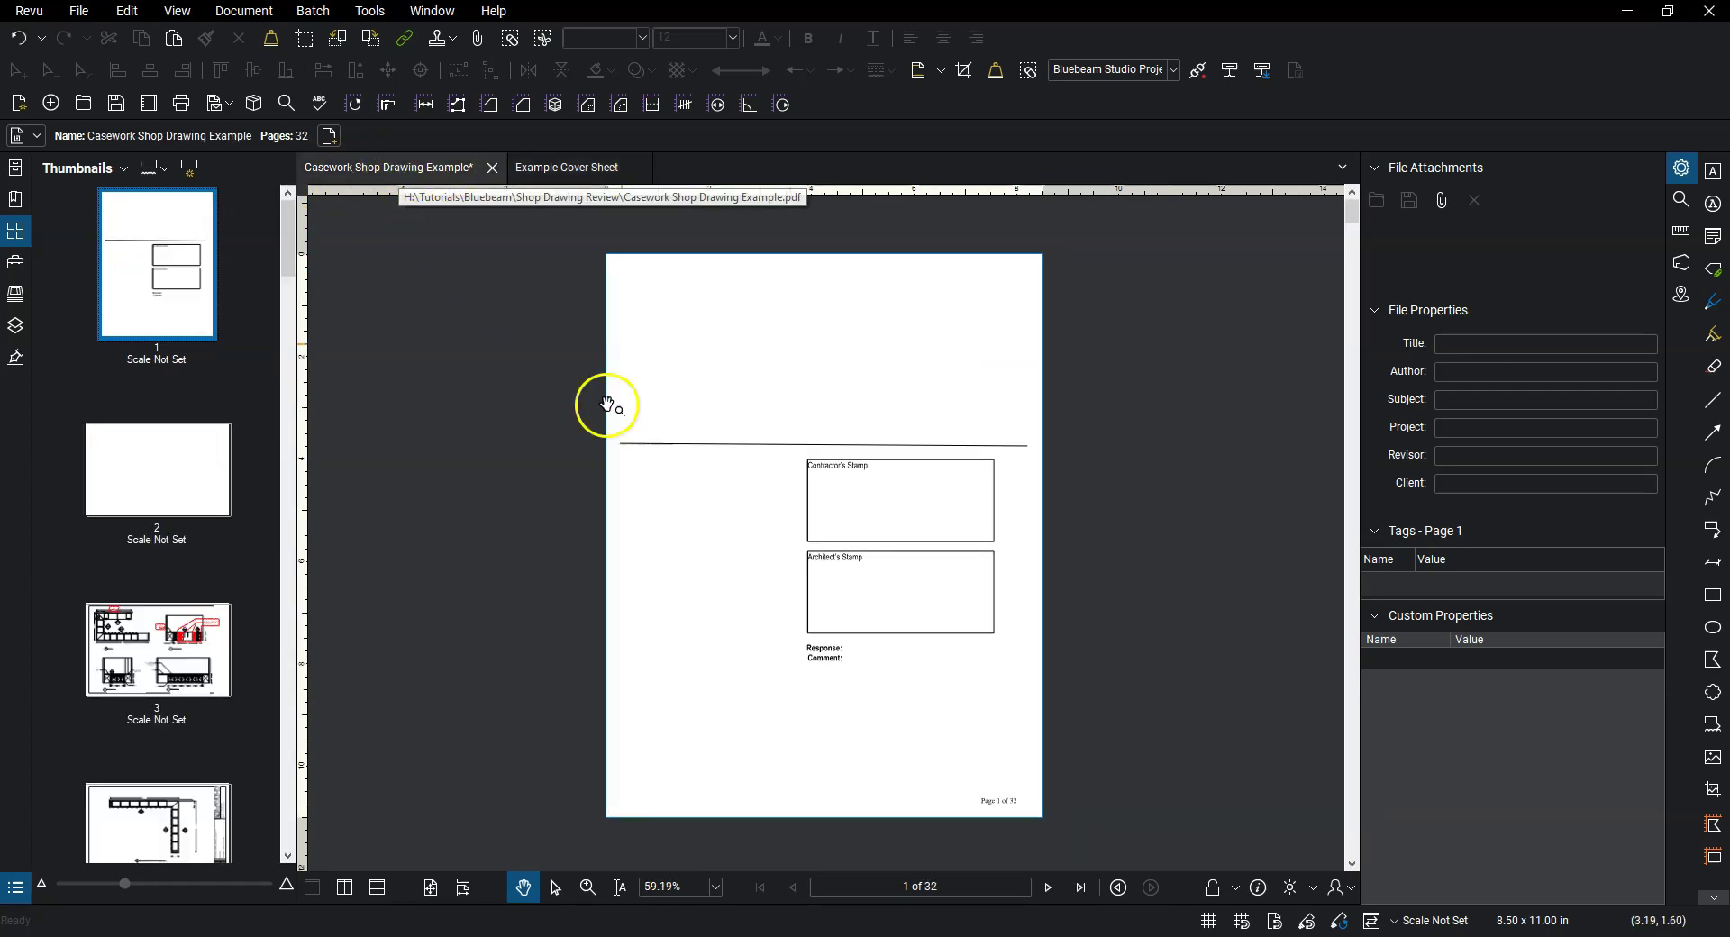
left_click_drag(794, 448, 796, 449)
left_click(221, 622)
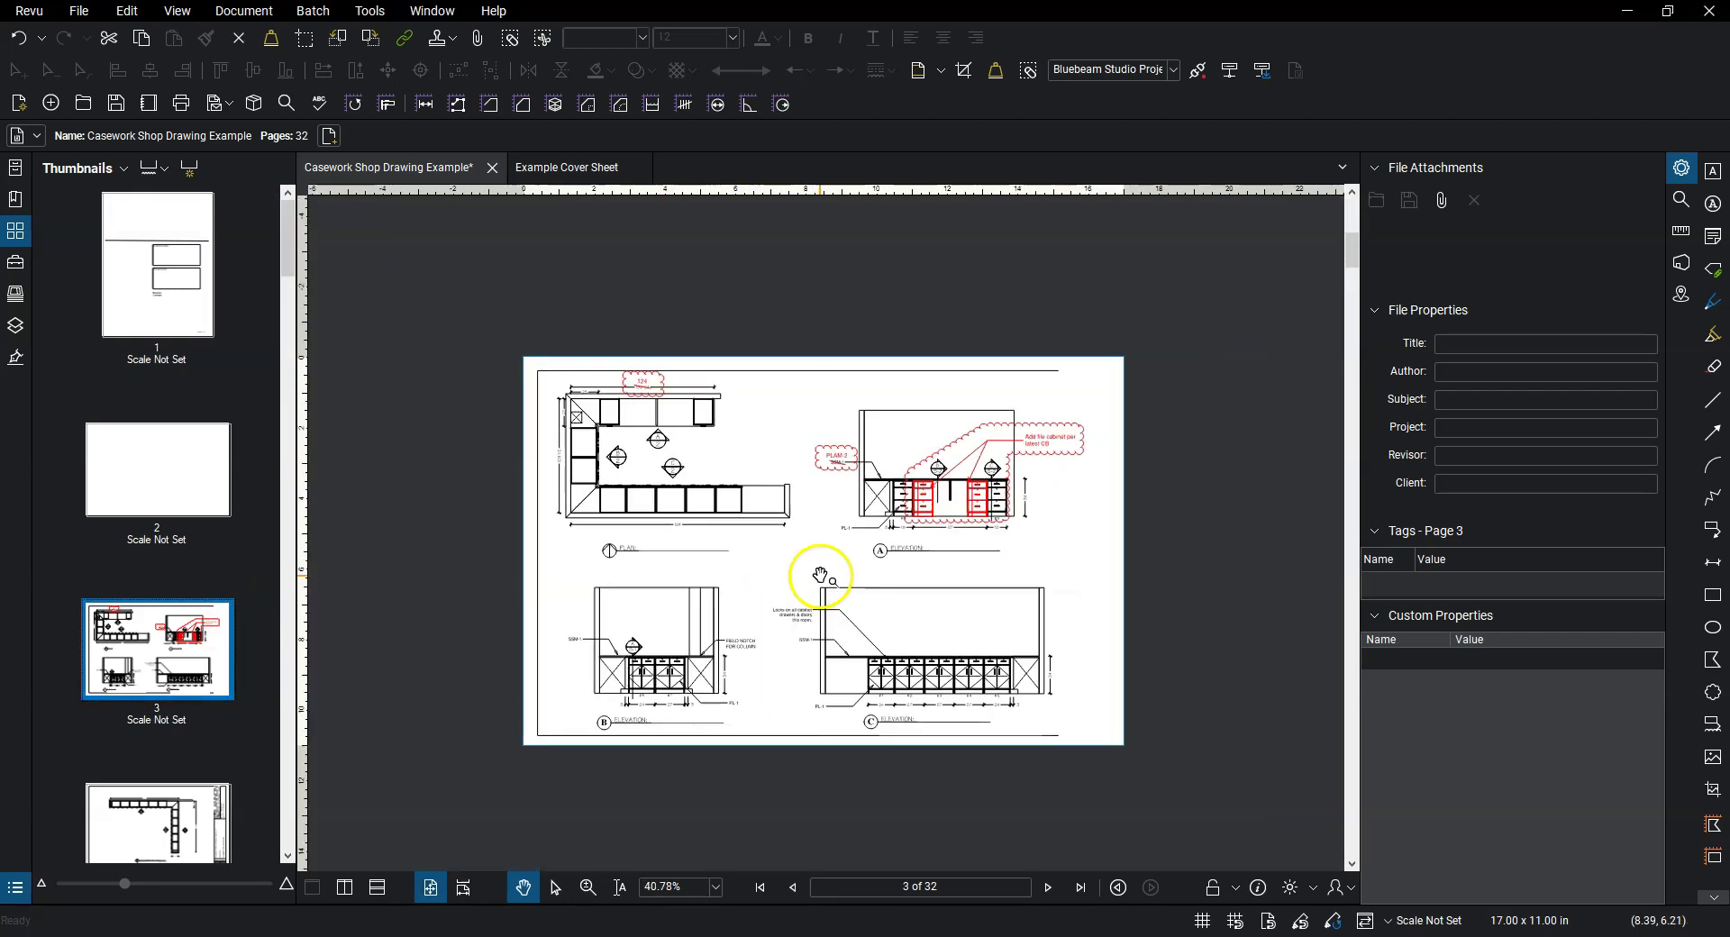
scroll(820, 553, "up", 1)
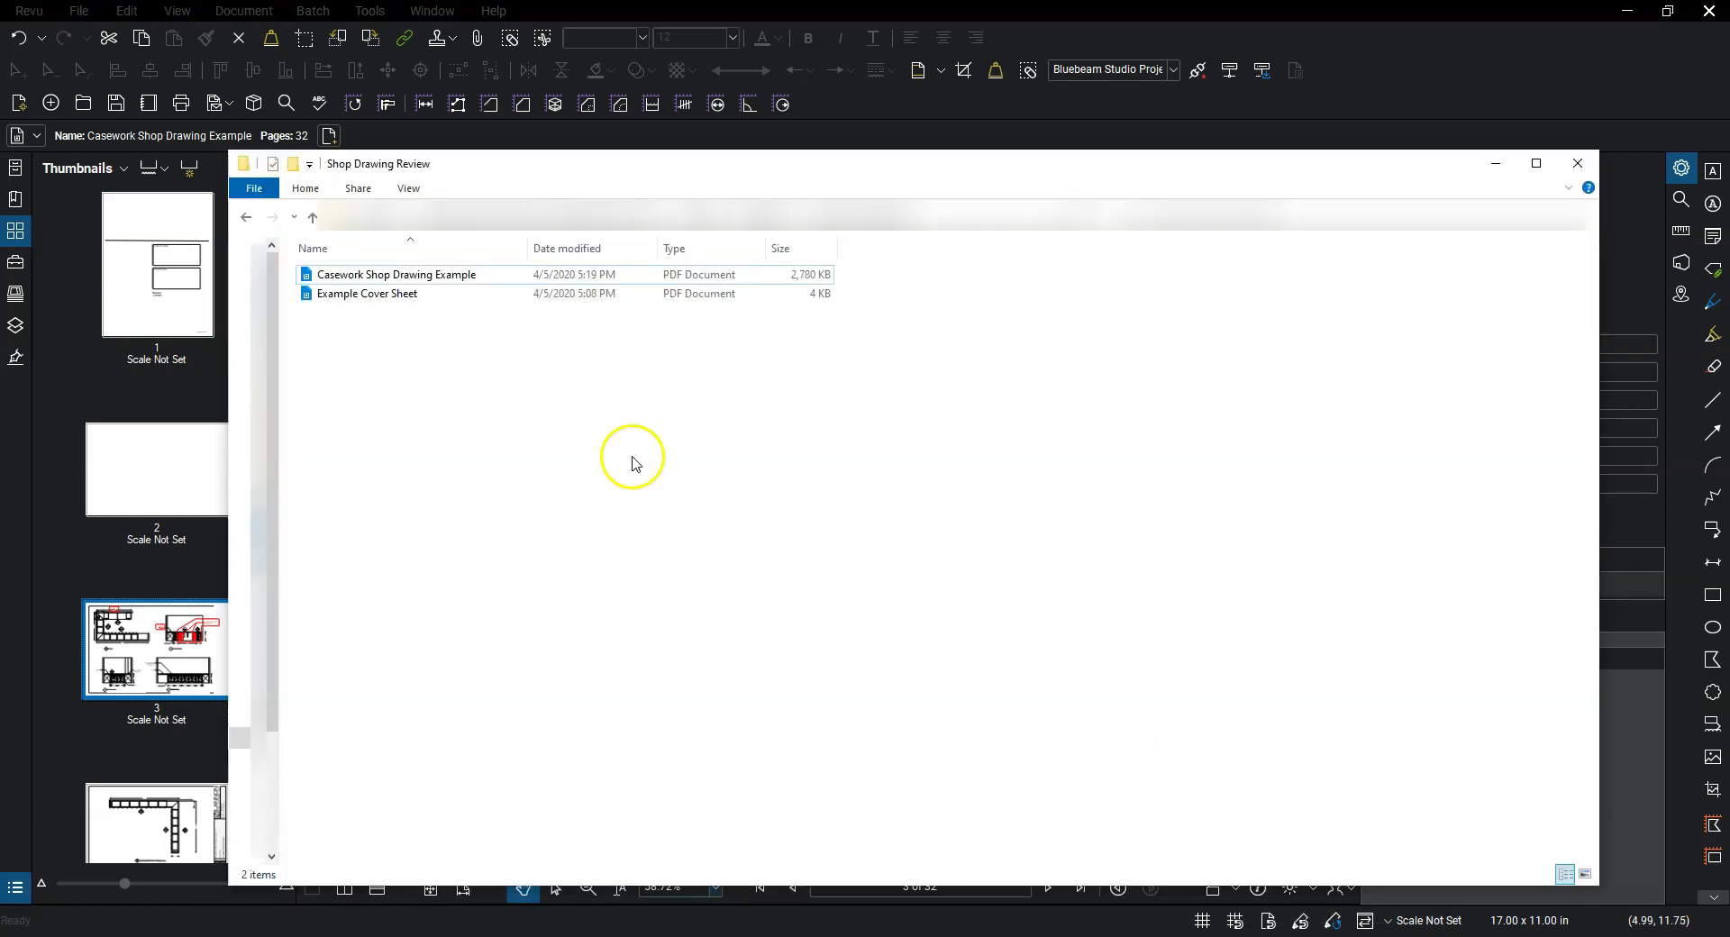
Drag Example Cover Sheet.pdf from File Explorer onto Revu's Thumbnails panel to open Insert Pages.
left_click(396, 298)
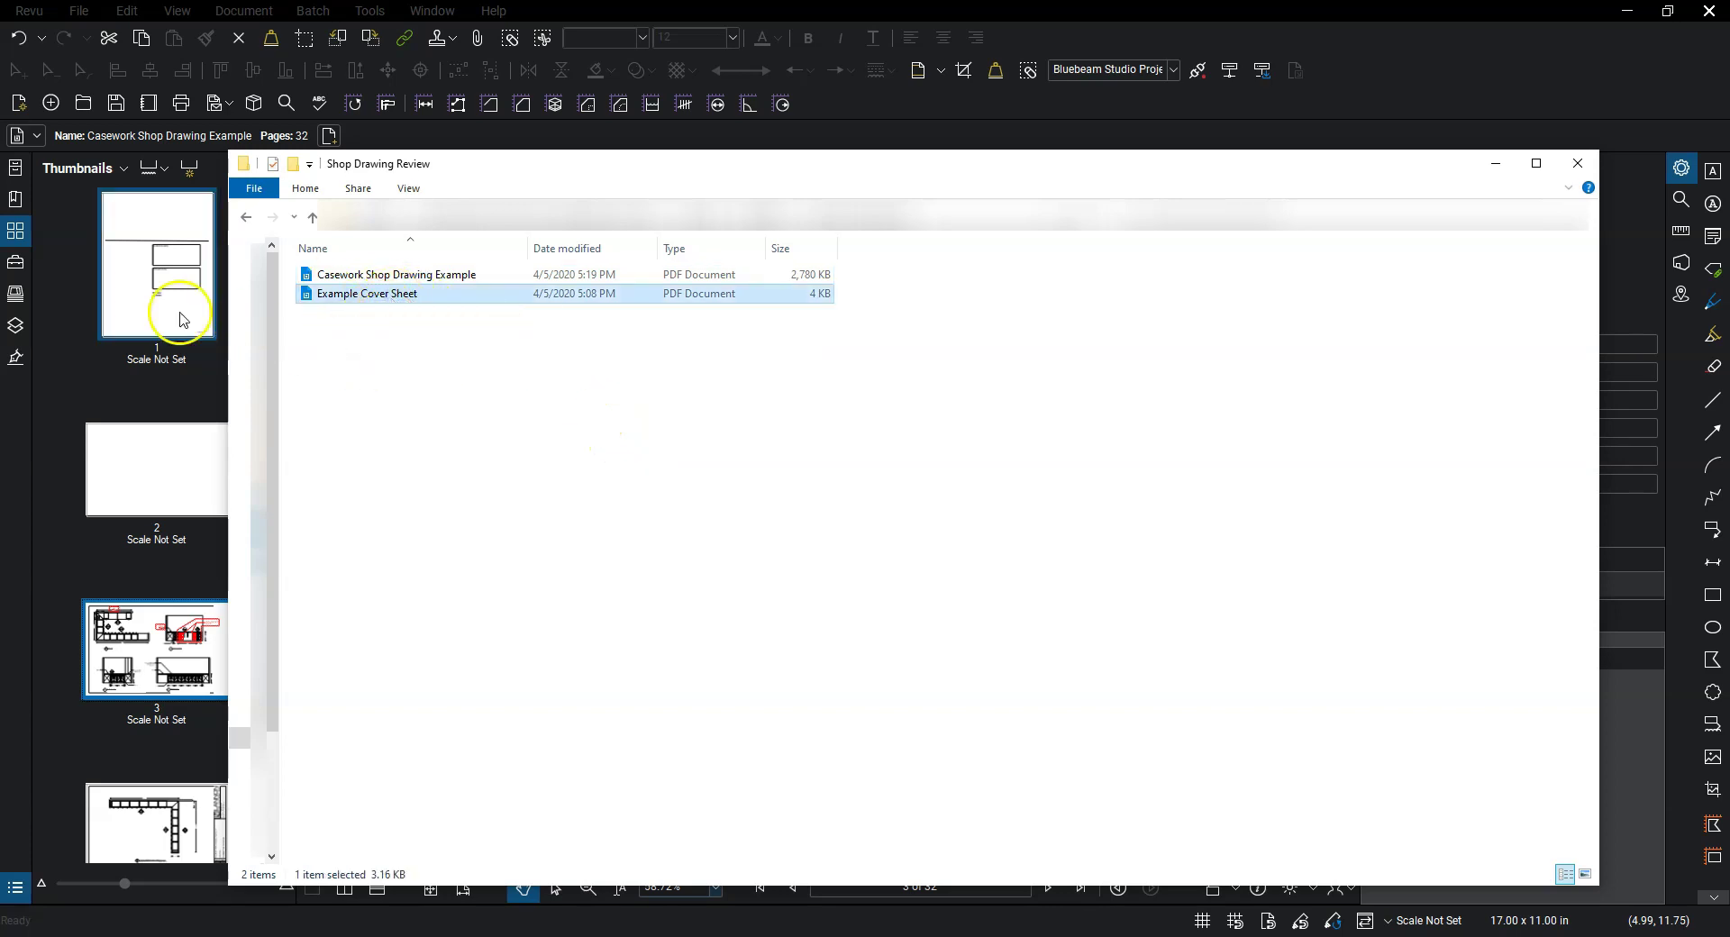
left_click_drag(579, 166, 750, 272)
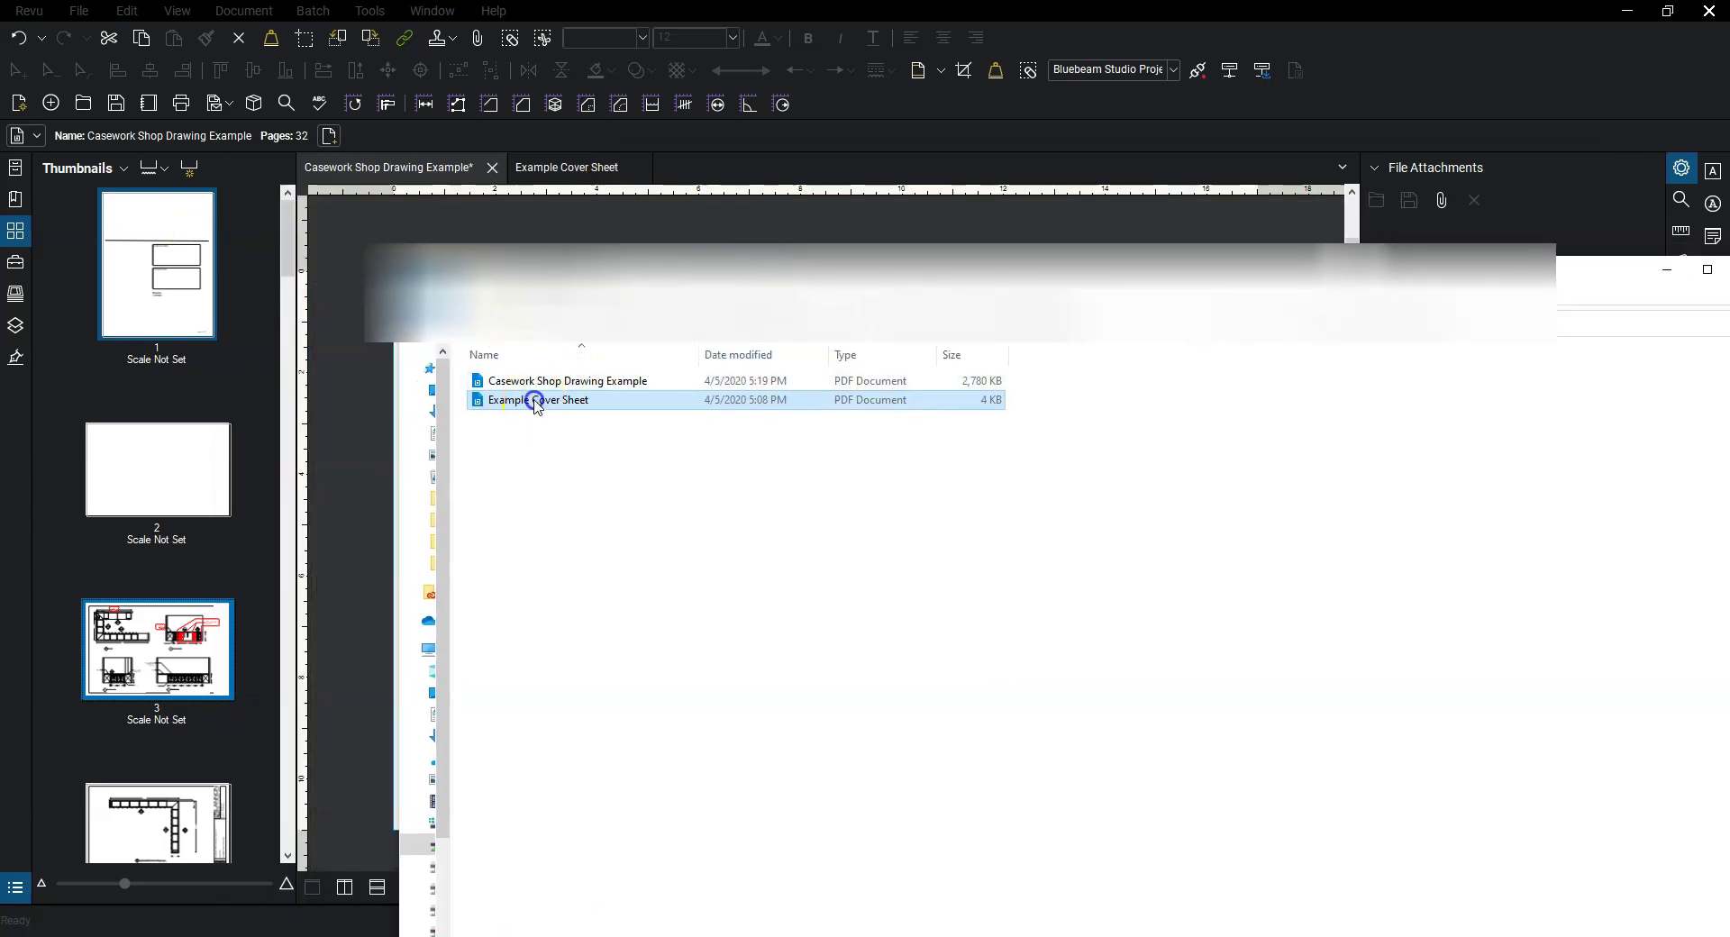
mouse_move(539, 402)
left_mouse_down()
mouse_move(264, 321)
mouse_move(148, 255)
mouse_move(144, 215)
mouse_move(175, 436)
mouse_move(115, 509)
mouse_move(167, 684)
mouse_move(181, 548)
left_mouse_up()
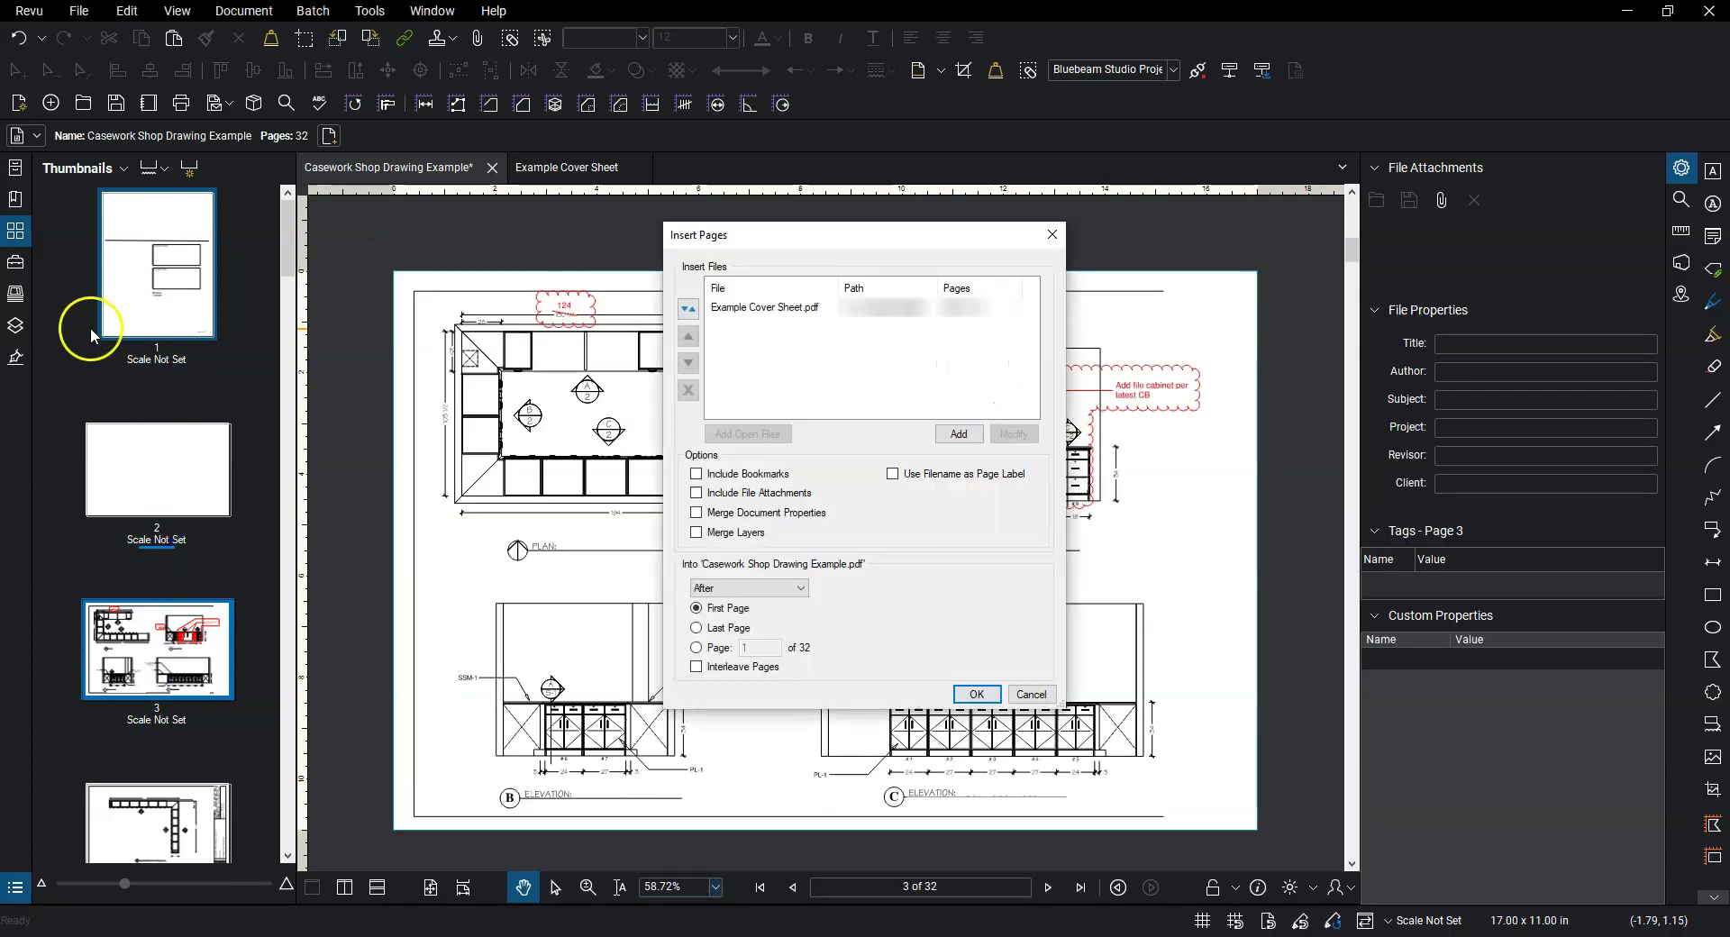
Insert Example Cover Sheet.pdf before the first page, making it page 1 of 33.
left_click(791, 307)
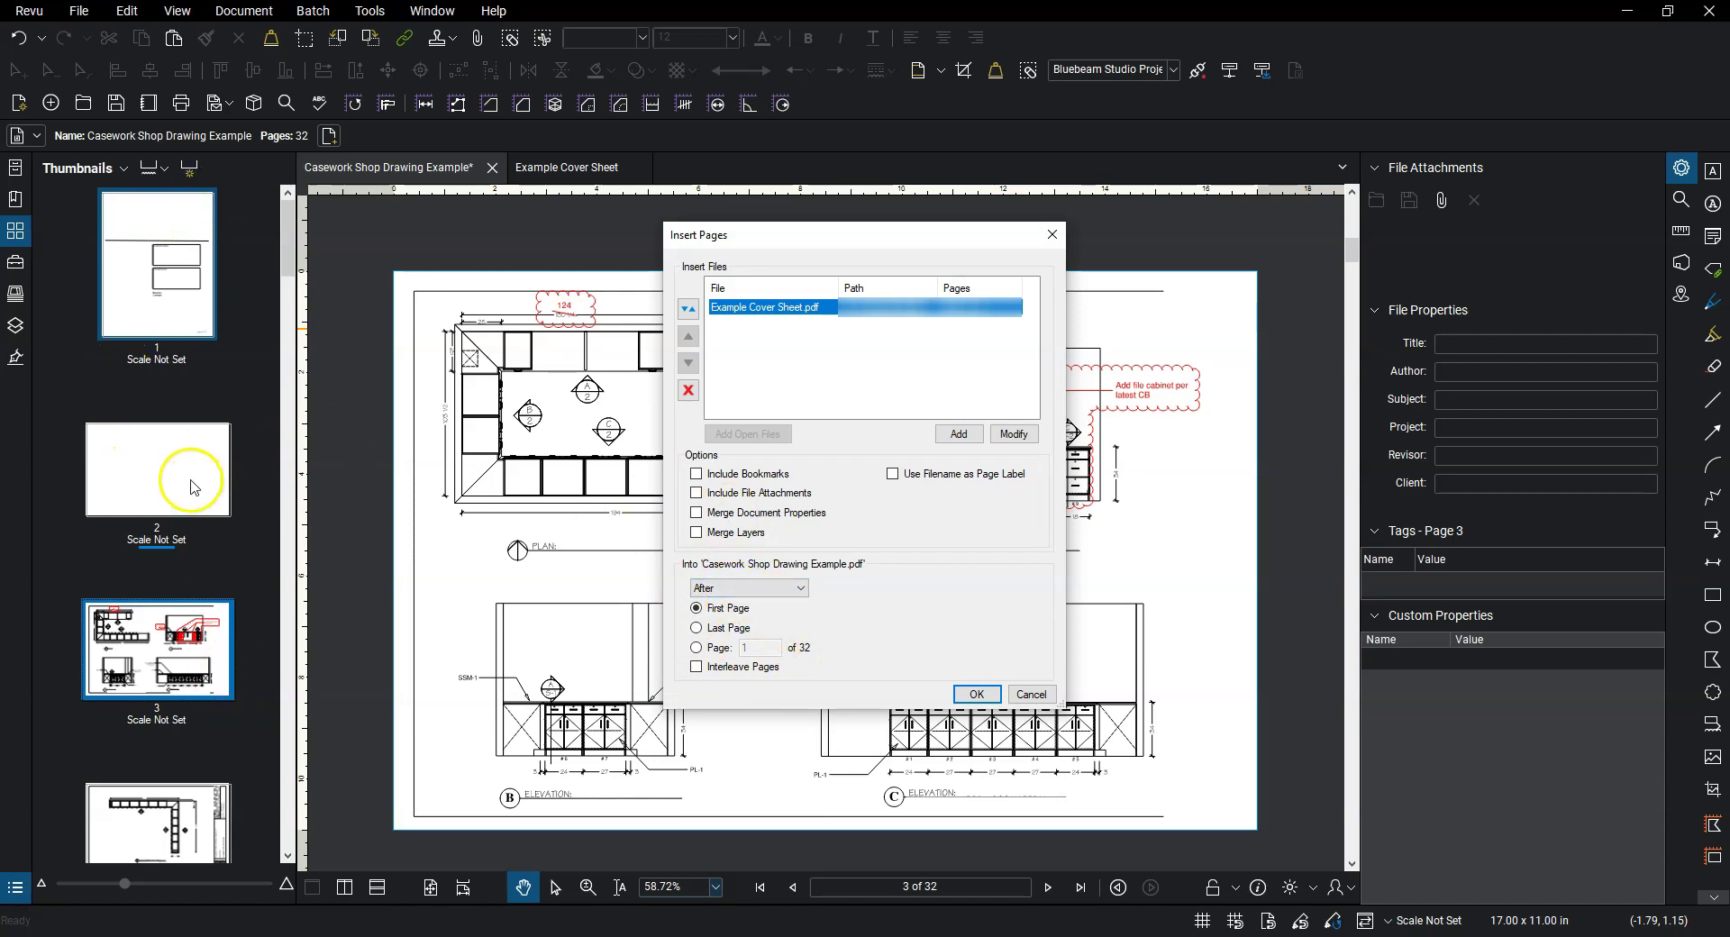
left_click(732, 591)
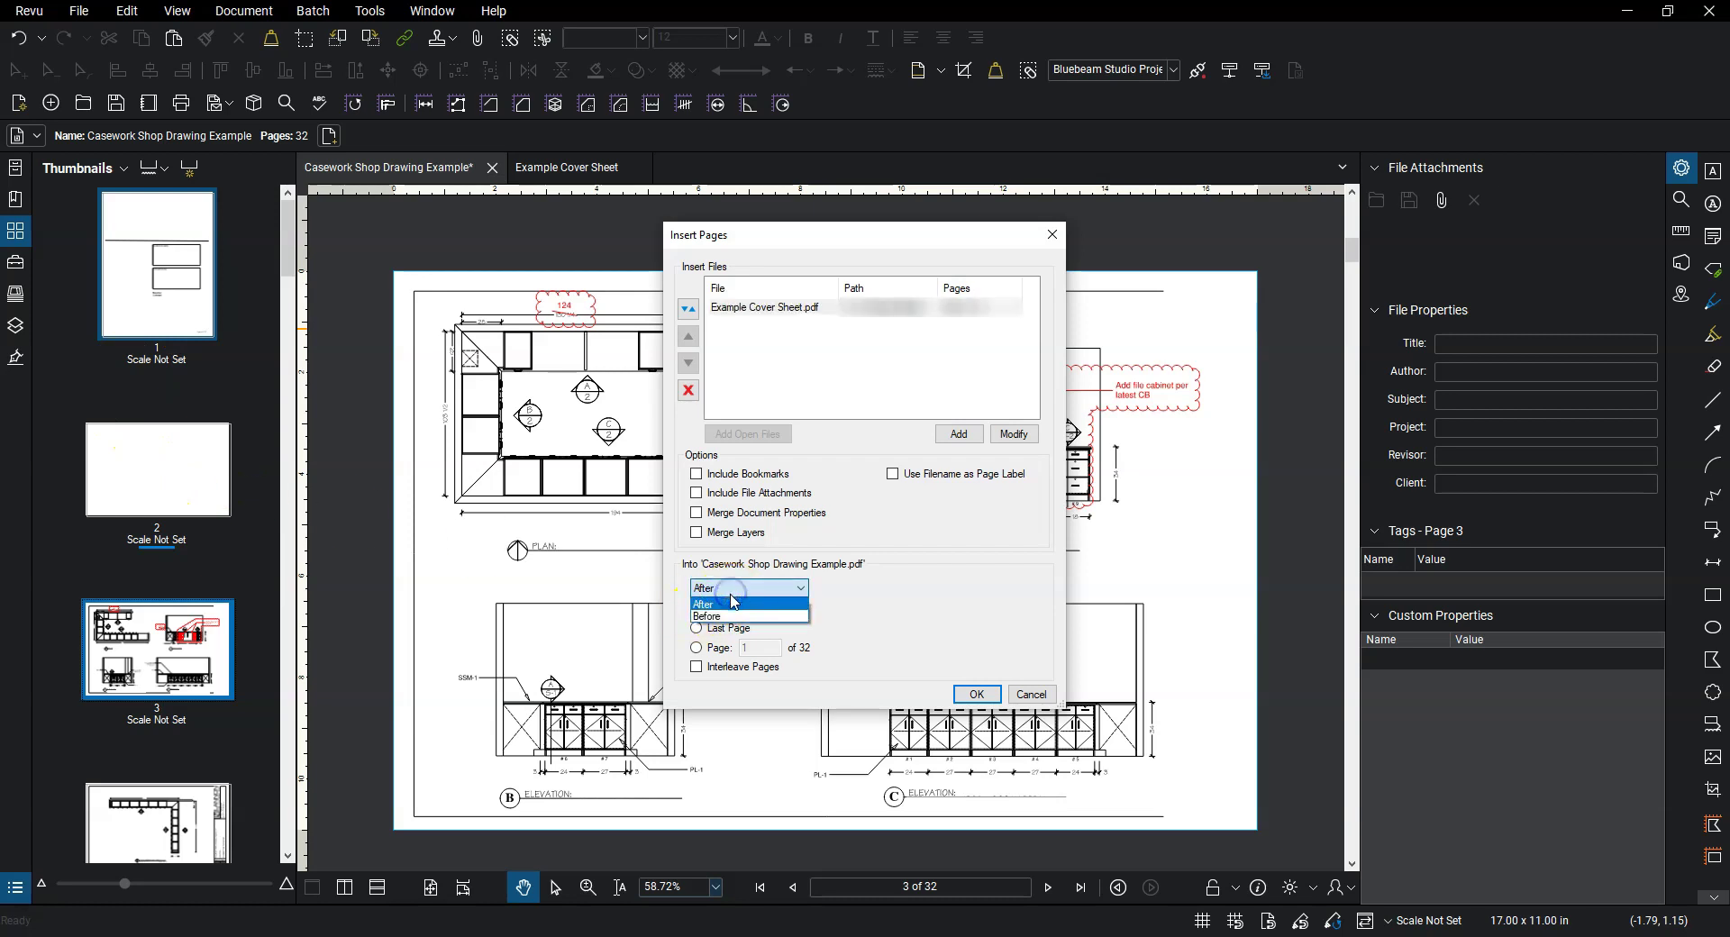
left_click(734, 617)
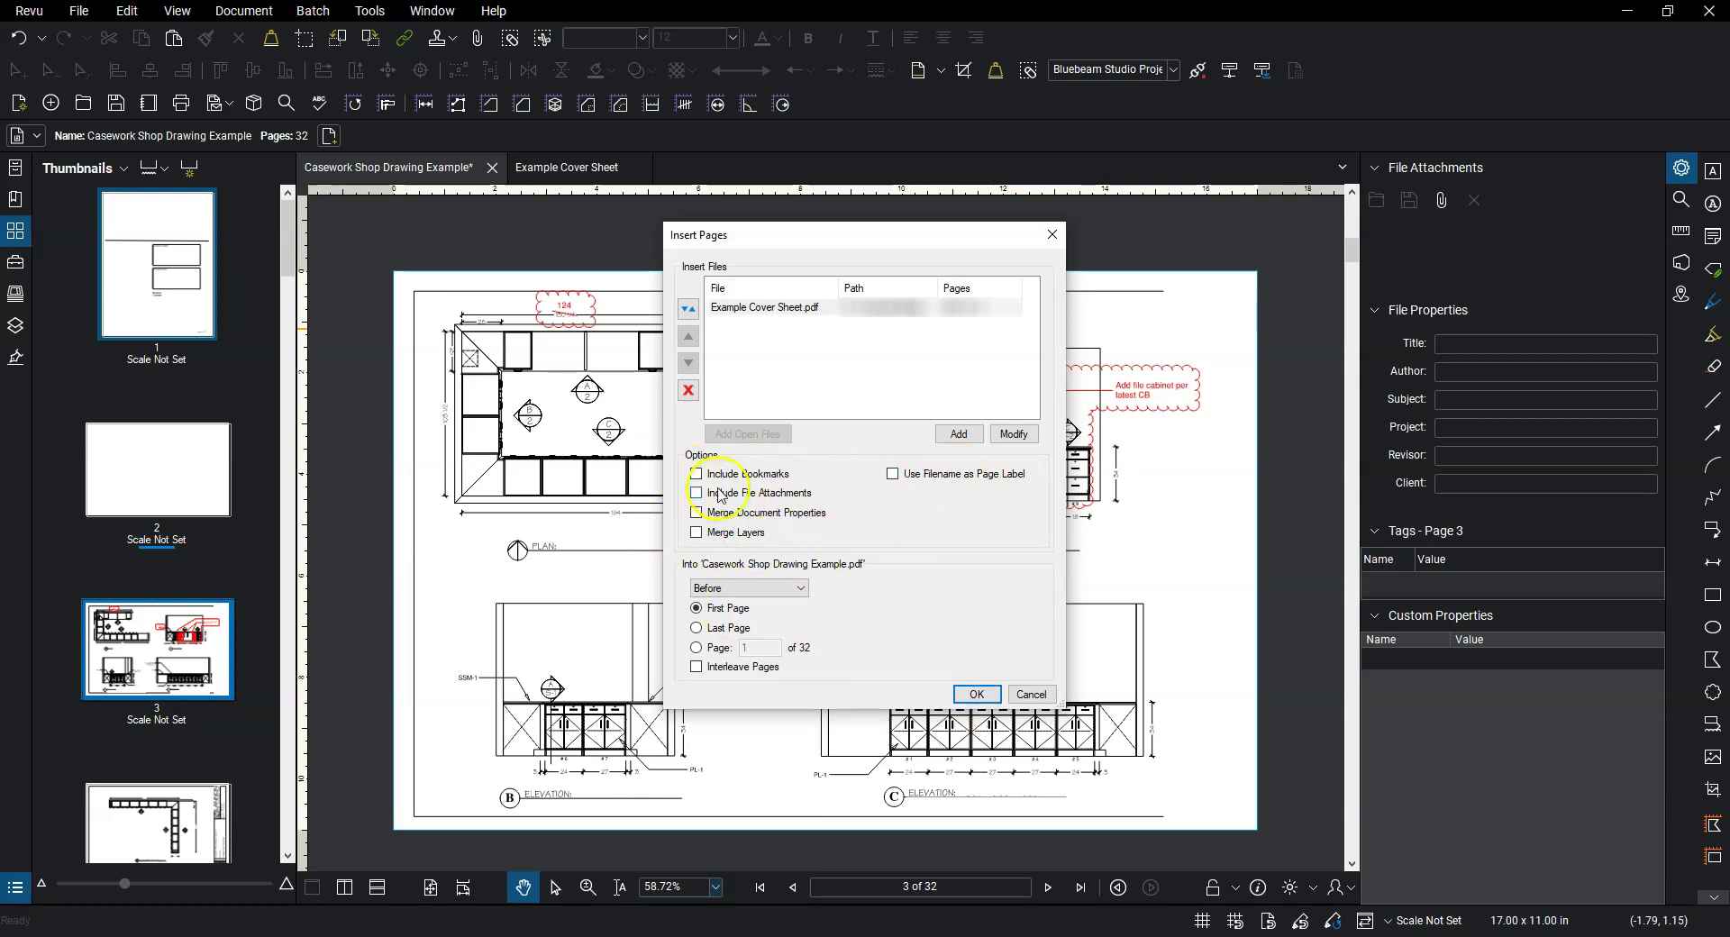
left_click(986, 696)
left_click(152, 265)
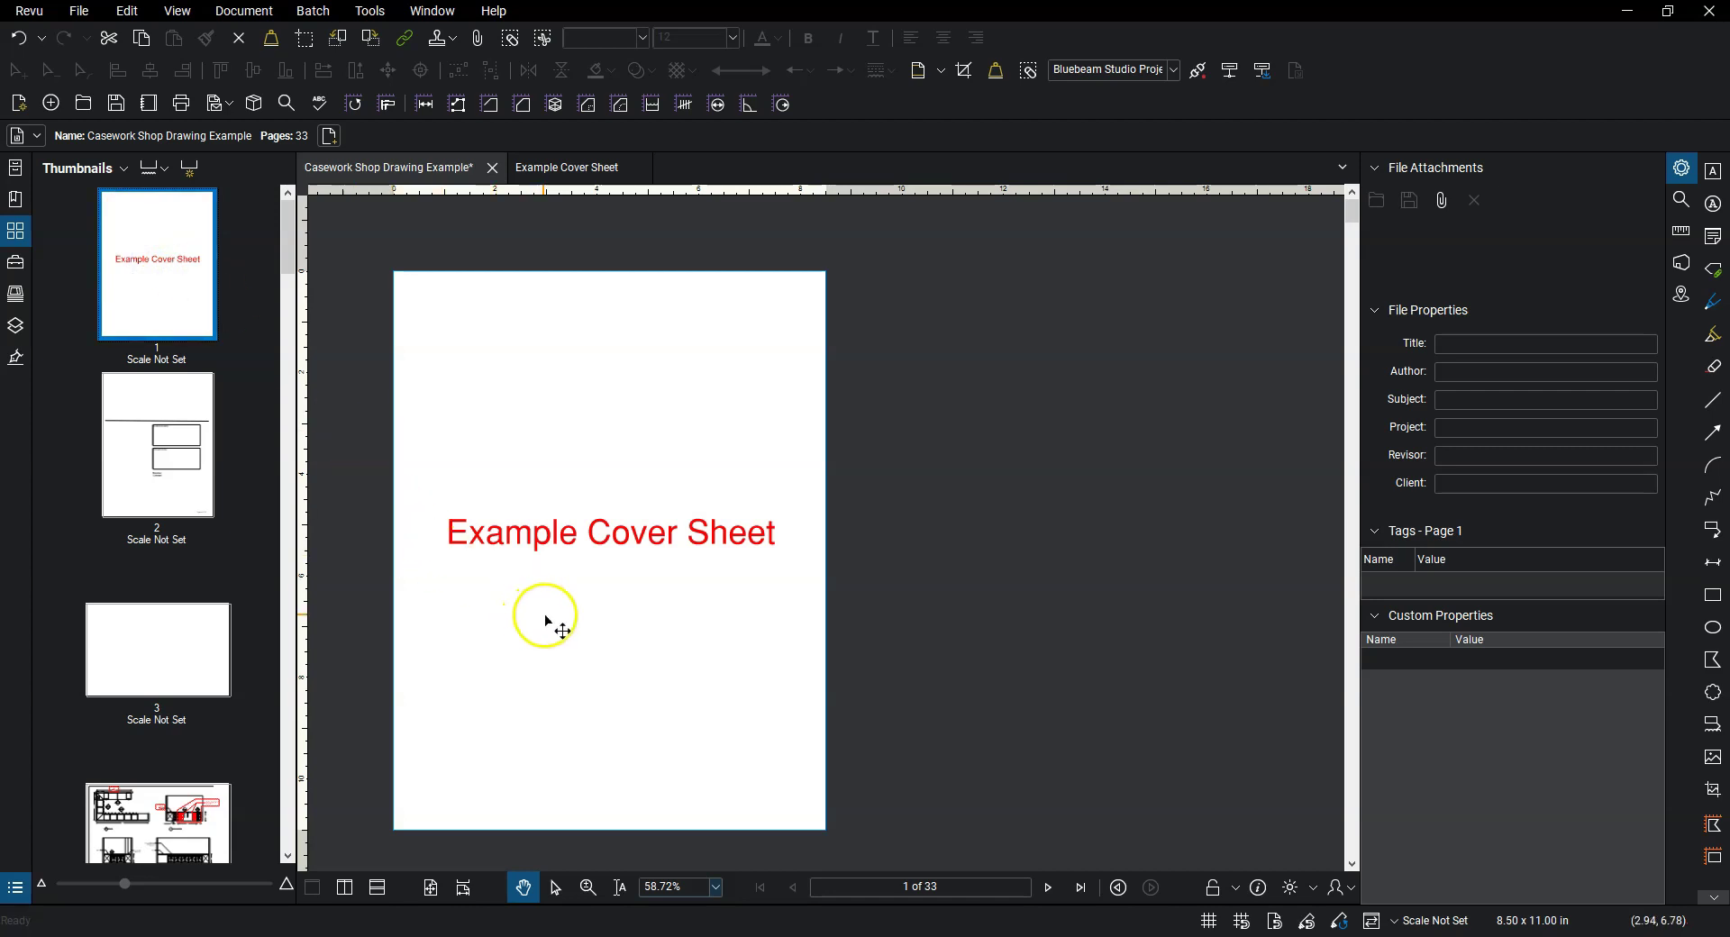
Check the new order on pages 1 and 2, then end on page 4, the marked-up casework drawing.
left_click_drag(552, 625, 814, 598)
scroll(829, 576, "up", 1)
key("Page_Down")
left_click(961, 543)
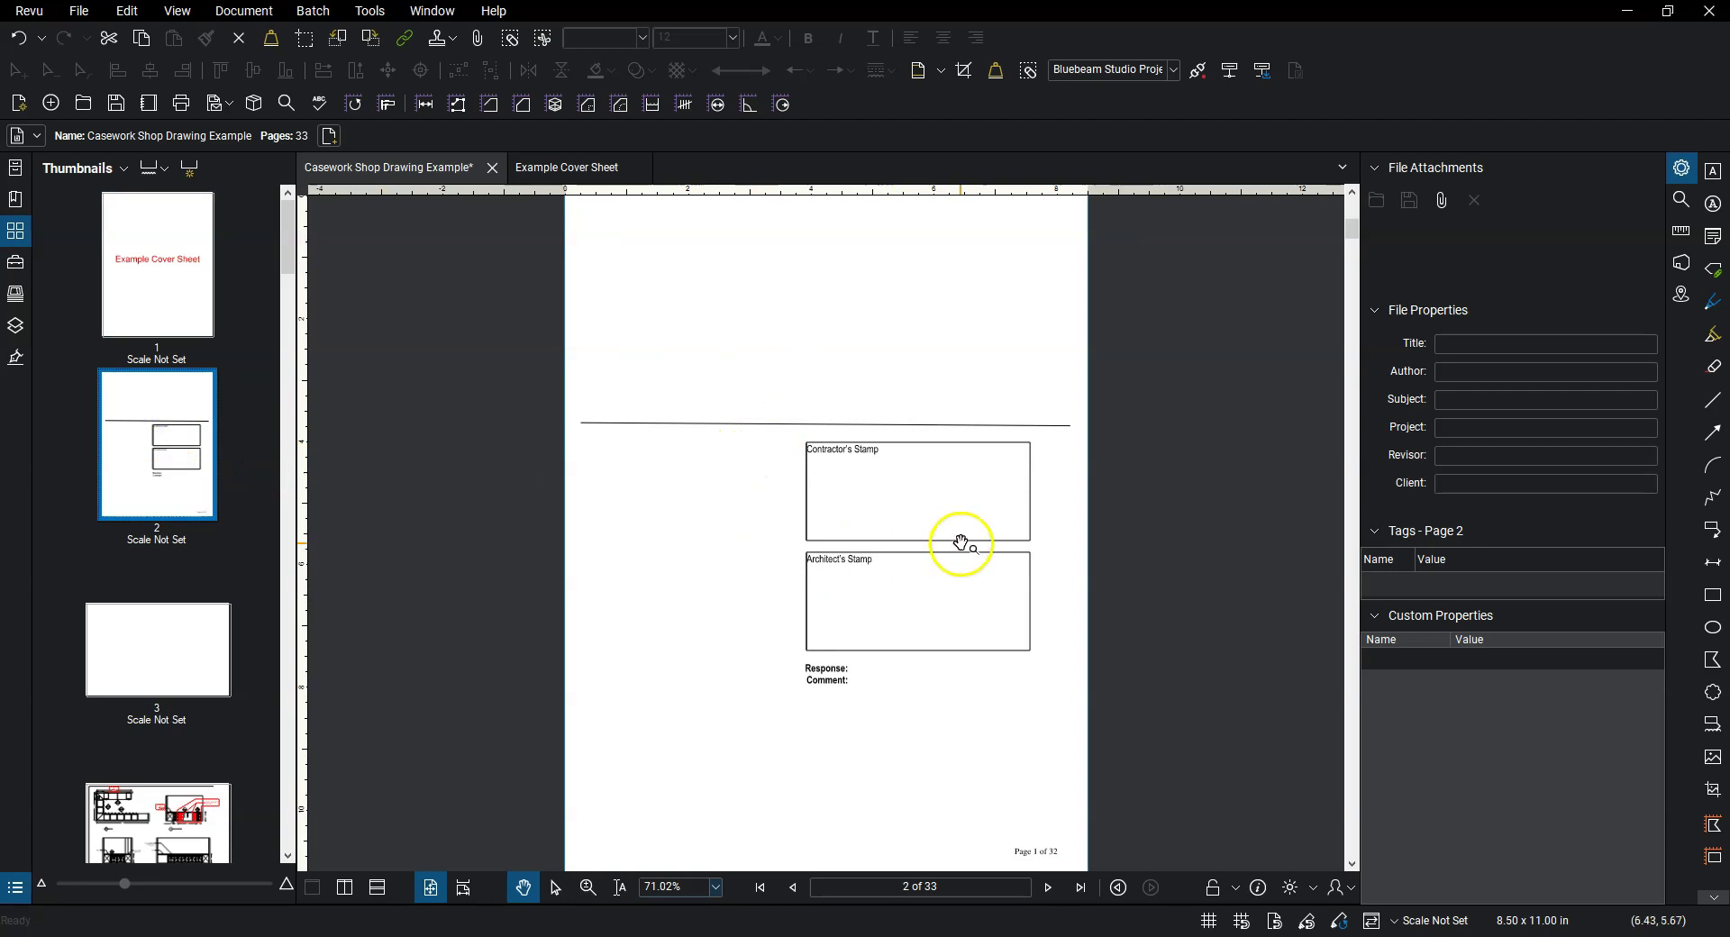
key("Page_Up")
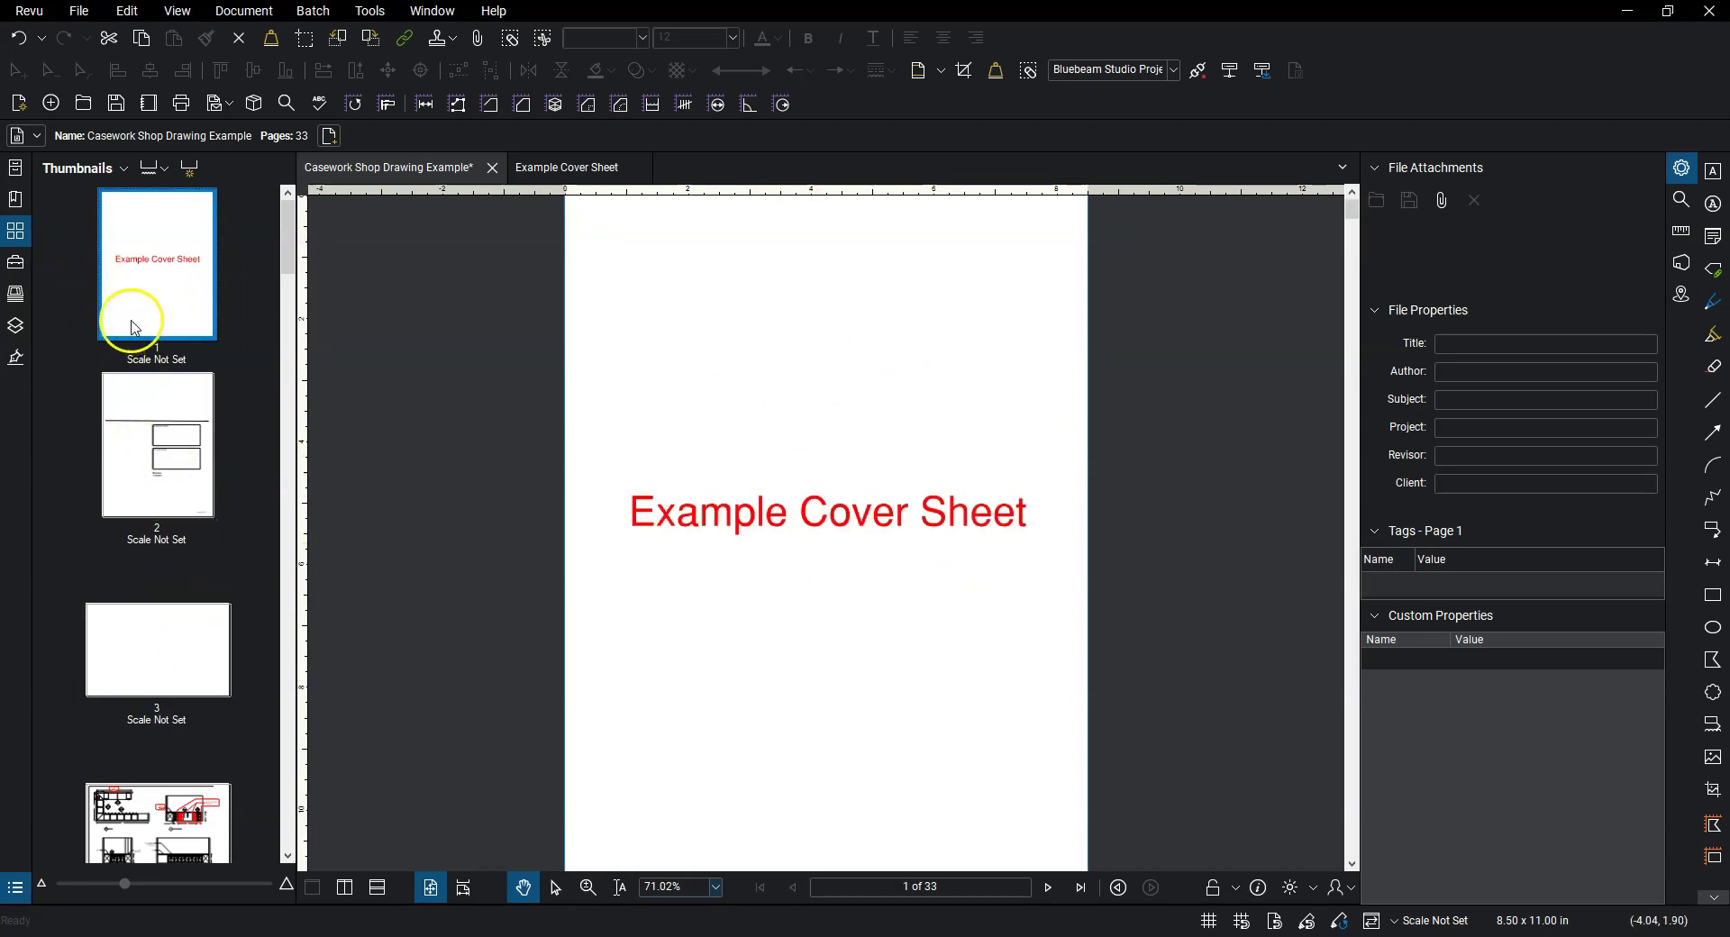
left_click(179, 820)
scroll(571, 637, "down", 1)
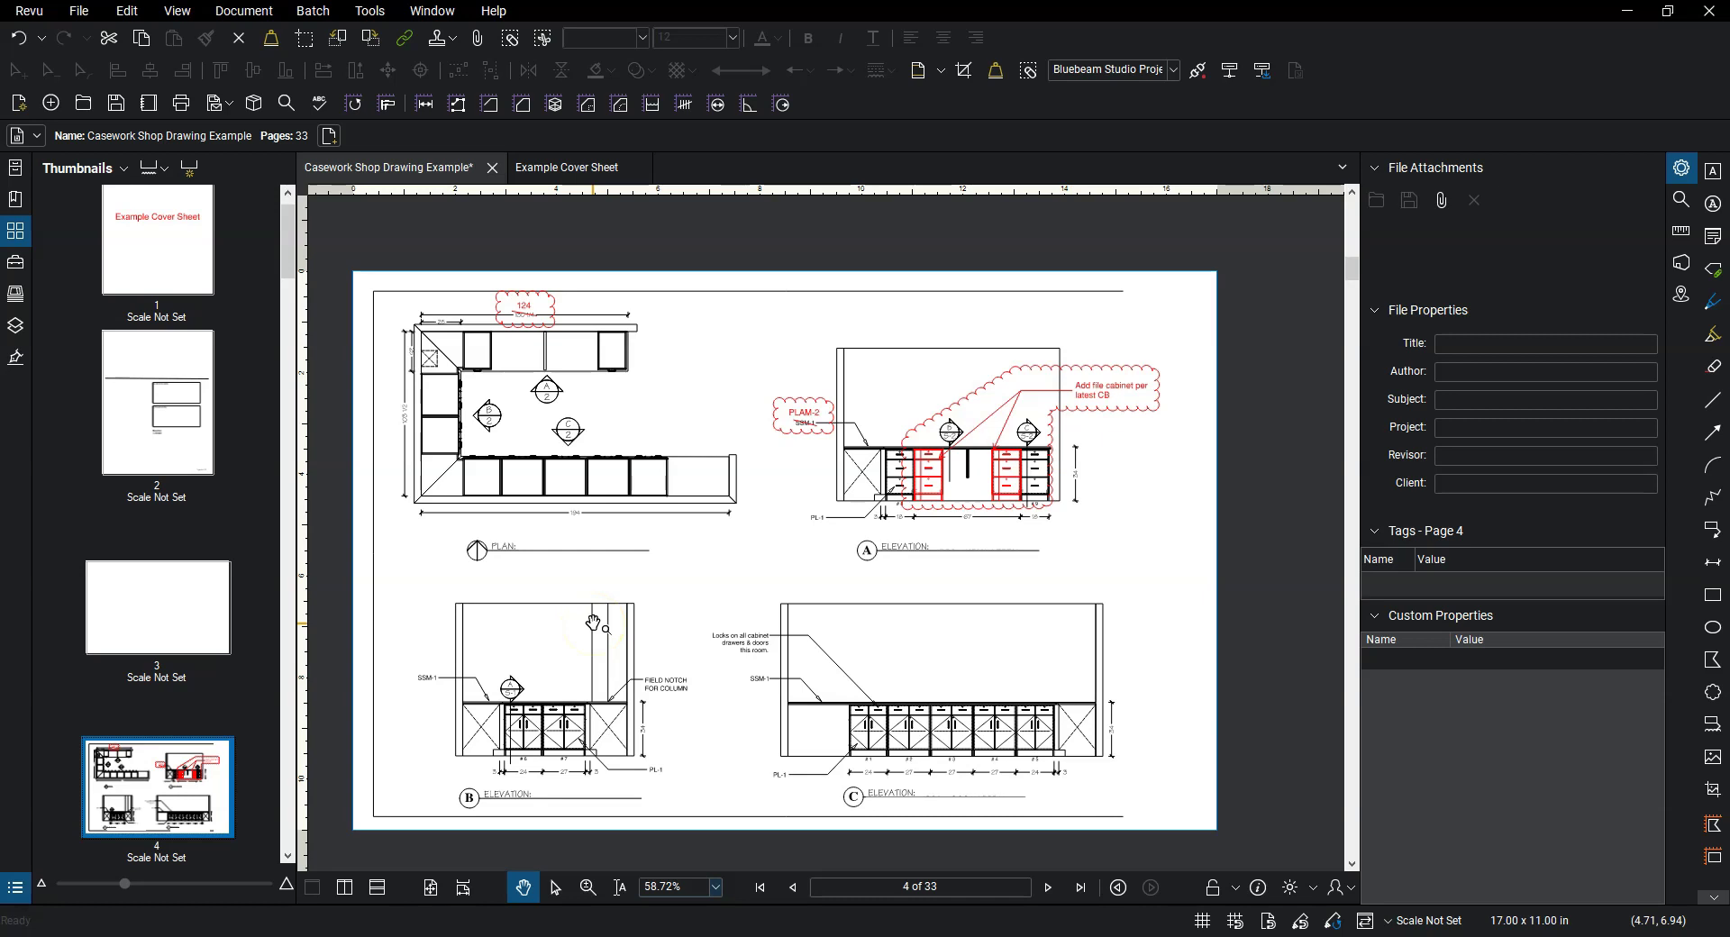
left_click(370, 10)
left_click(674, 558)
Flatten all markups on all 33 pages via Document > Flatten, keeping Allow Markup Recovery enabled.
left_click(369, 12)
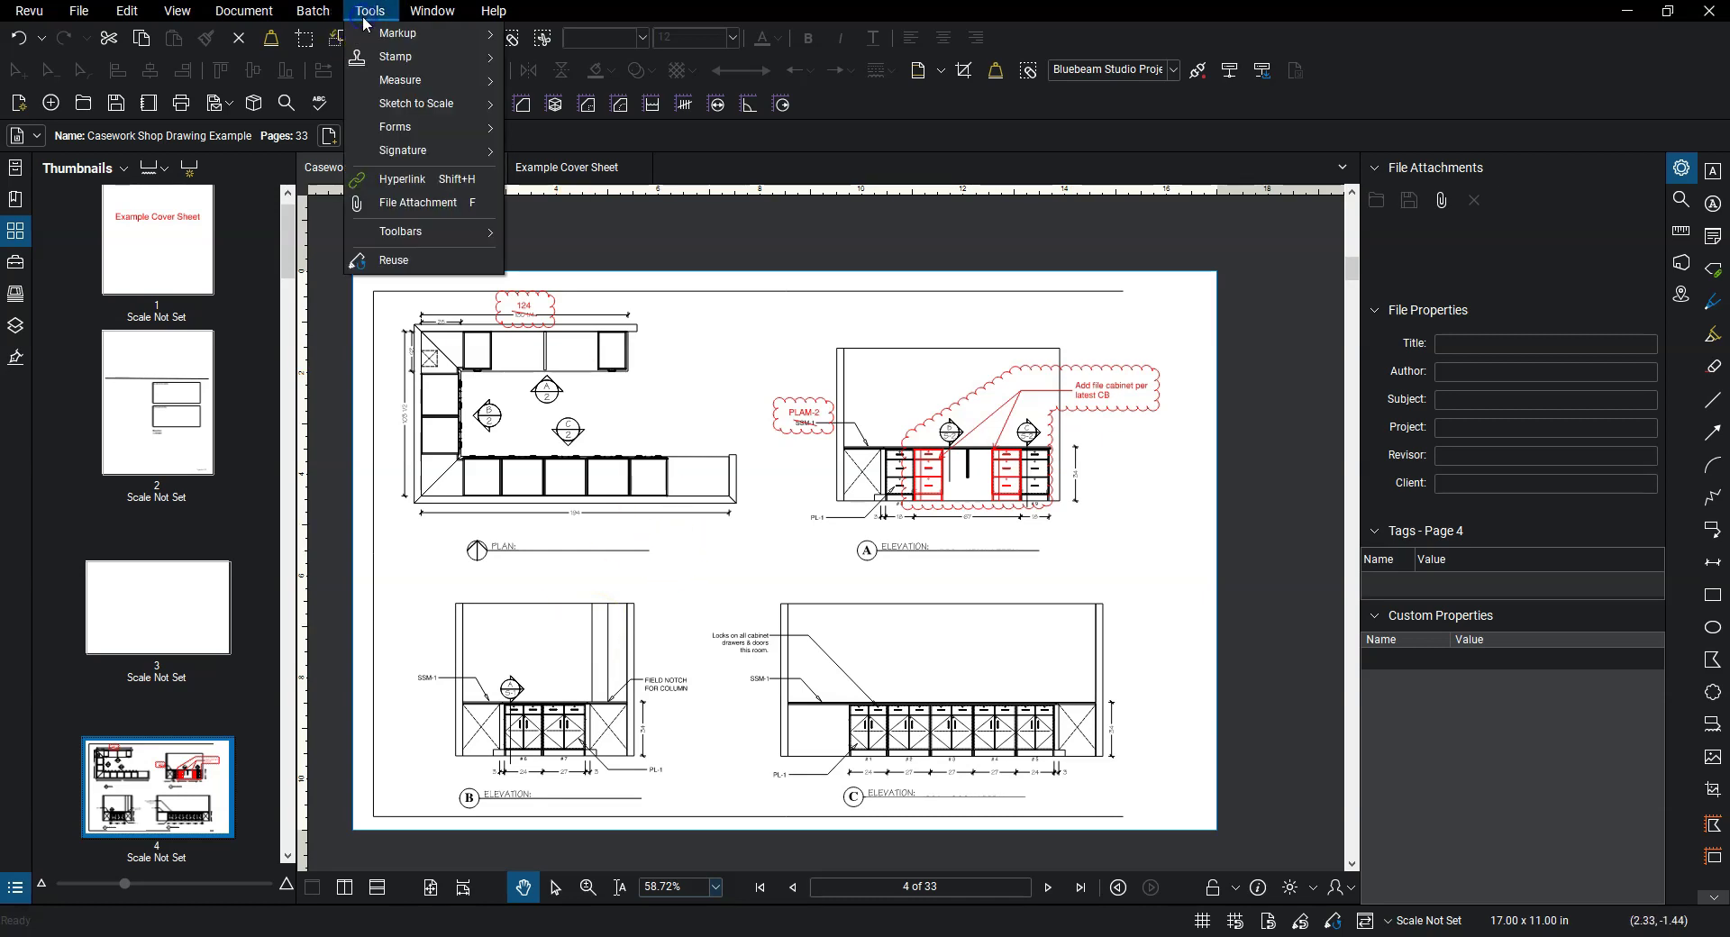
left_click(399, 36)
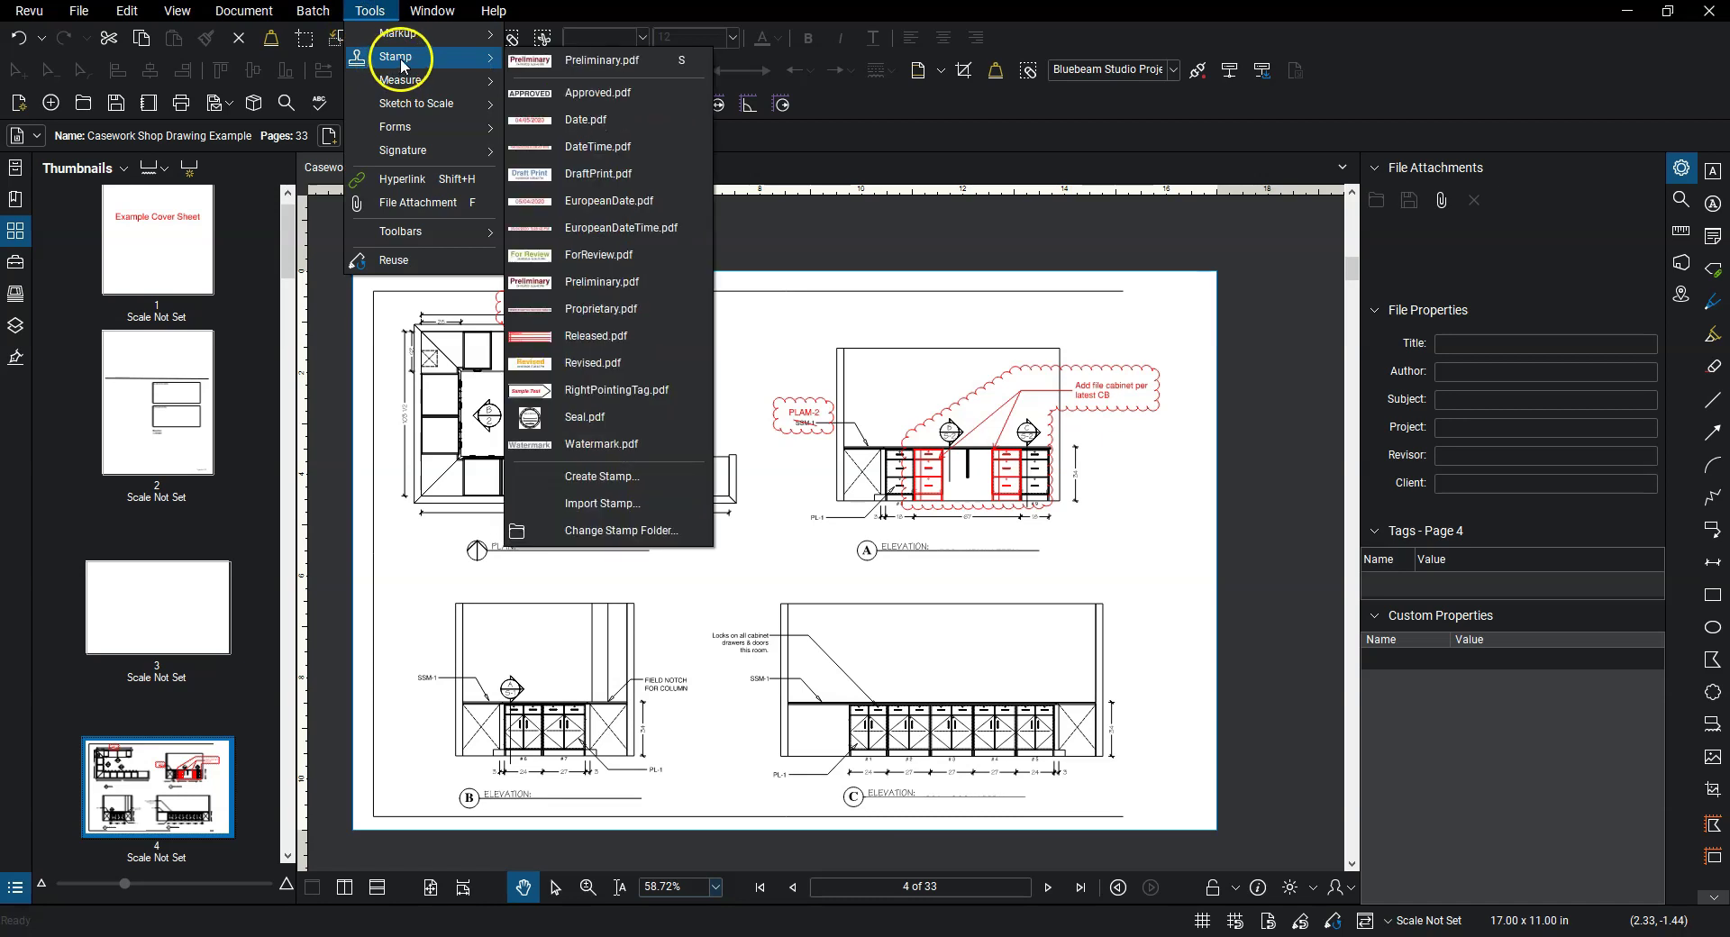
left_click(260, 13)
left_click(243, 12)
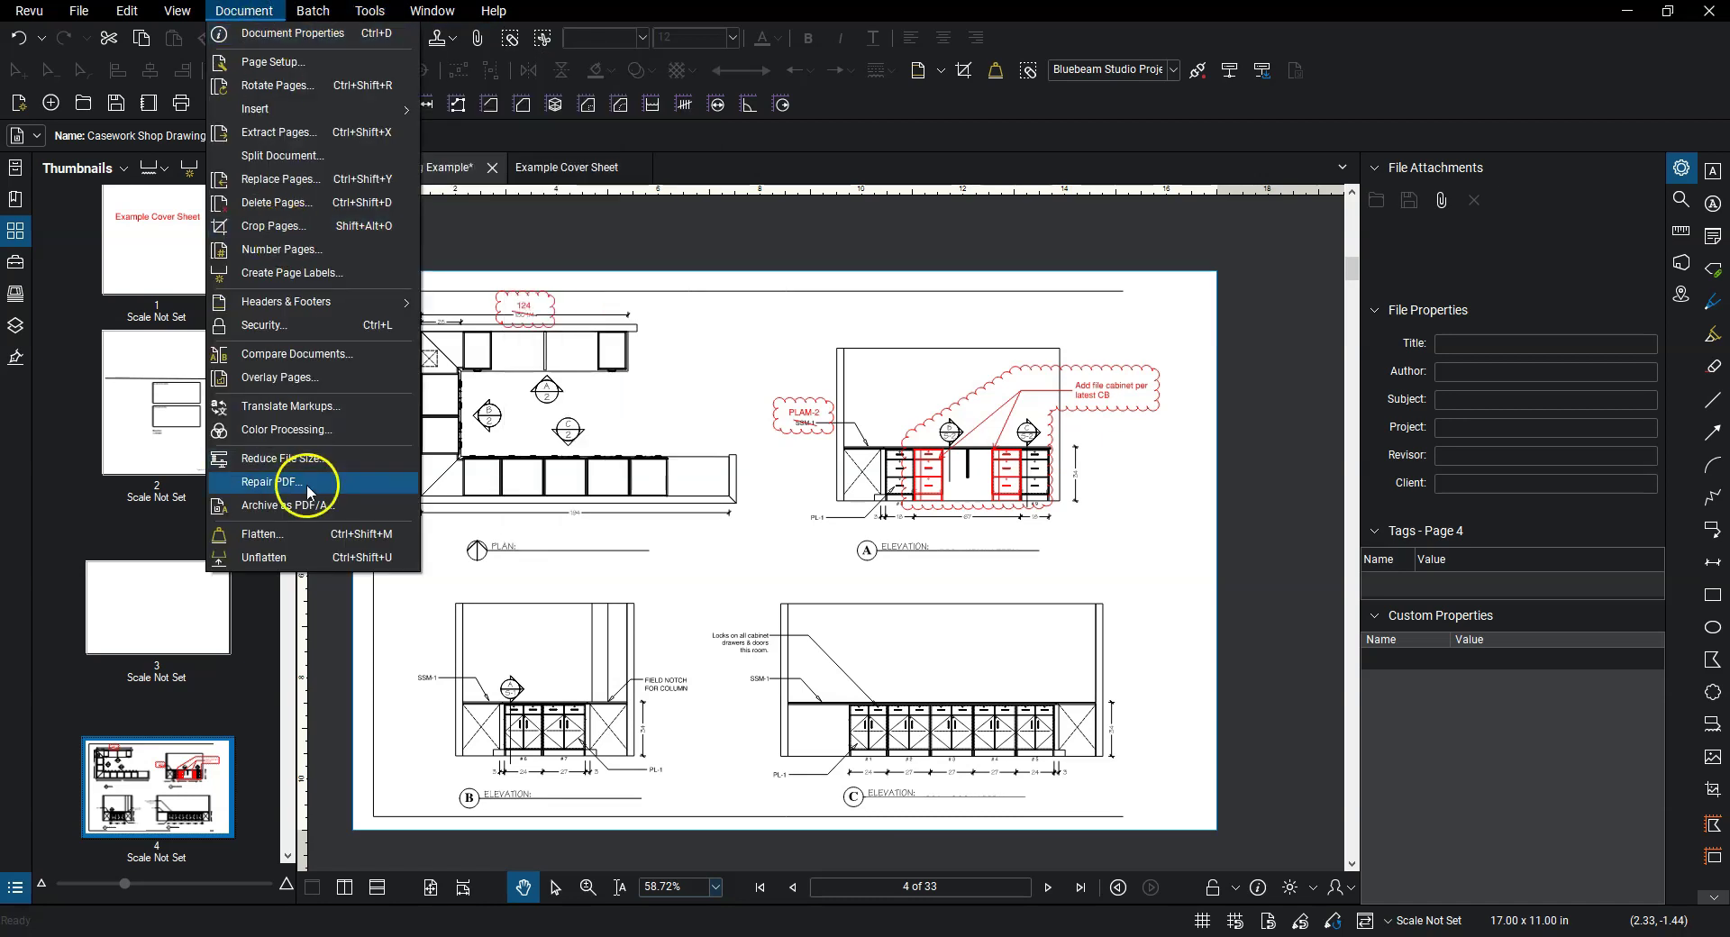
left_click(291, 536)
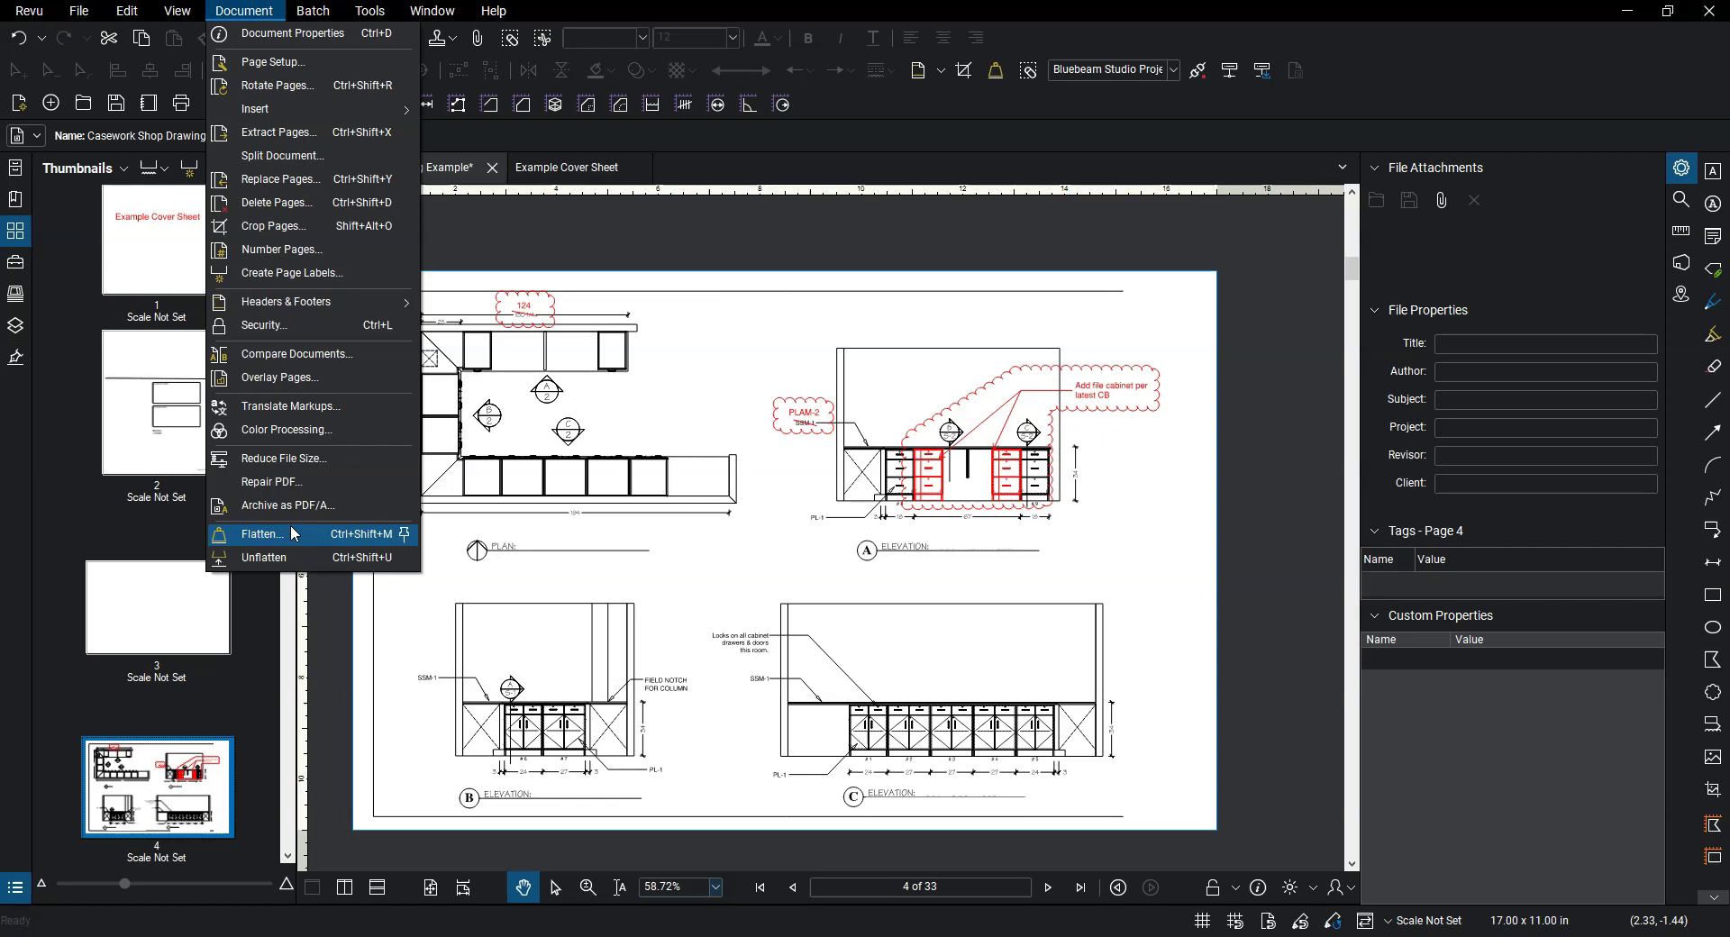
left_click(293, 533)
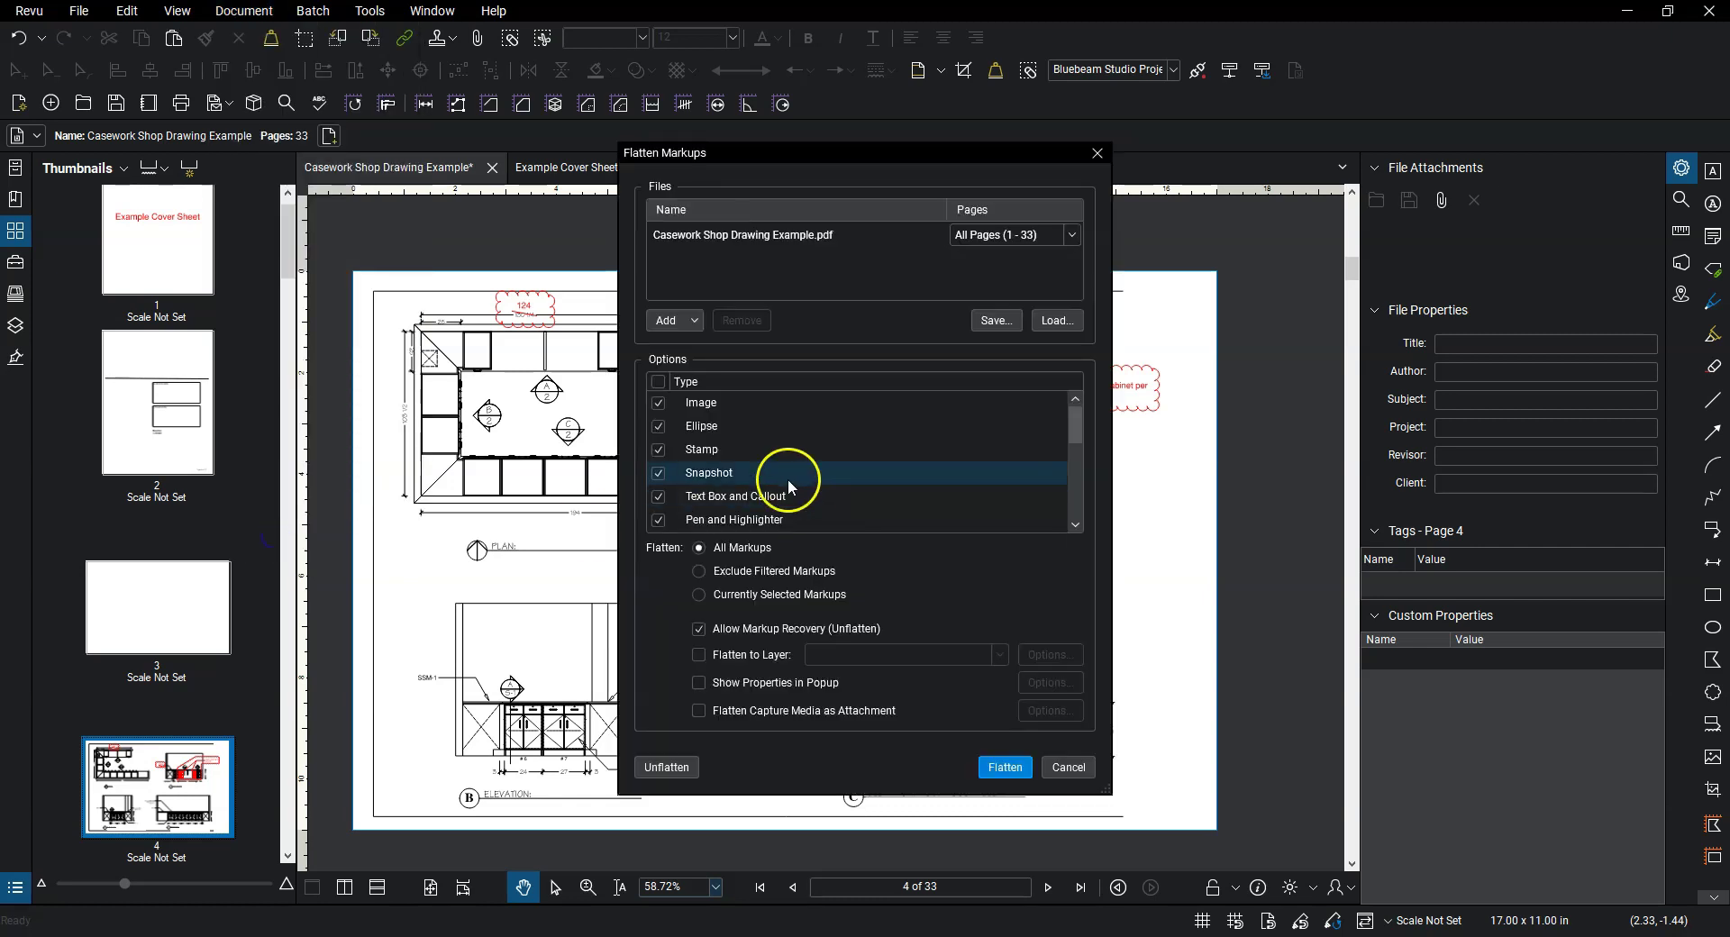
scroll(730, 429, "down", 1)
scroll(729, 429, "down", 1)
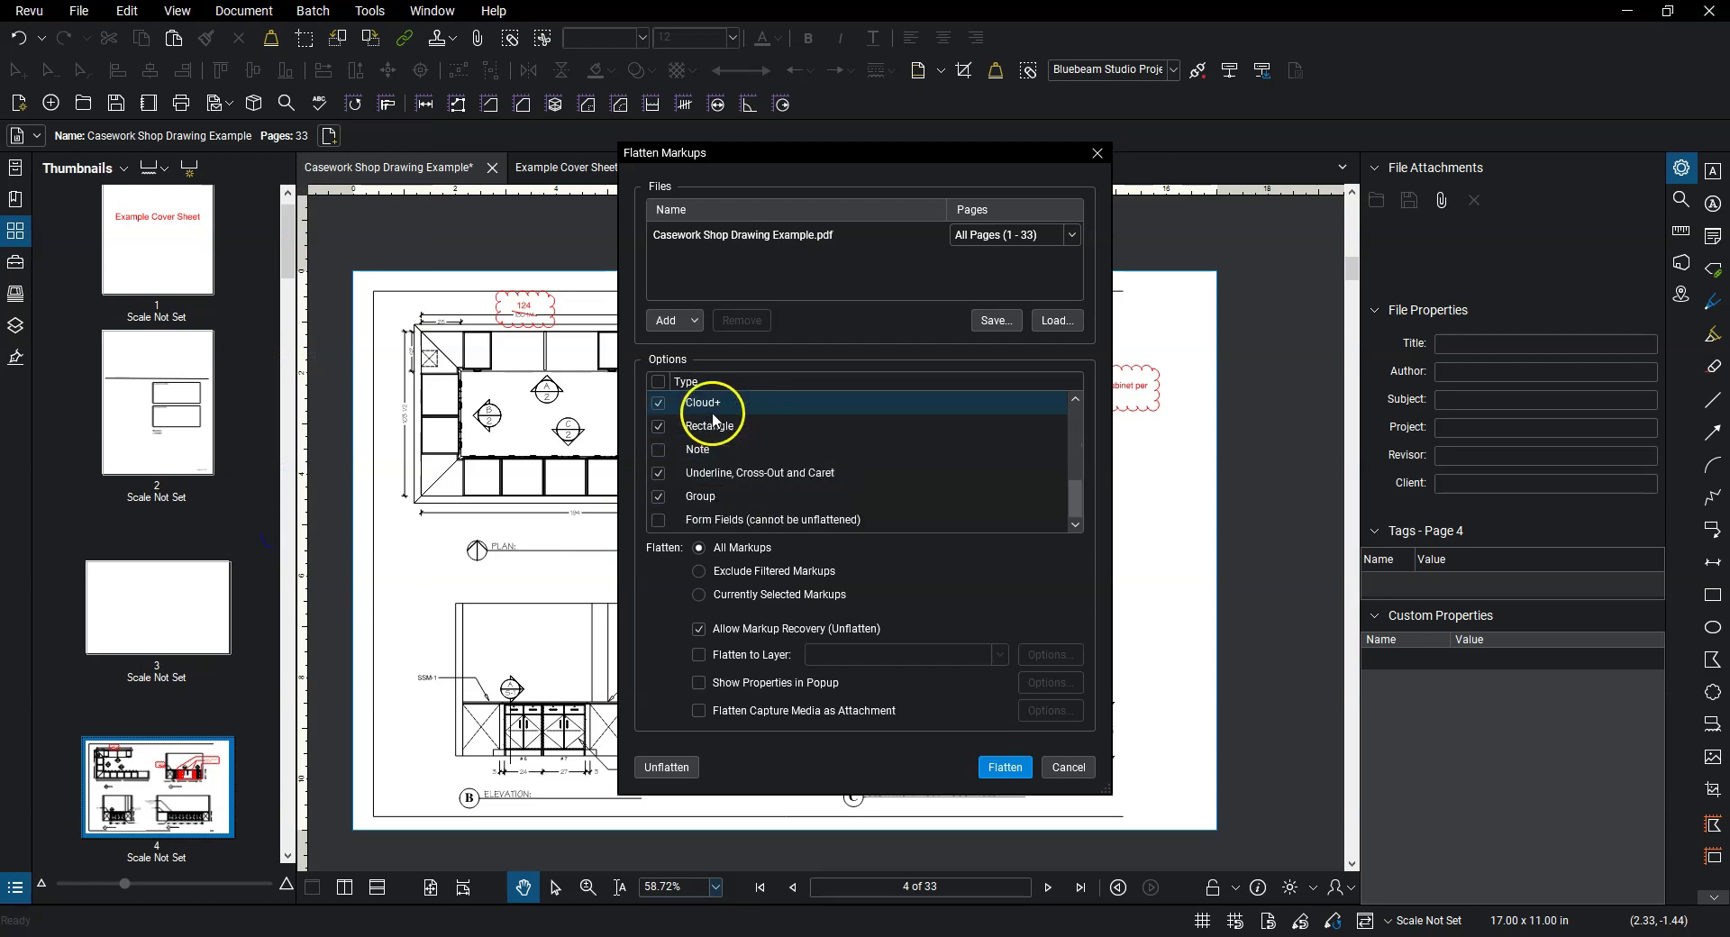
scroll(740, 456, "up", 2)
scroll(740, 456, "down", 1)
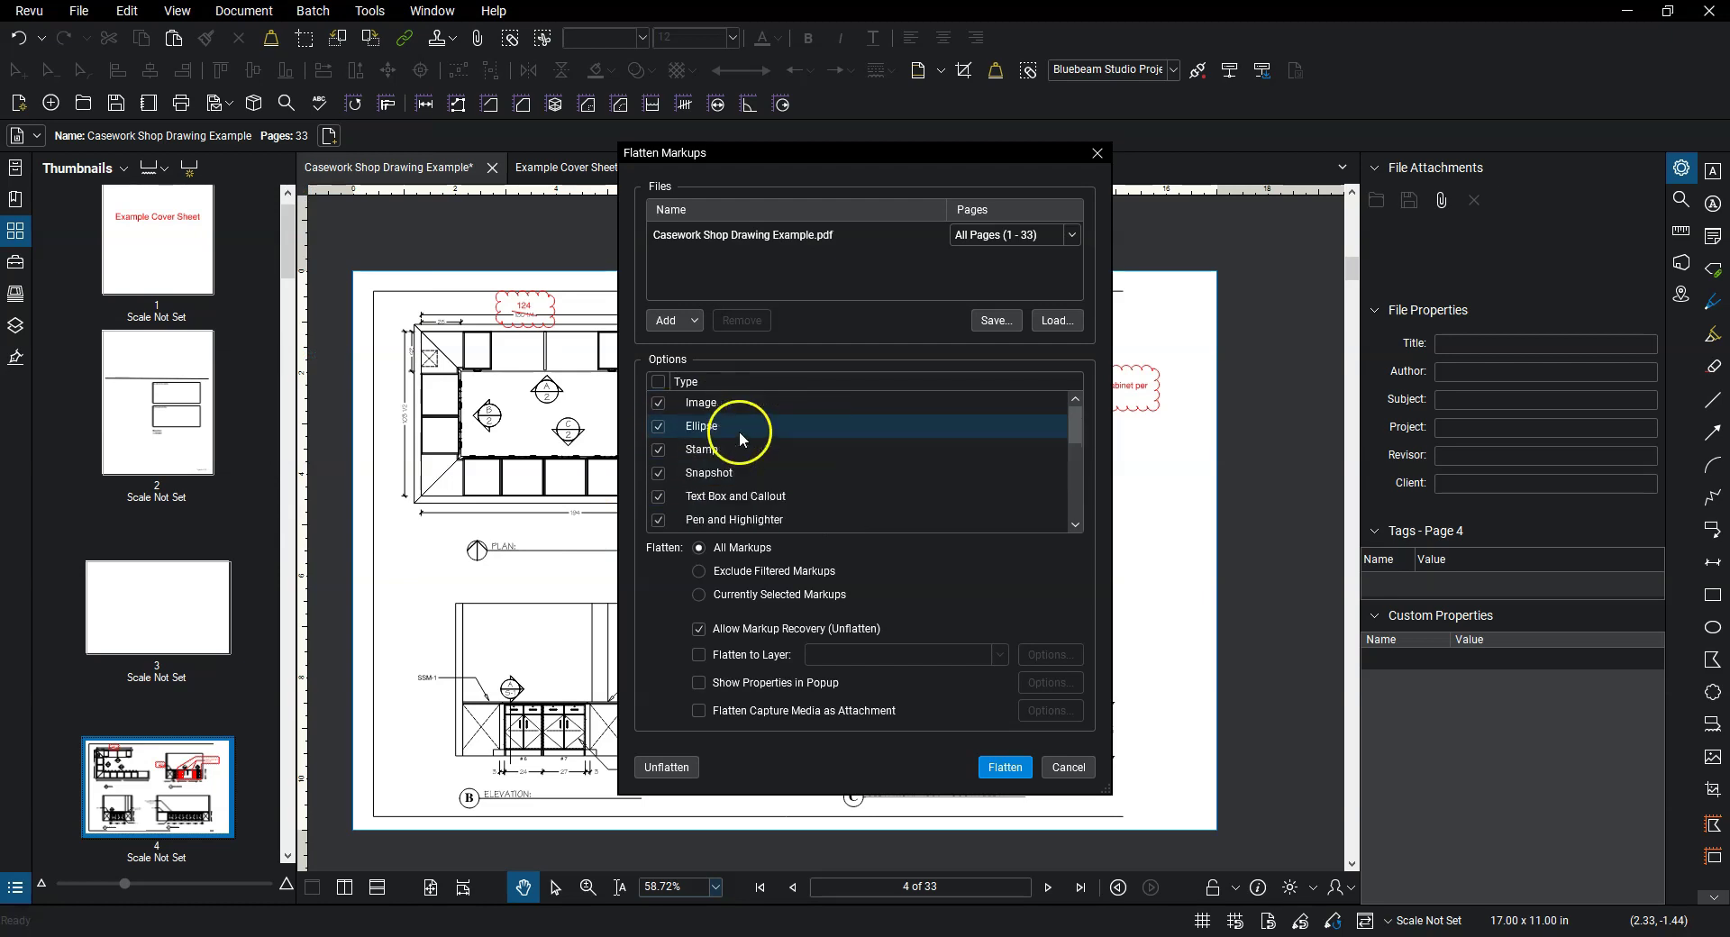
scroll(738, 431, "up", 1)
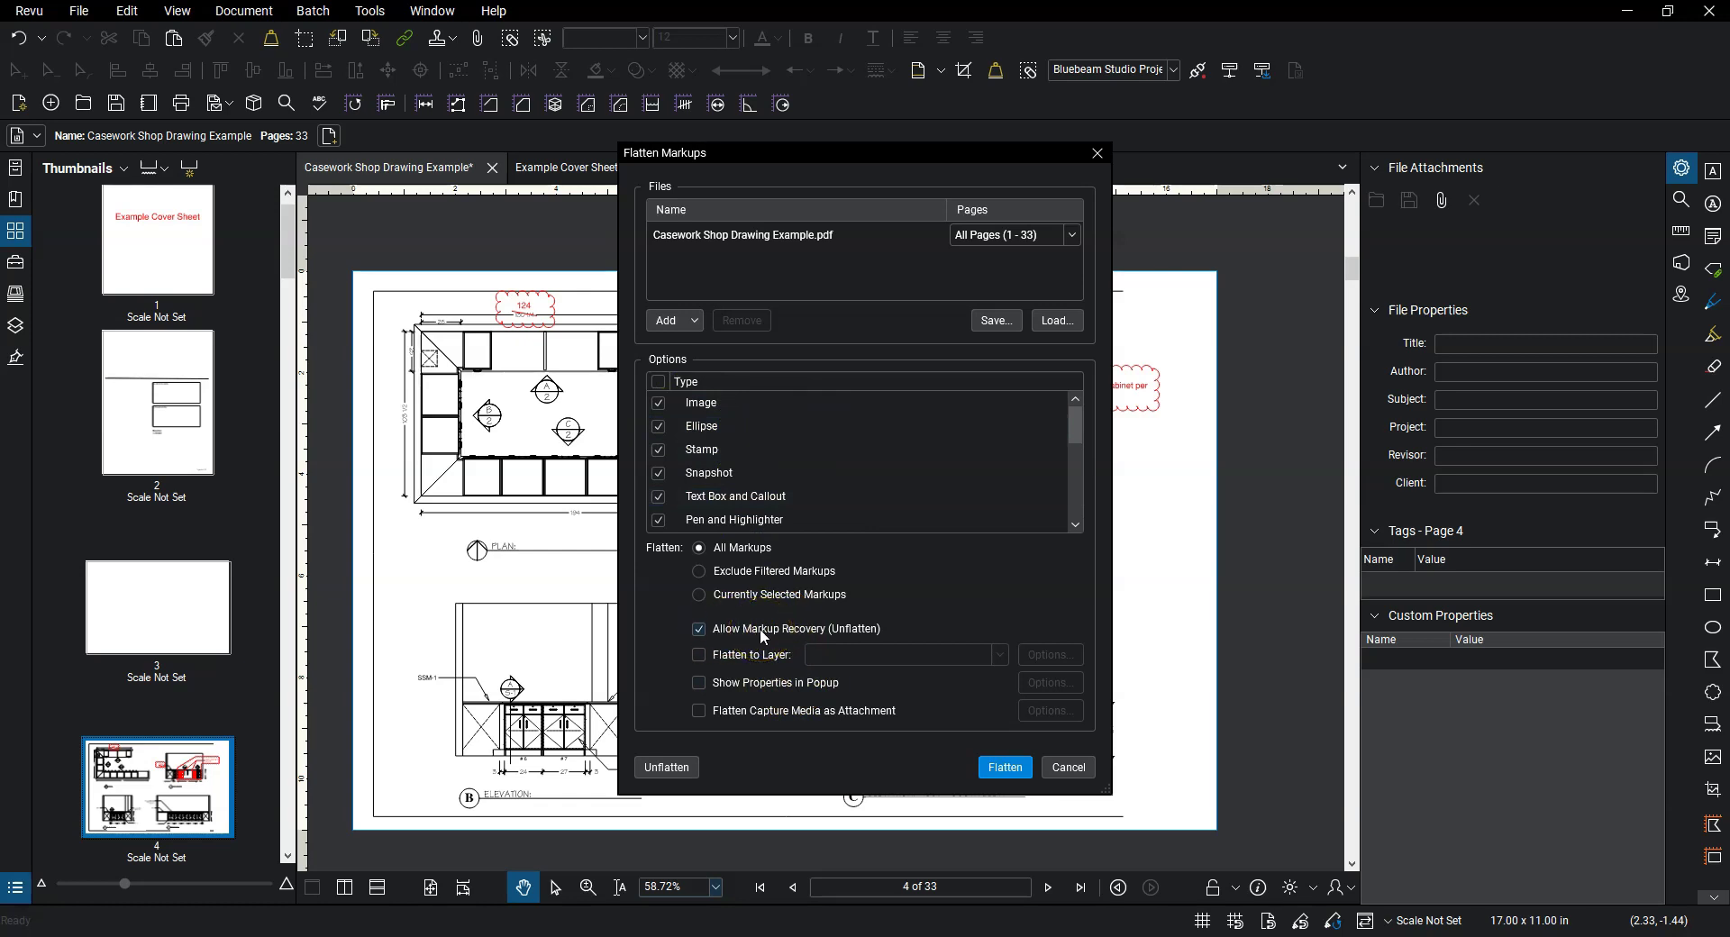
left_click(1005, 767)
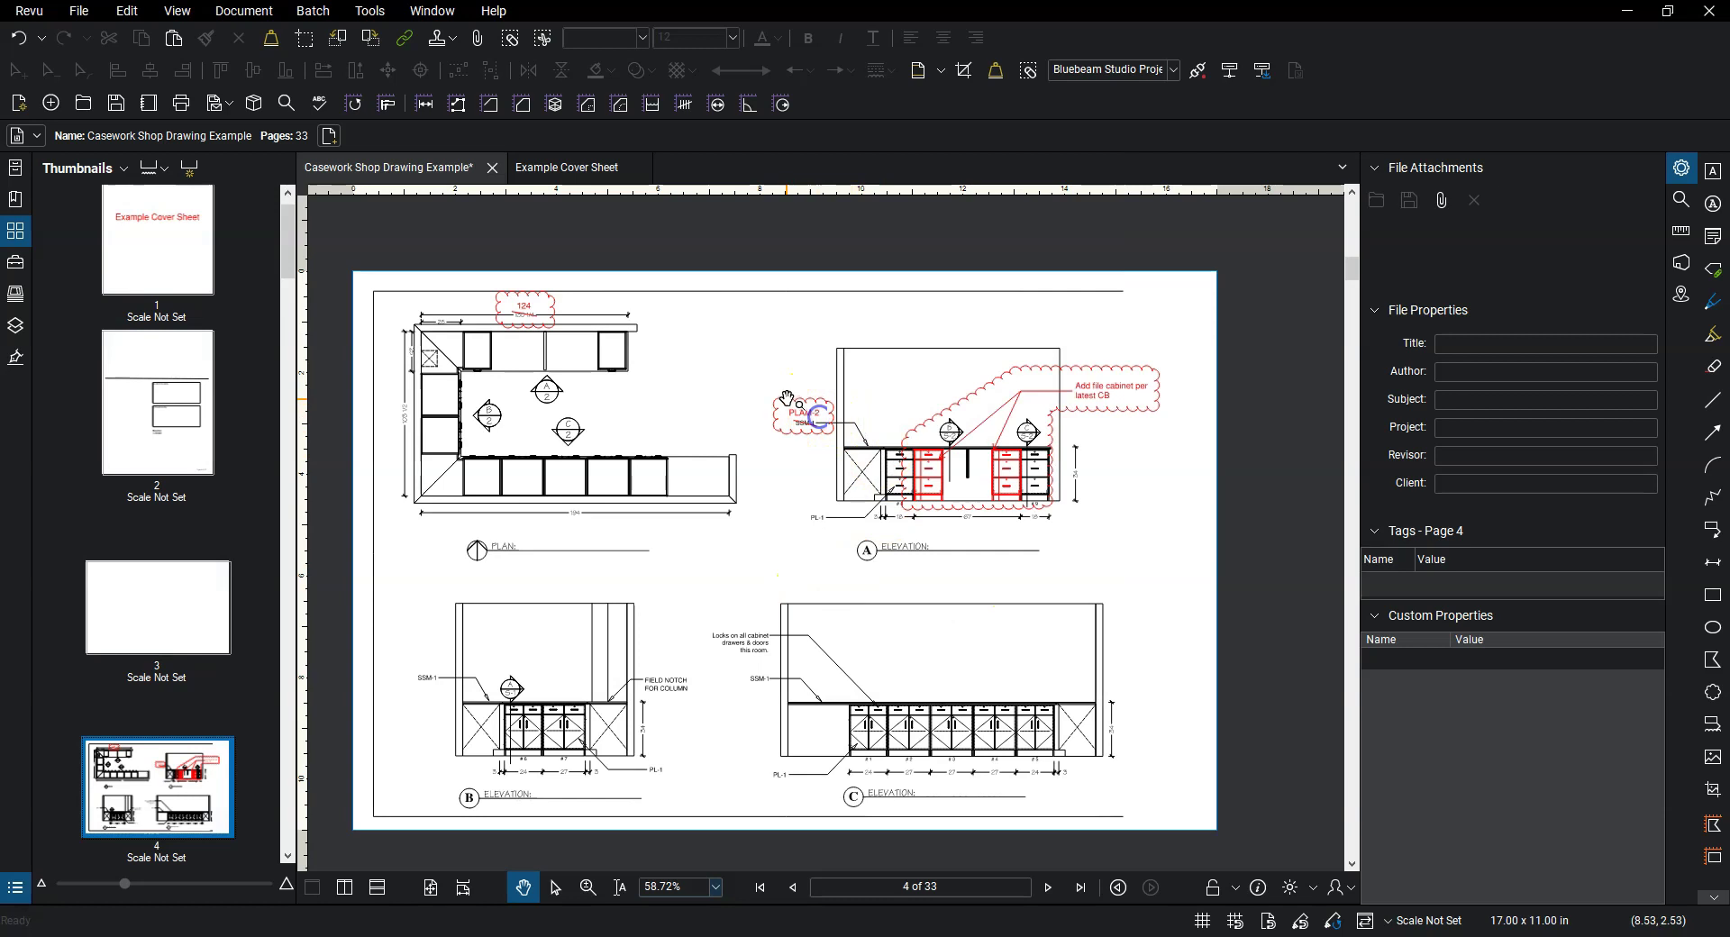
left_click(786, 399)
left_click_drag(786, 399, 785, 374)
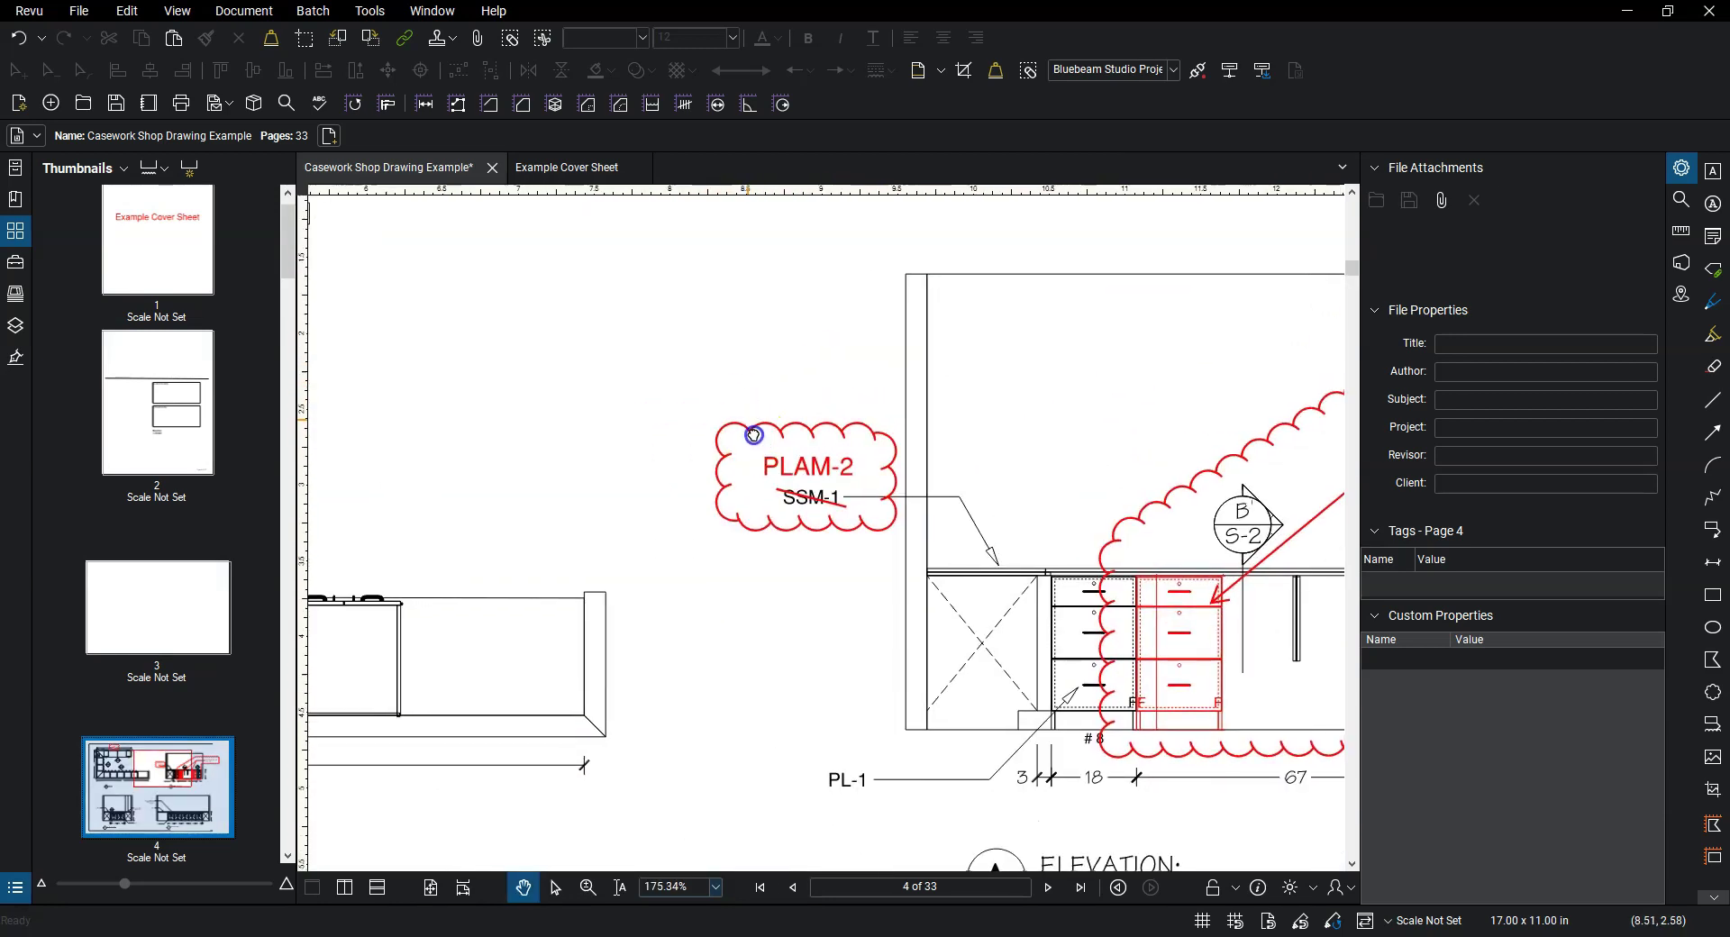
left_click_drag(1252, 579, 954, 586)
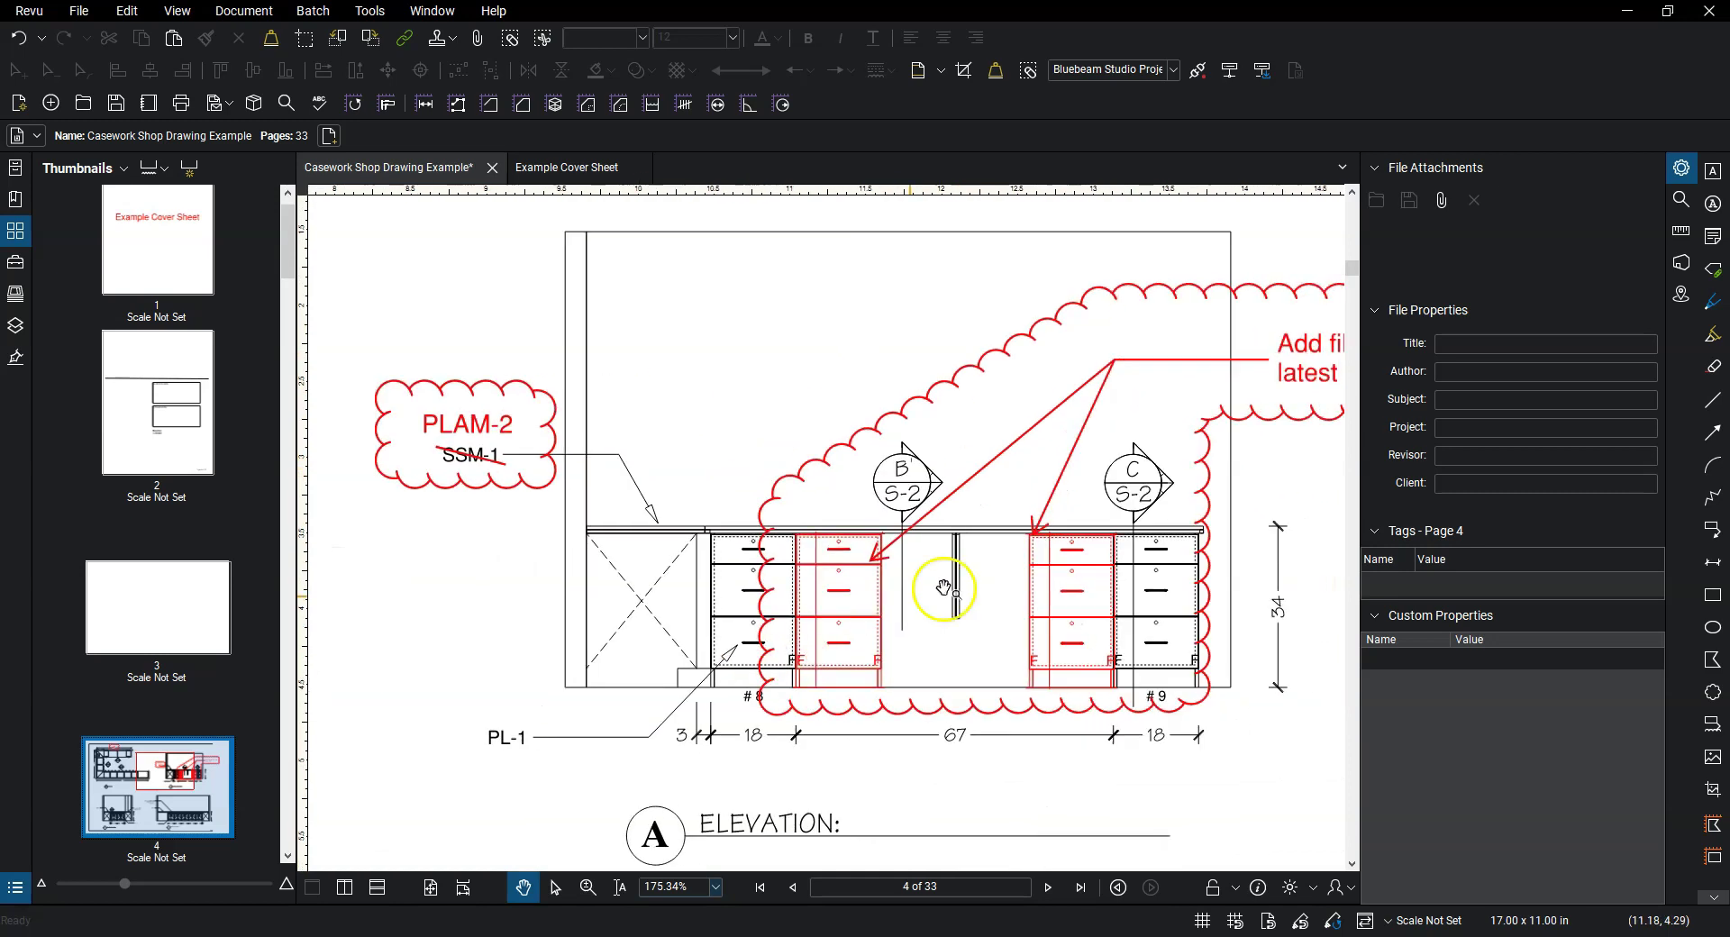
left_click_drag(1090, 543, 991, 541)
scroll(993, 538, "down", 2)
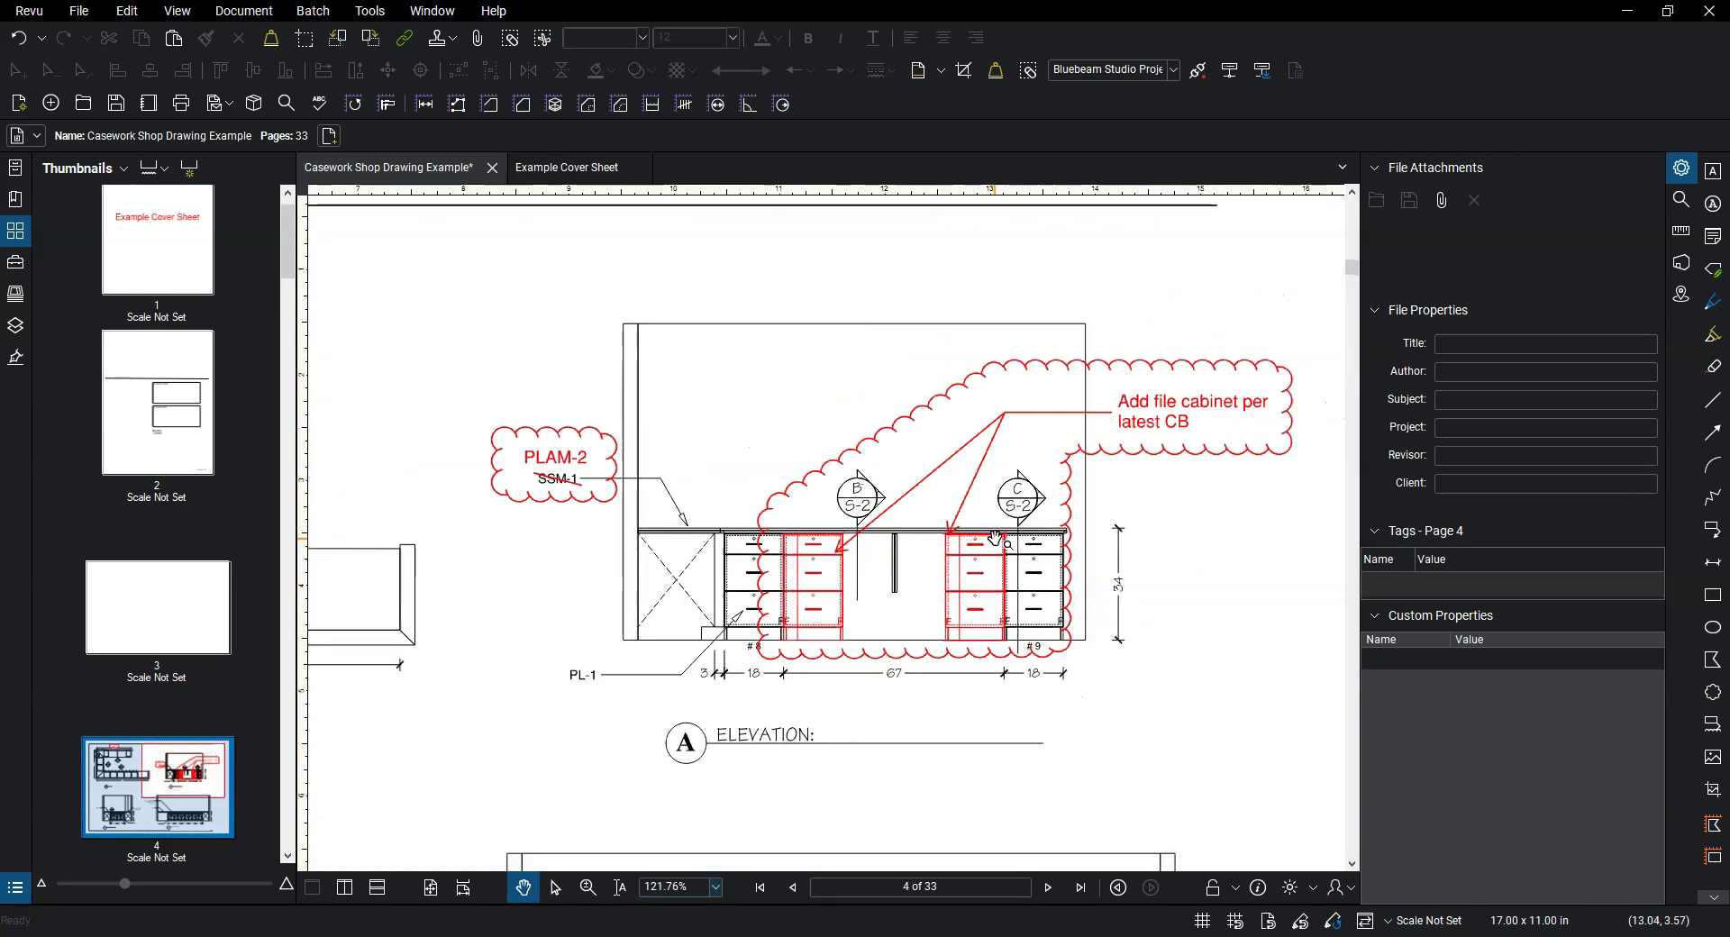
scroll(994, 539, "down", 3)
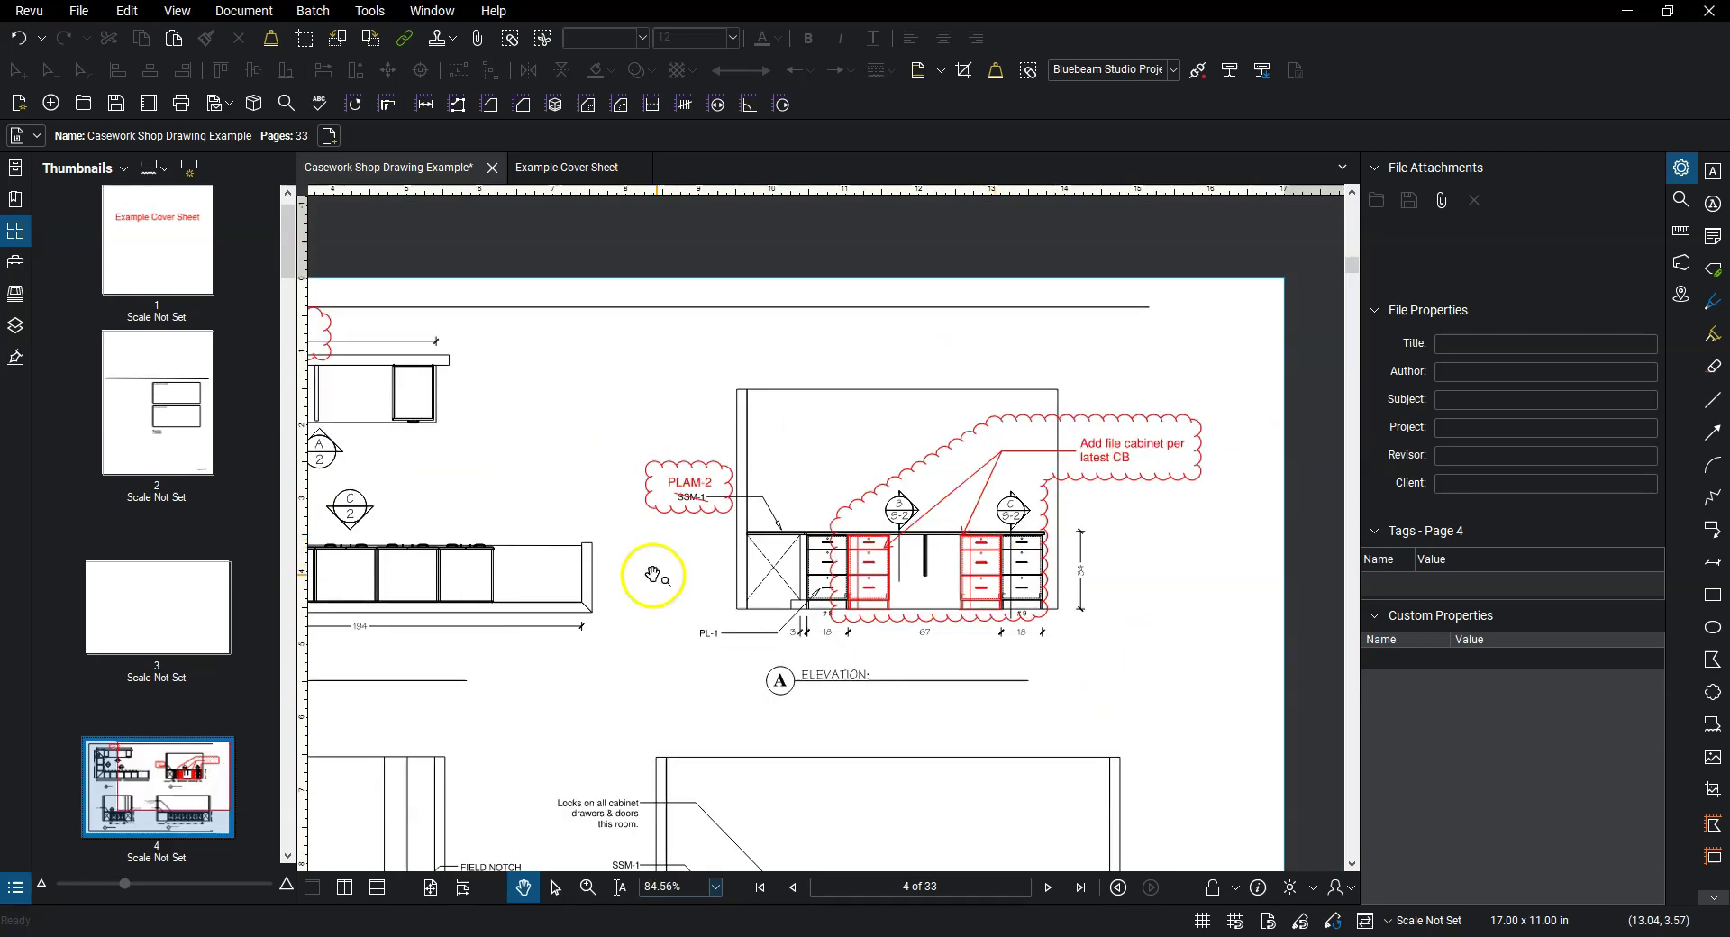
left_click_drag(636, 572, 835, 495)
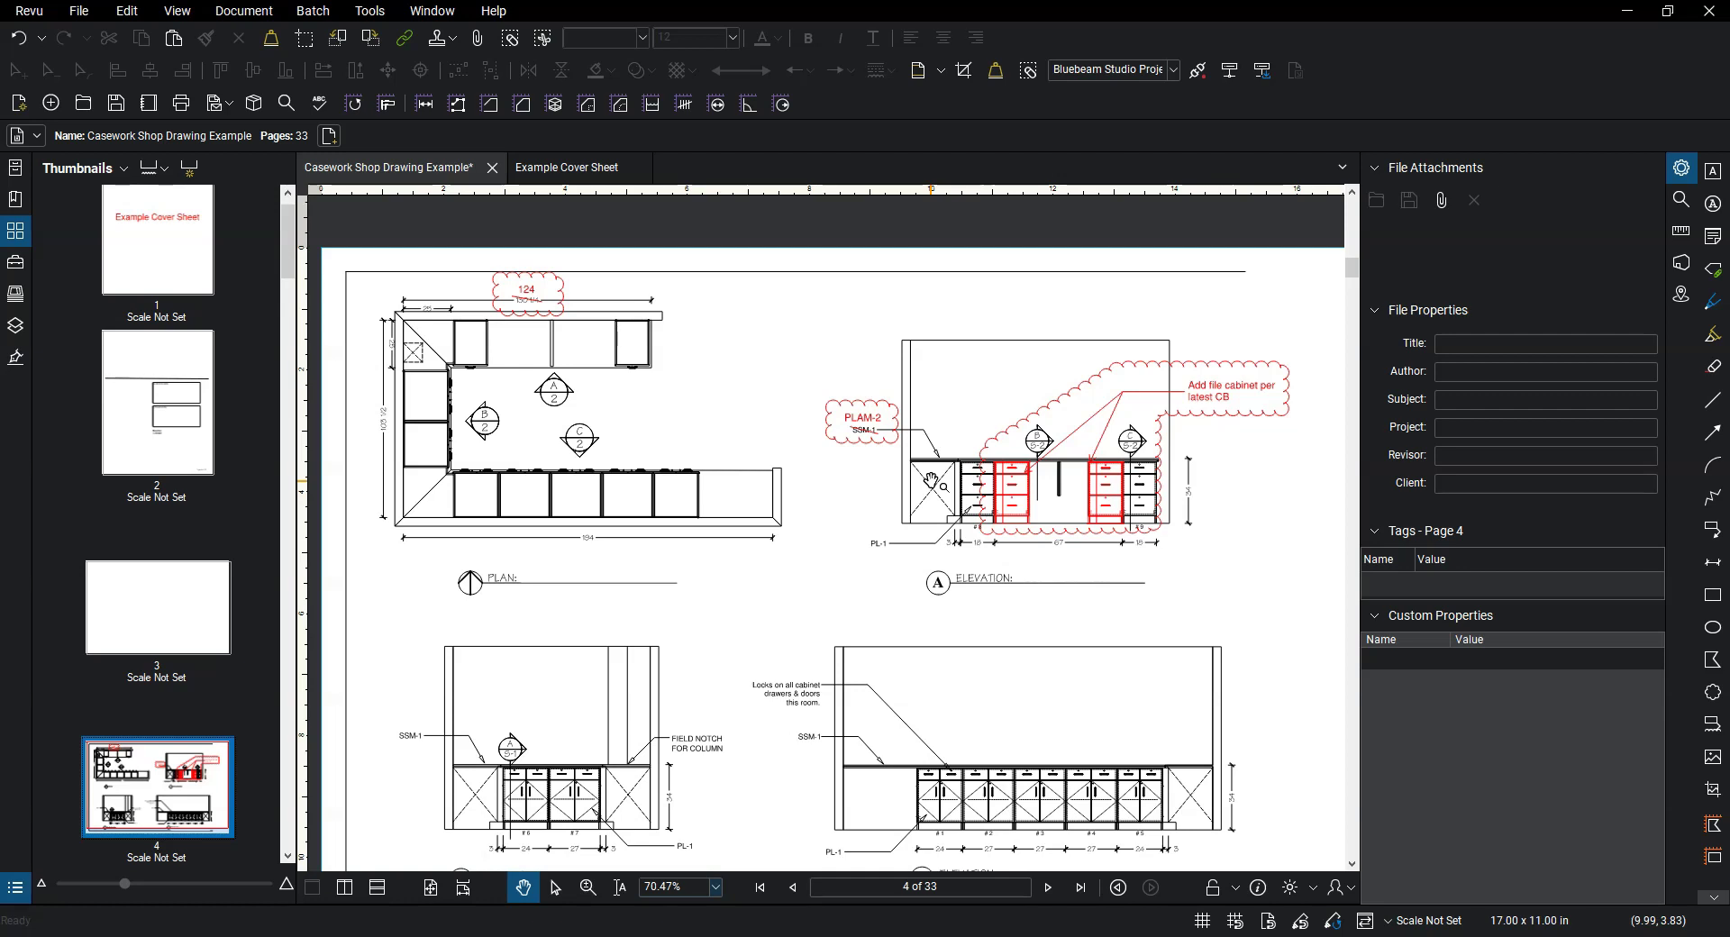
Return to page 1 to view the red-titled Example Cover Sheet at the front of the set.
scroll(930, 481, "down", 2)
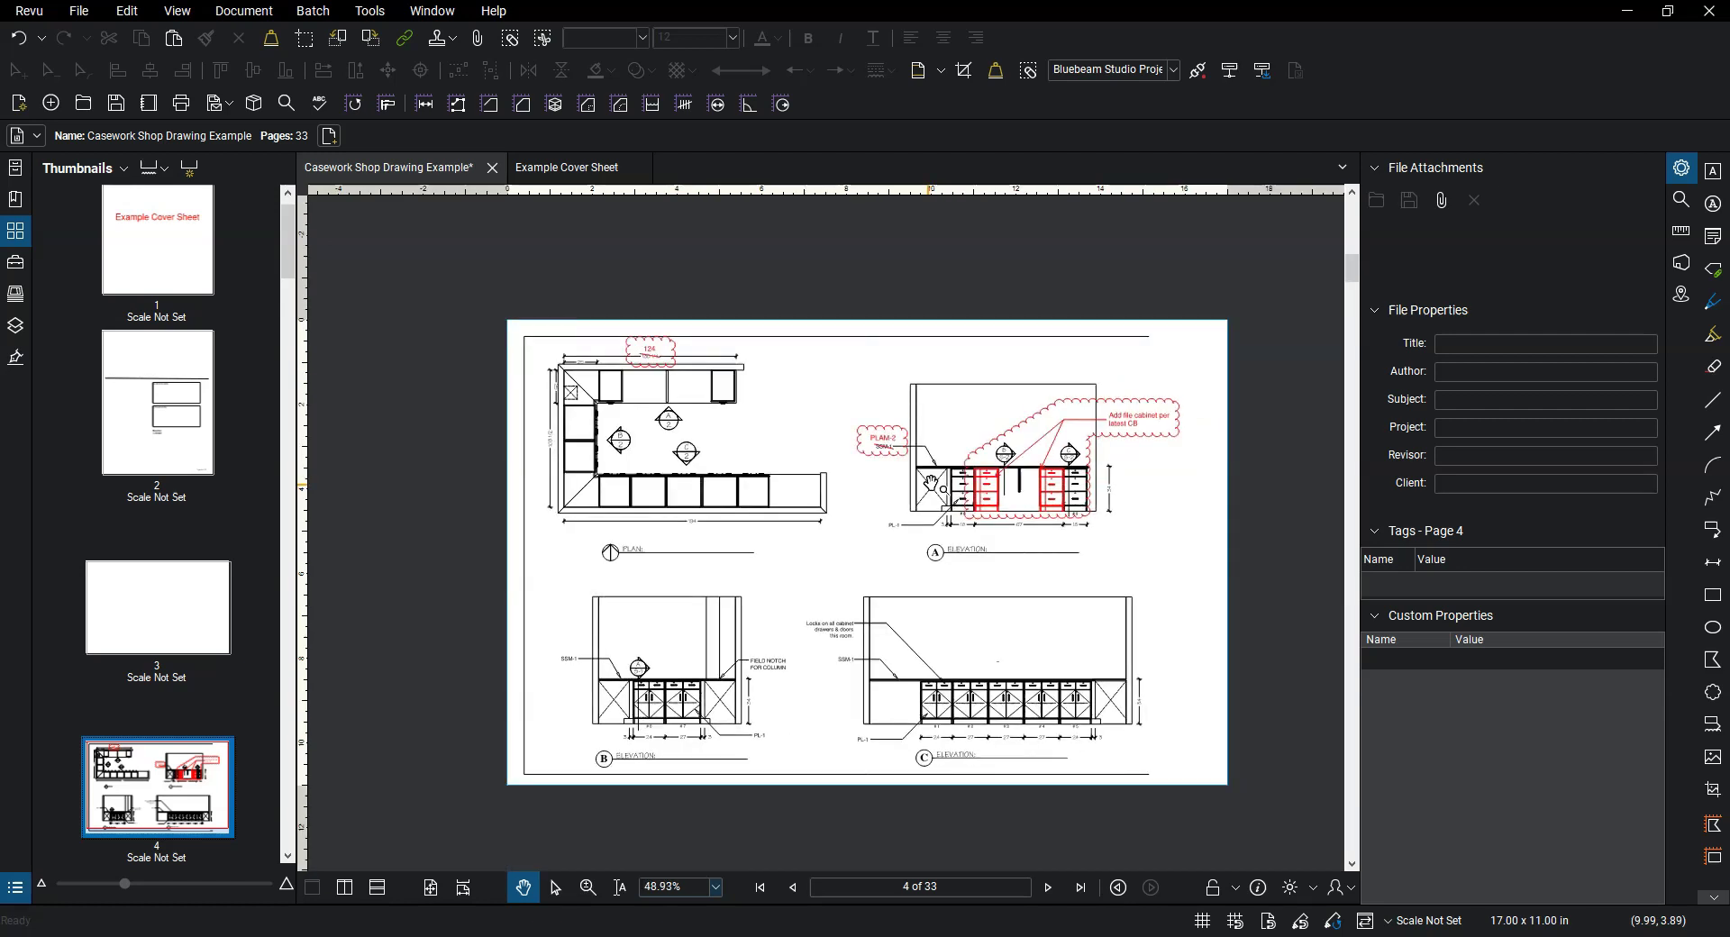
scroll(804, 511, "up", 2)
left_click_drag(804, 511, 748, 478)
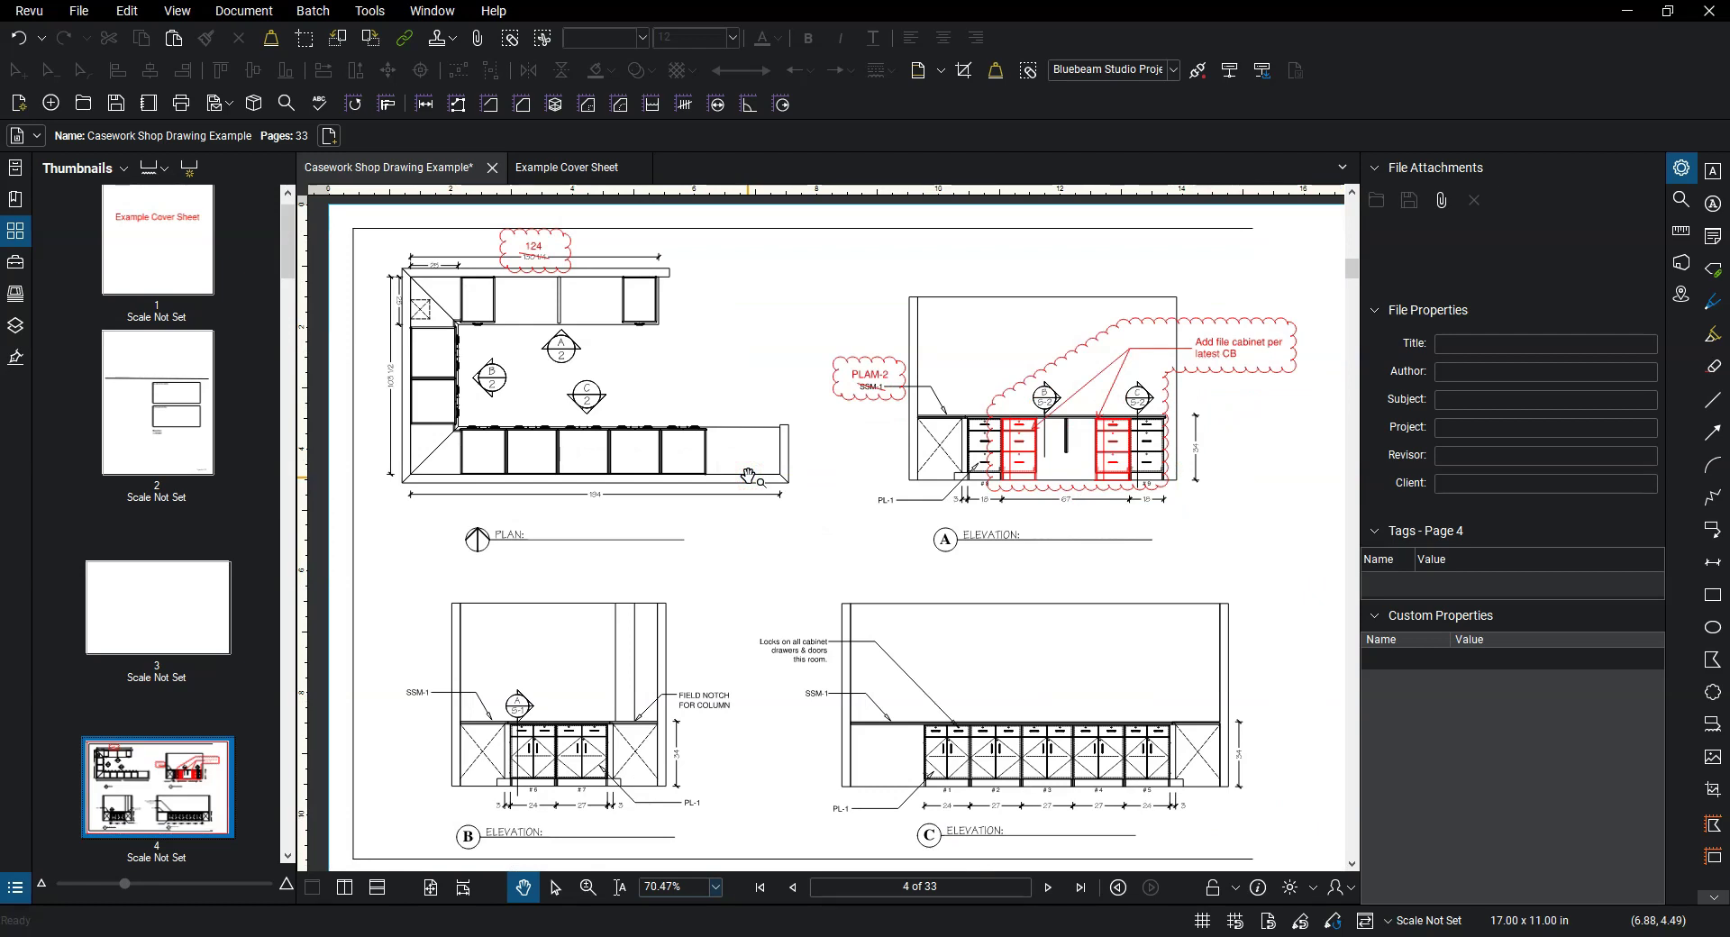
scroll(180, 299, "up", 1)
left_click(186, 291)
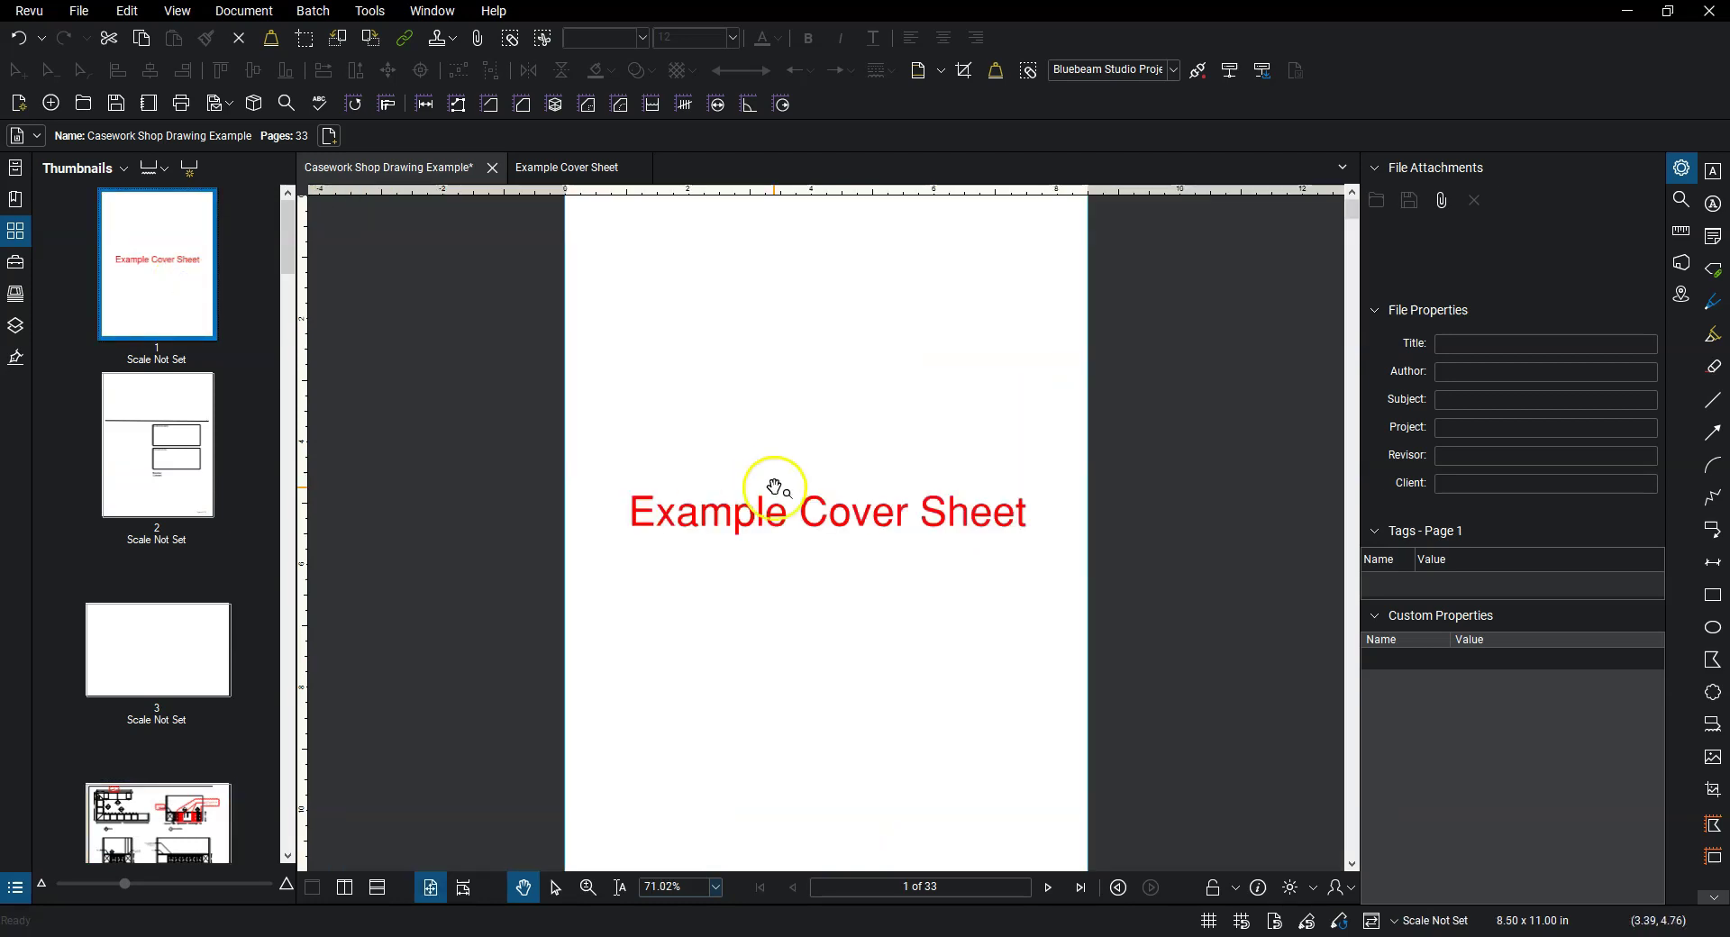
scroll(760, 482, "down", 1)
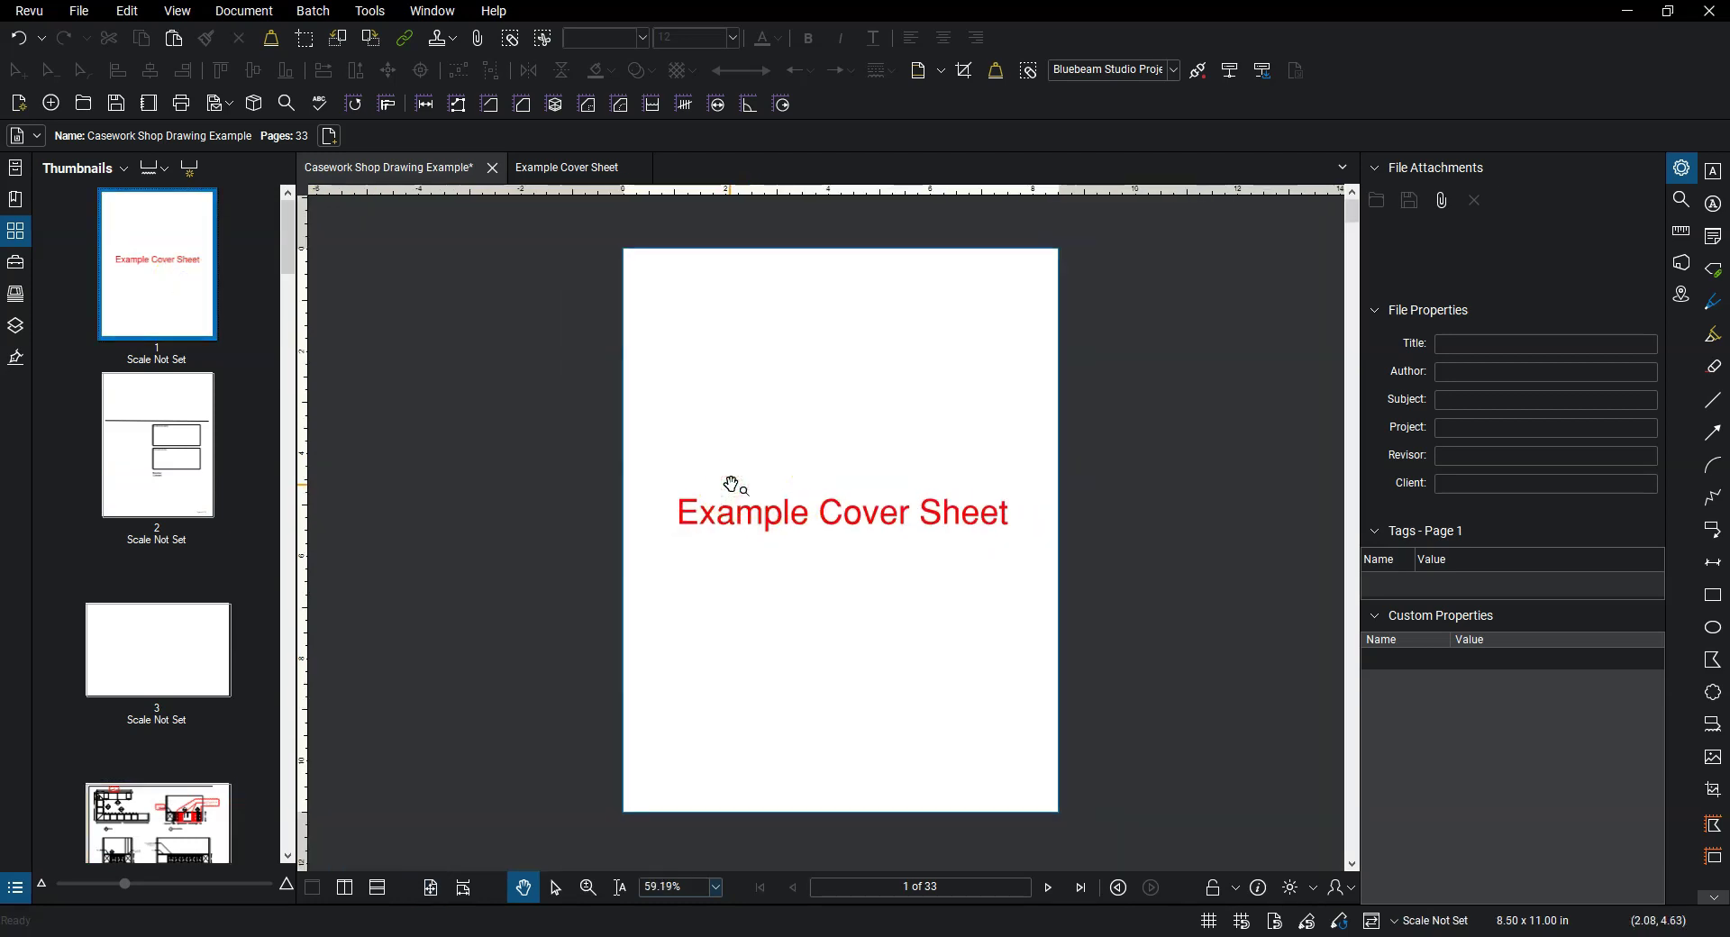